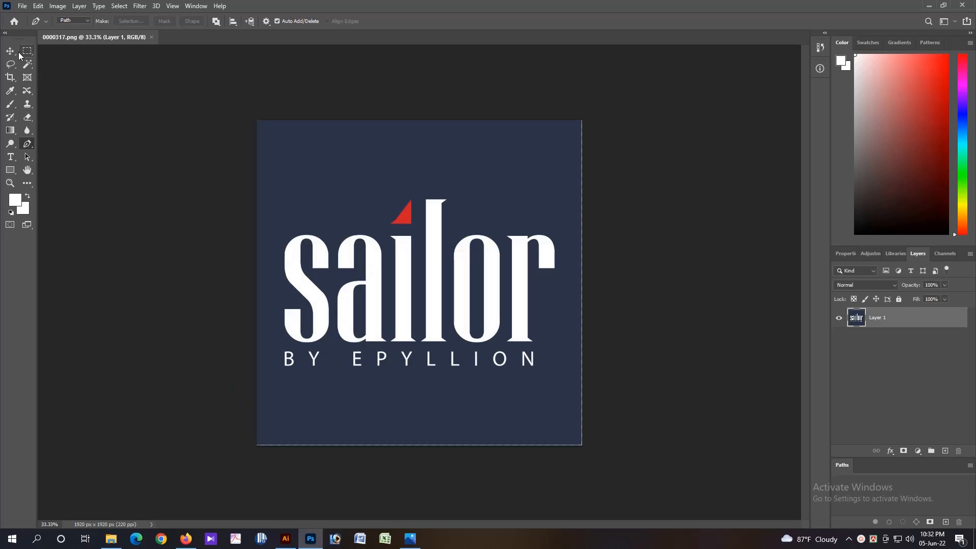
- Inspect the edges of the logo lettering up close around the red sail and the letter i
click(11, 52)
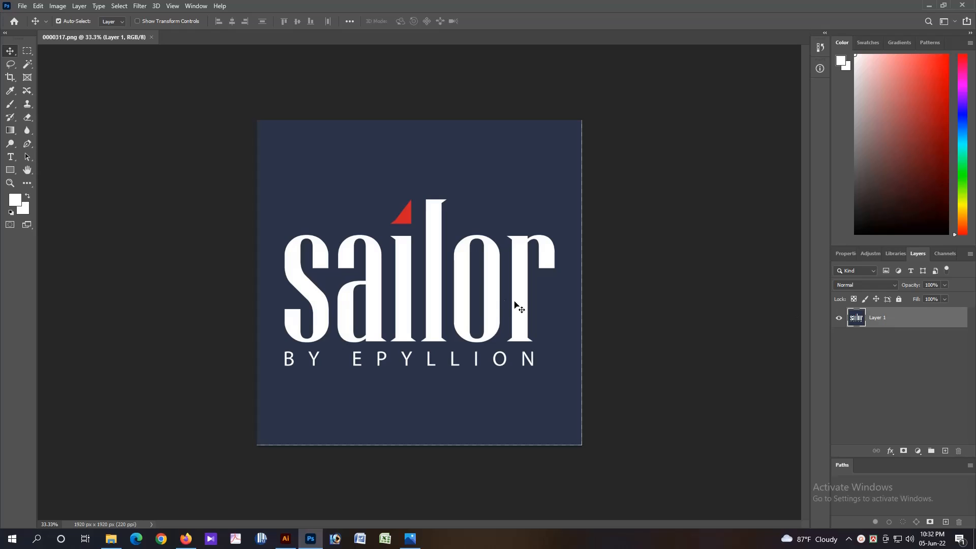
ctrl+click(430, 282)
ctrl+click(429, 282)
ctrl+click(429, 282)
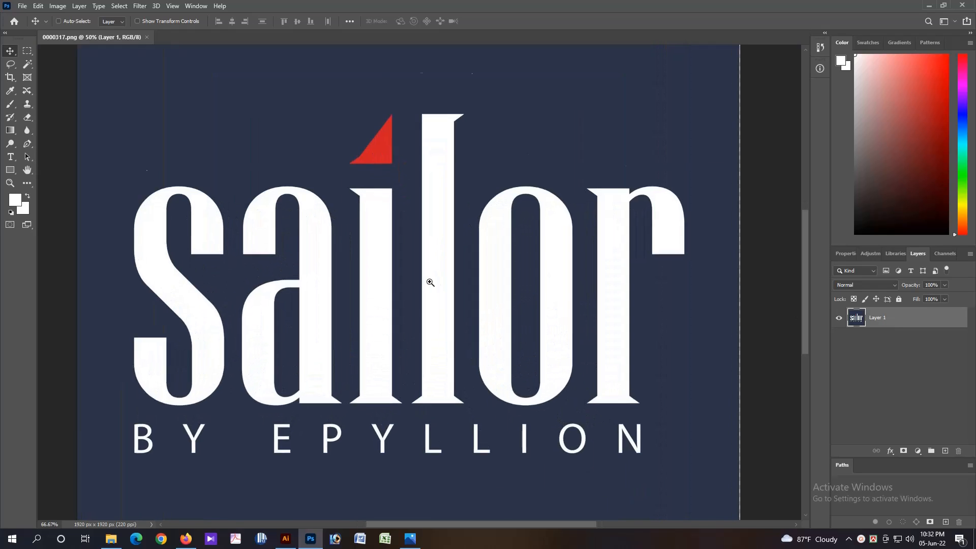
ctrl+click(430, 282)
drag(320, 114, 471, 281)
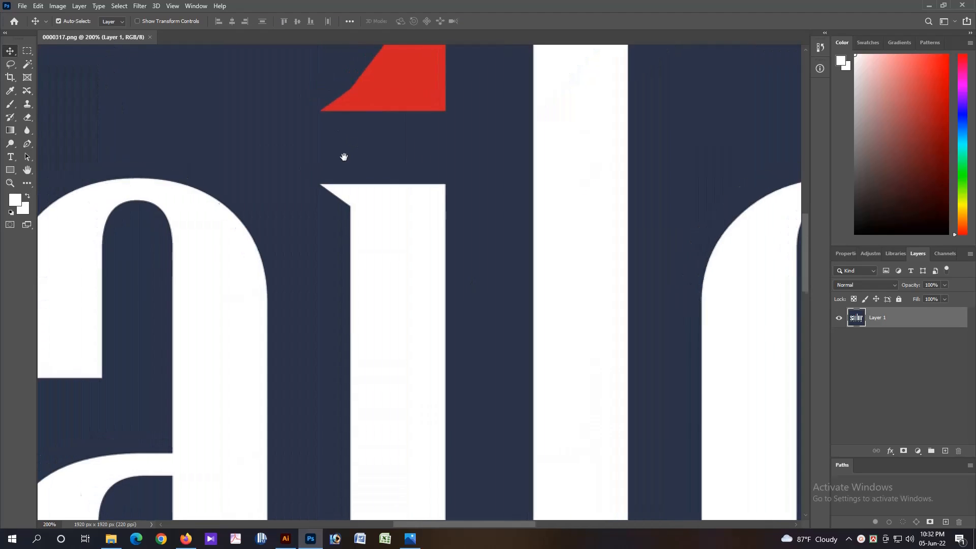
drag(343, 157, 436, 216)
key(ctrl+0)
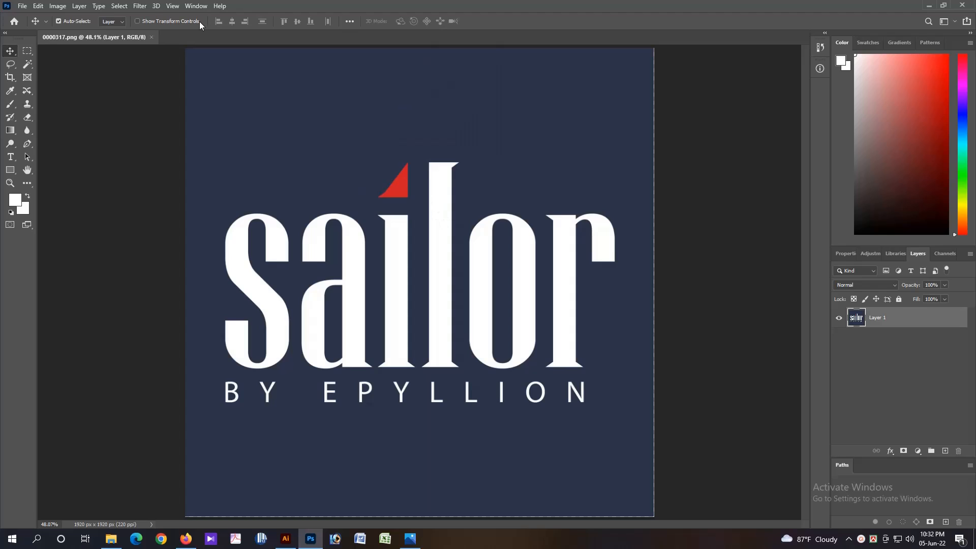
- Resample the image to a resolution of 400 pixels per inch
click(66, 7)
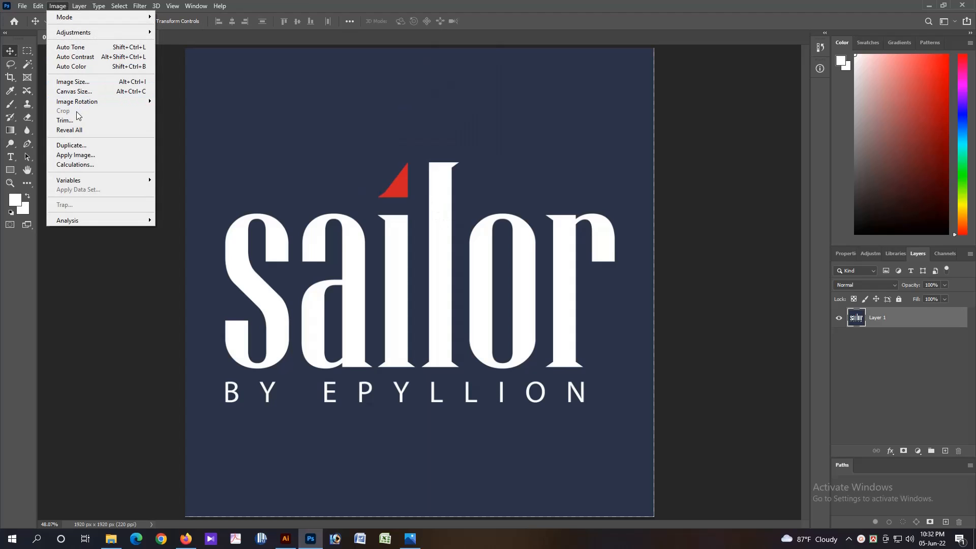
click(73, 81)
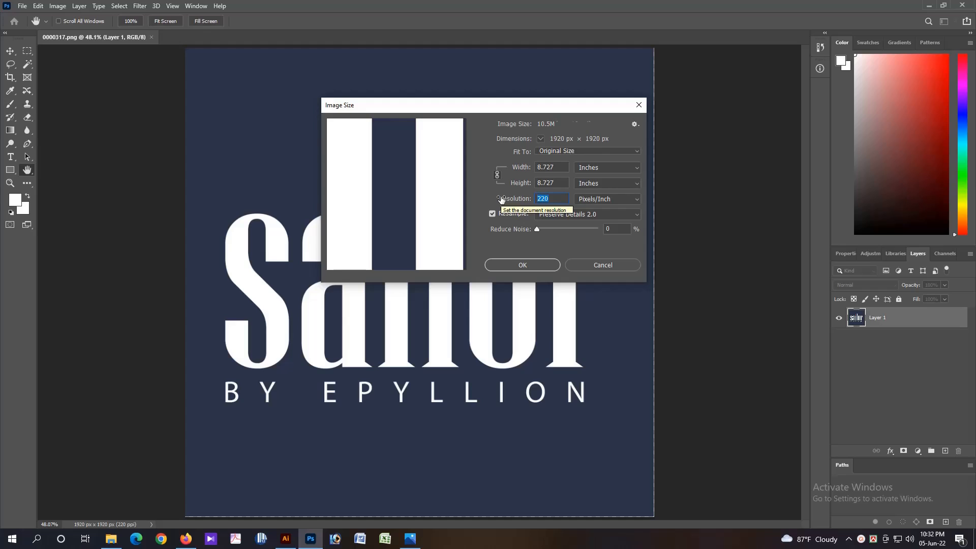
text(400)
click(541, 267)
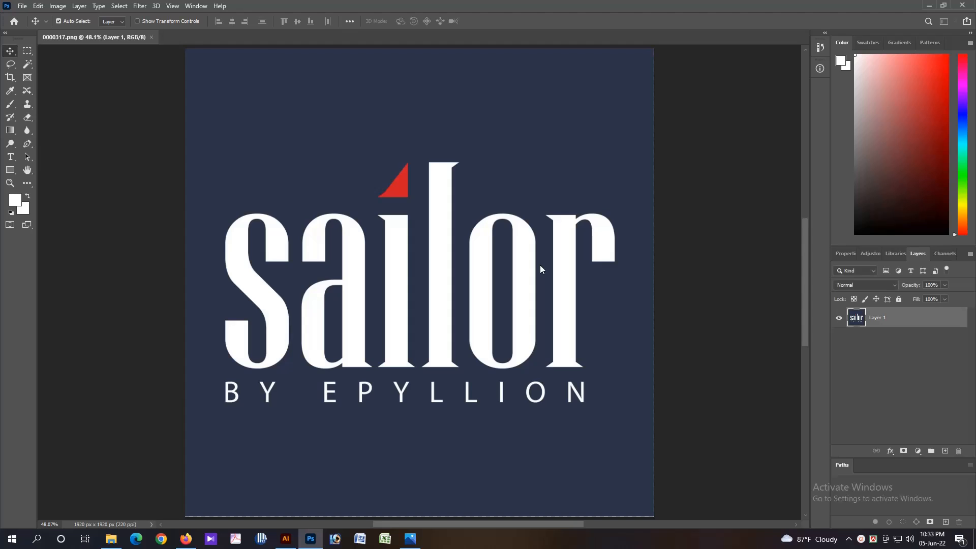
key(ctrl+0)
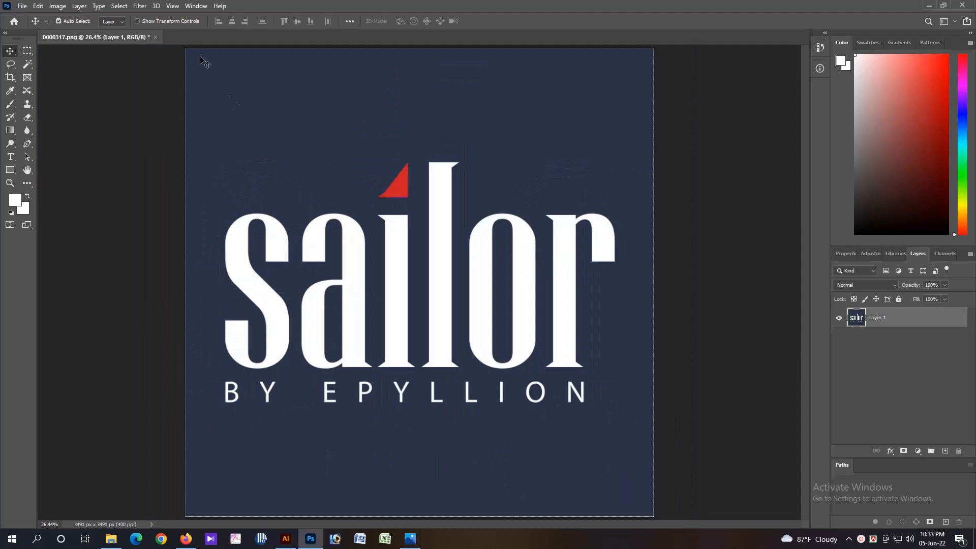
- Convert the image to grayscale mode, discarding its color information
click(62, 6)
mouse_move(81, 18)
click(175, 27)
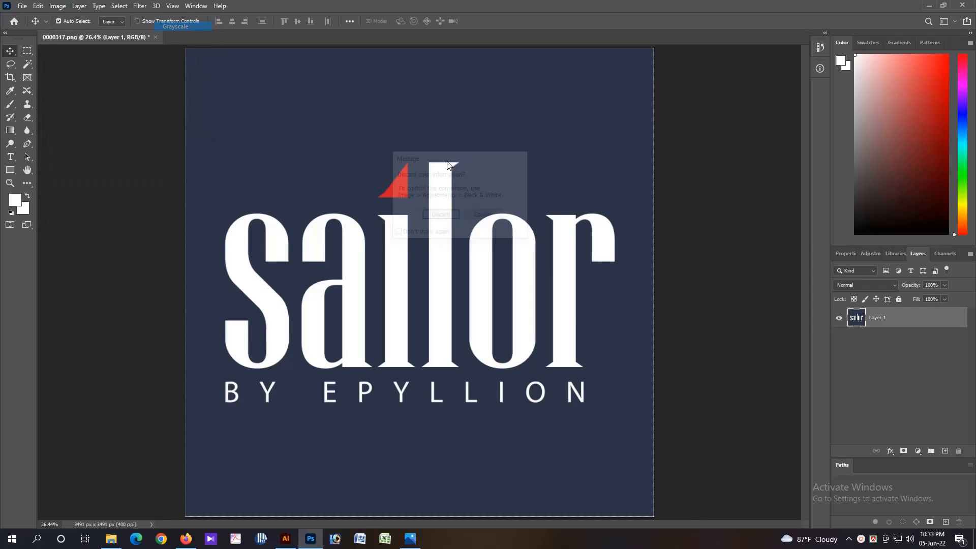
click(440, 216)
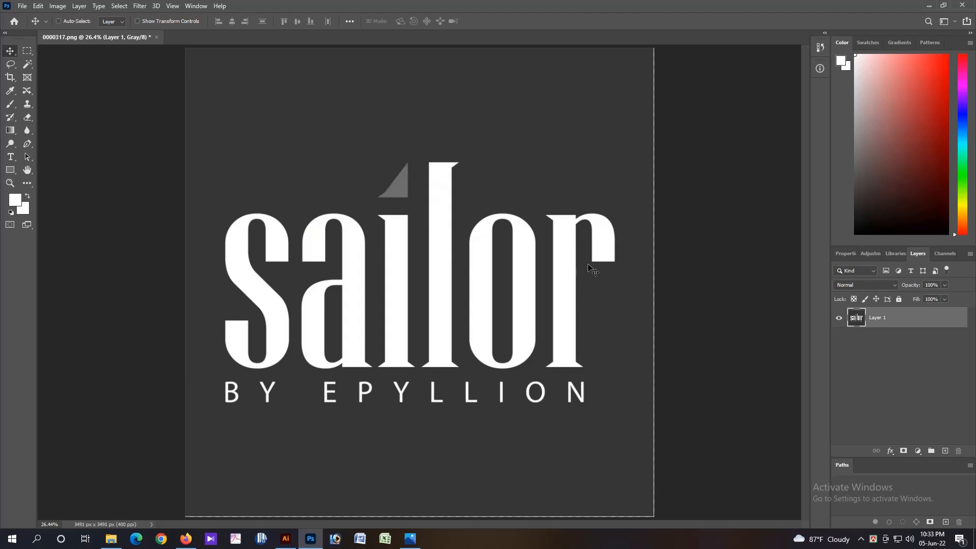
- Darken the background with Levels, setting the white input to 203 and the midtones to 0.58
key(ctrl+minus)
key(ctrl+l)
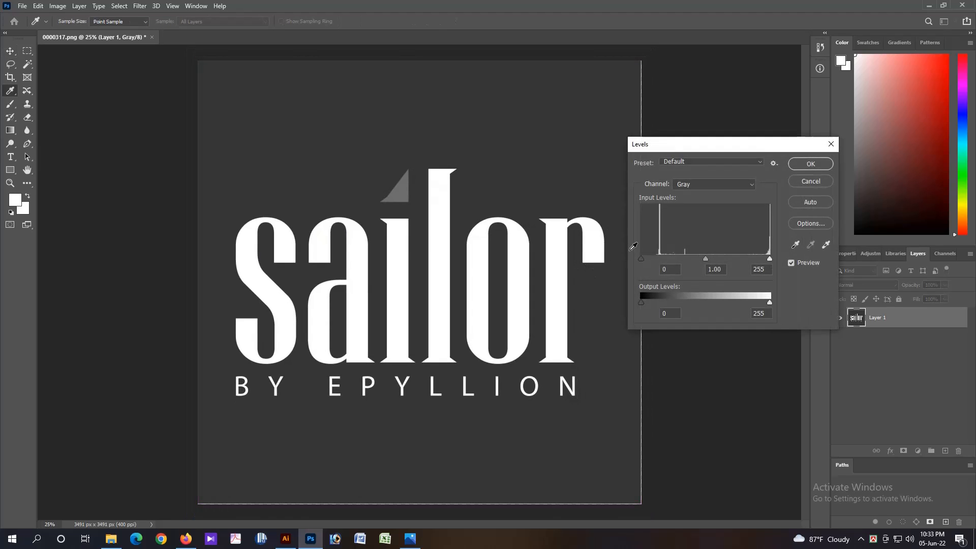
drag(769, 259, 709, 260)
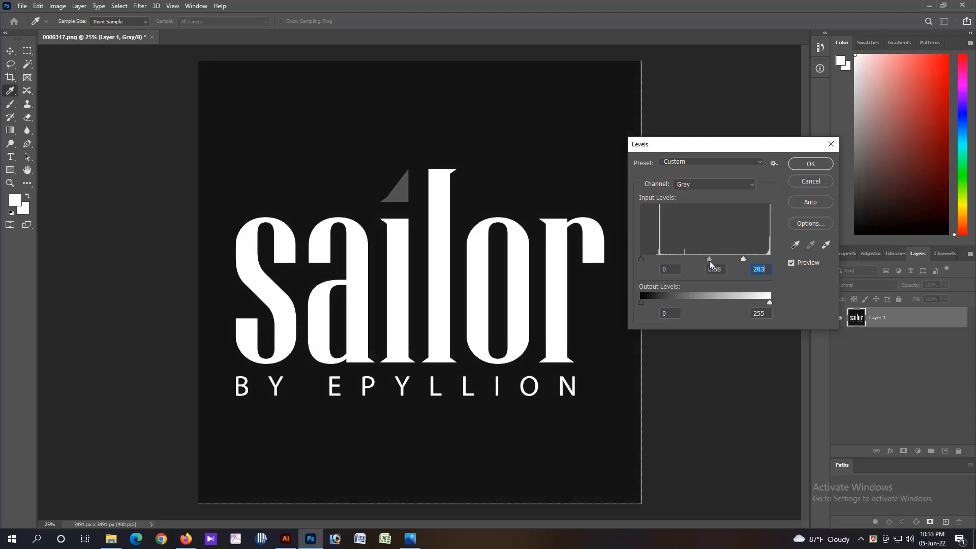
click(810, 165)
- Erase the BY EPYLLION tagline by filling a rectangular selection around it with the sampled background color, and deselect
ctrl+click(438, 383)
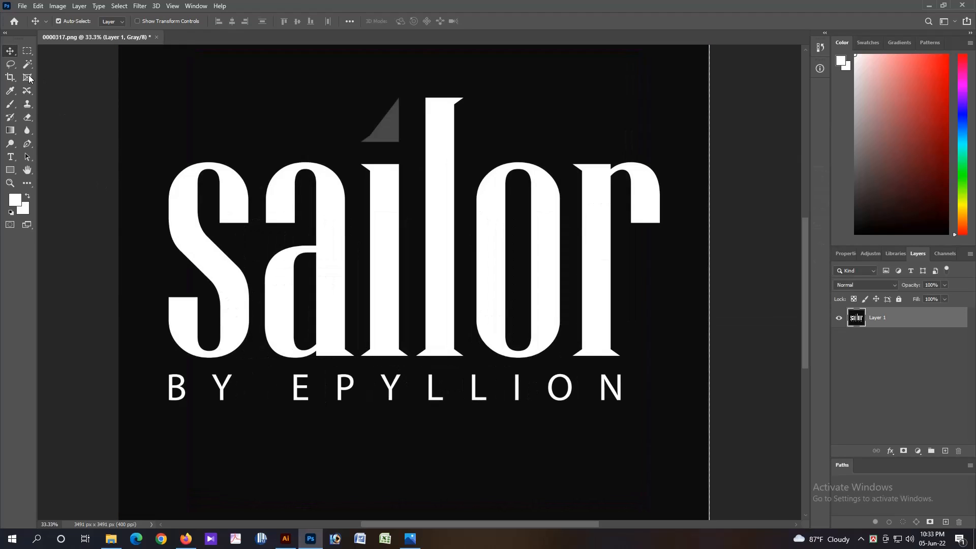
key(m)
drag(155, 370, 632, 411)
click(10, 91)
click(148, 171)
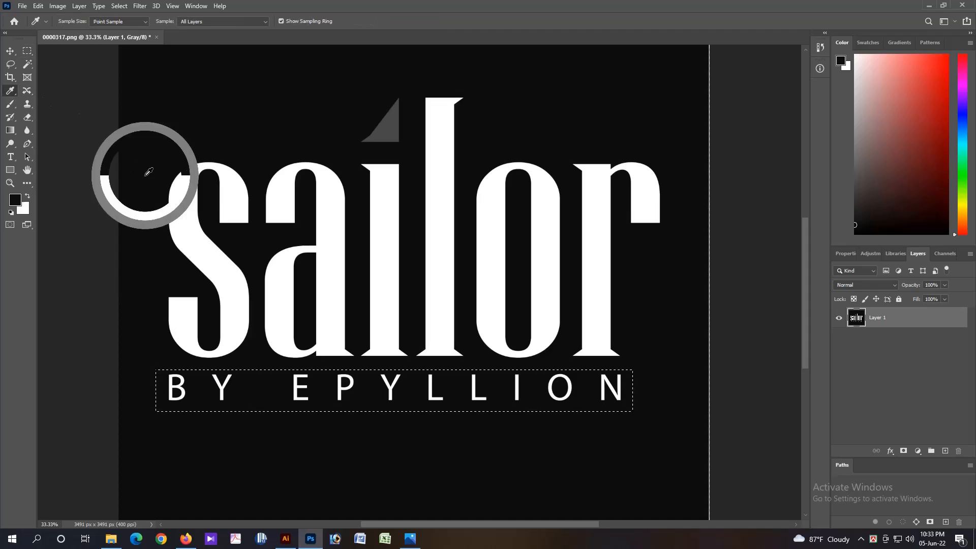
key(alt+Delete)
key(ctrl+d)
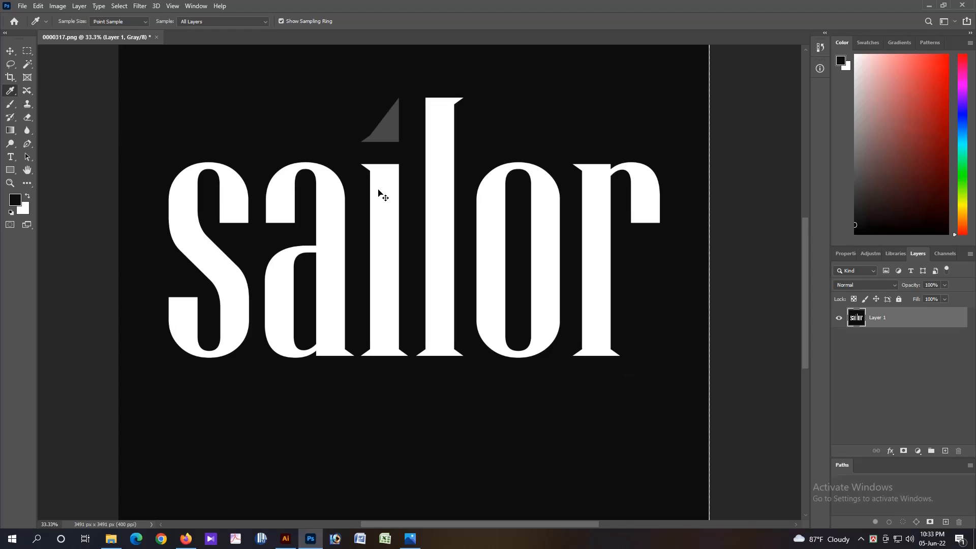
- Select the gray sail above the letter i with the Magic Wand, turn it white using Levels, and deselect
key(Tab)
ctrl+click(473, 80)
ctrl+click(477, 81)
drag(478, 81, 478, 104)
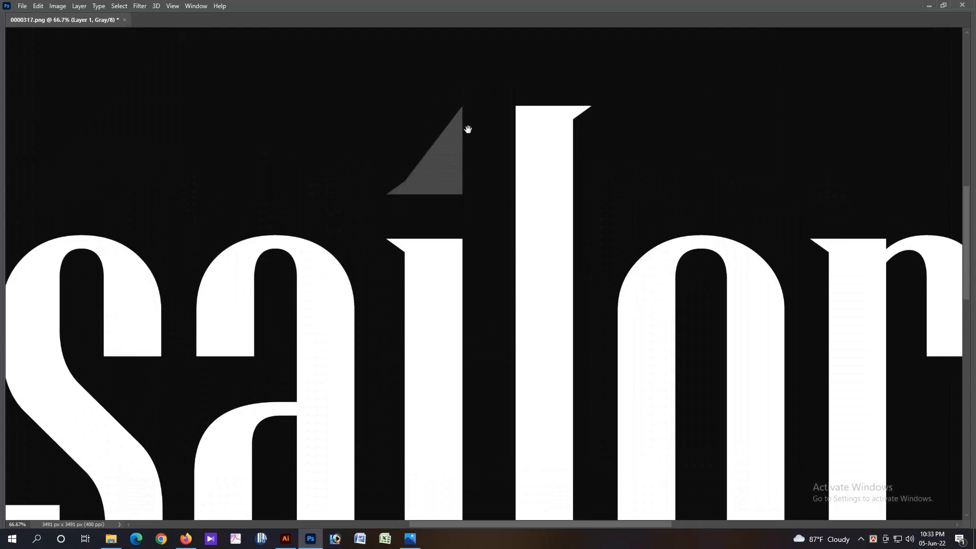
key(Tab)
key(w)
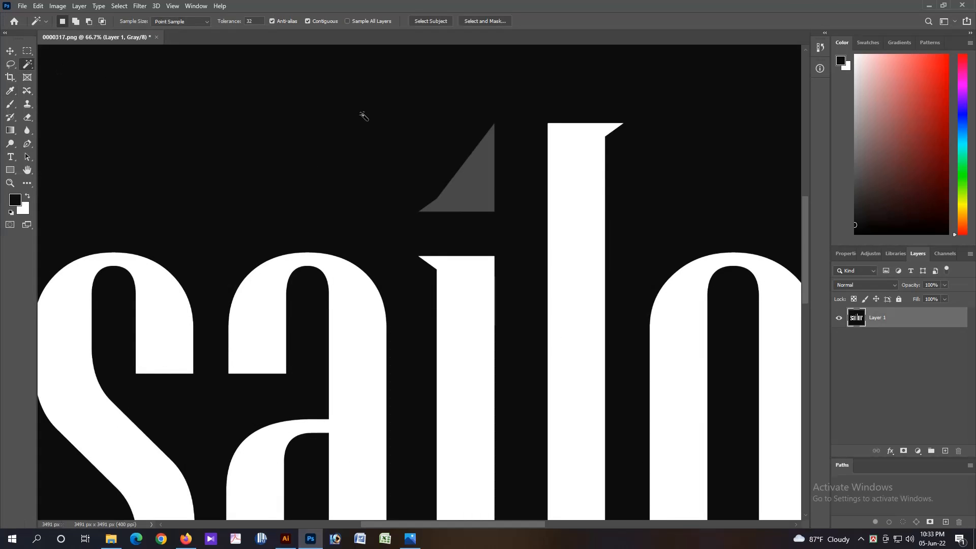
click(482, 184)
key(ctrl+l)
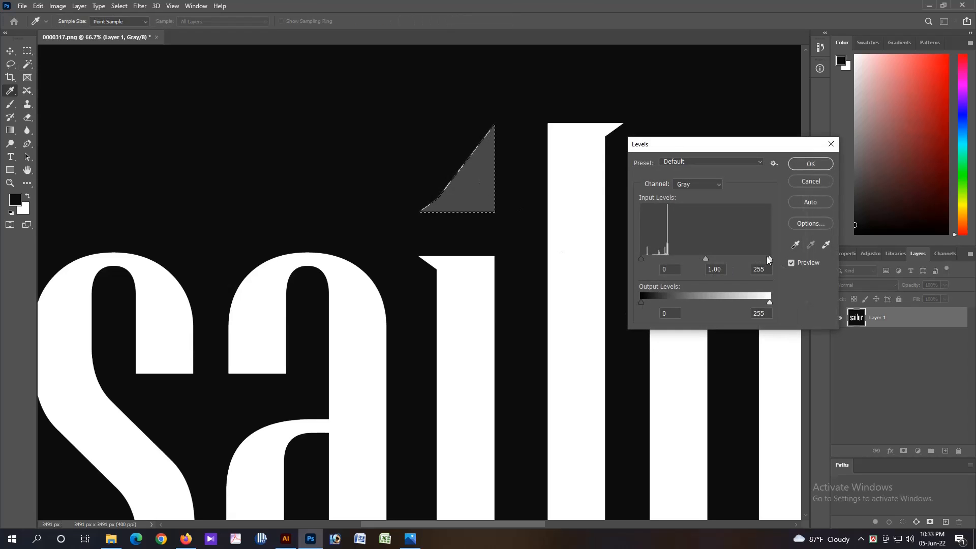
drag(768, 257, 656, 255)
click(811, 163)
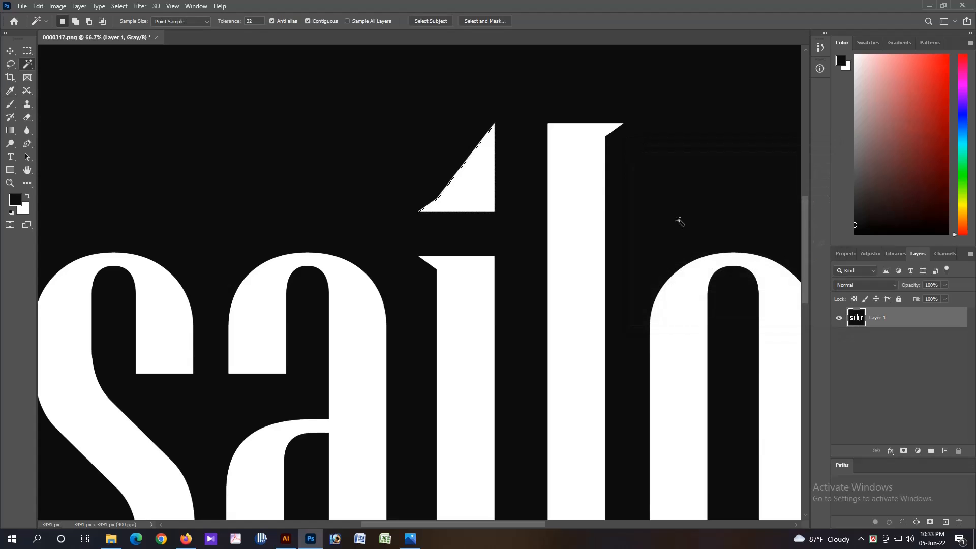
key(ctrl+d)
- Invert the image so the lettering becomes black on a light background
alt+click(560, 324)
alt+click(560, 324)
alt+click(560, 325)
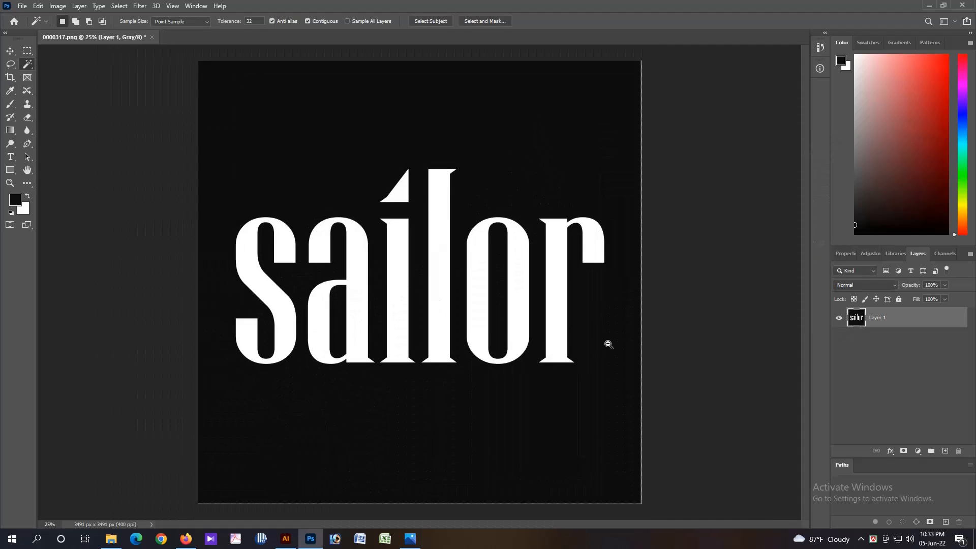
key(Tab)
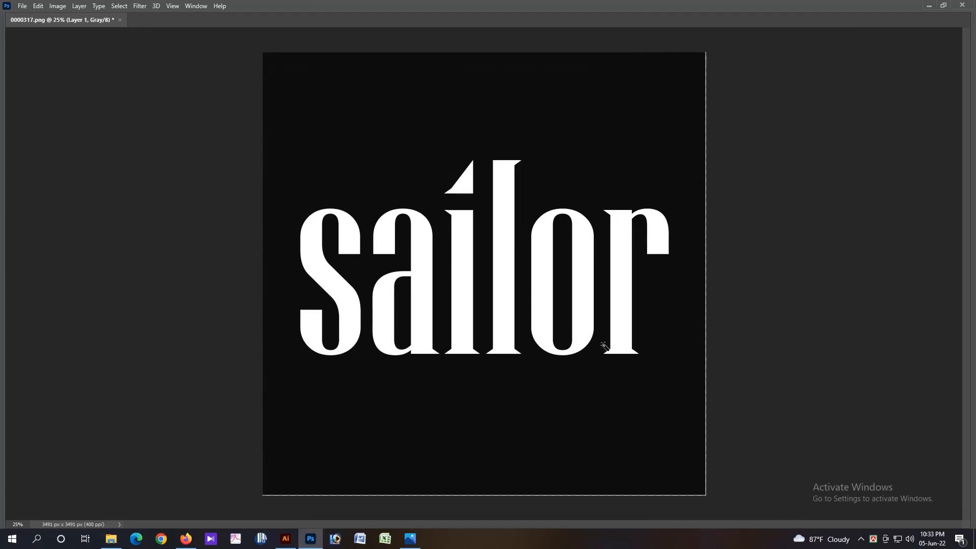
key(ctrl+i)
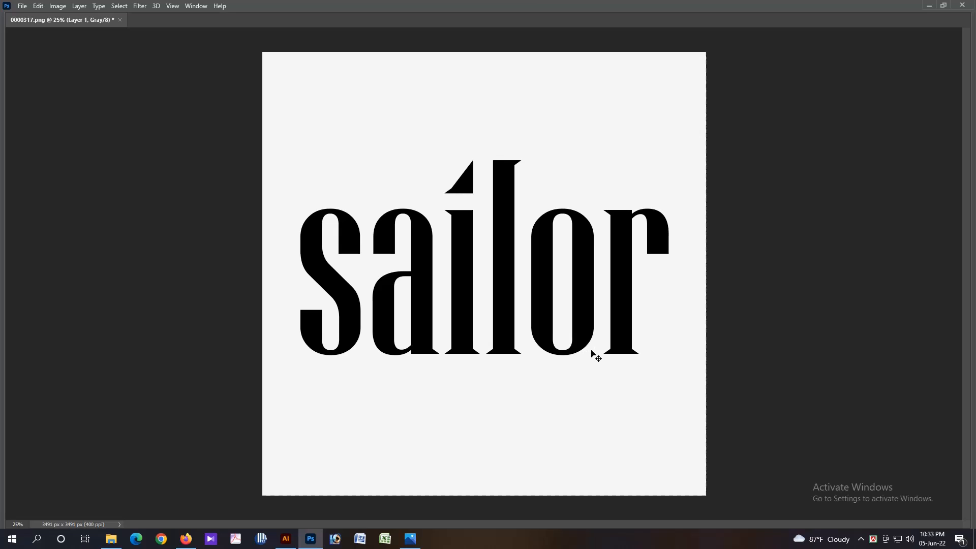
- Save the image on the computer as a Photoshop file named Logo, with maximum compatibility
key(ctrl+shift+s)
click(369, 356)
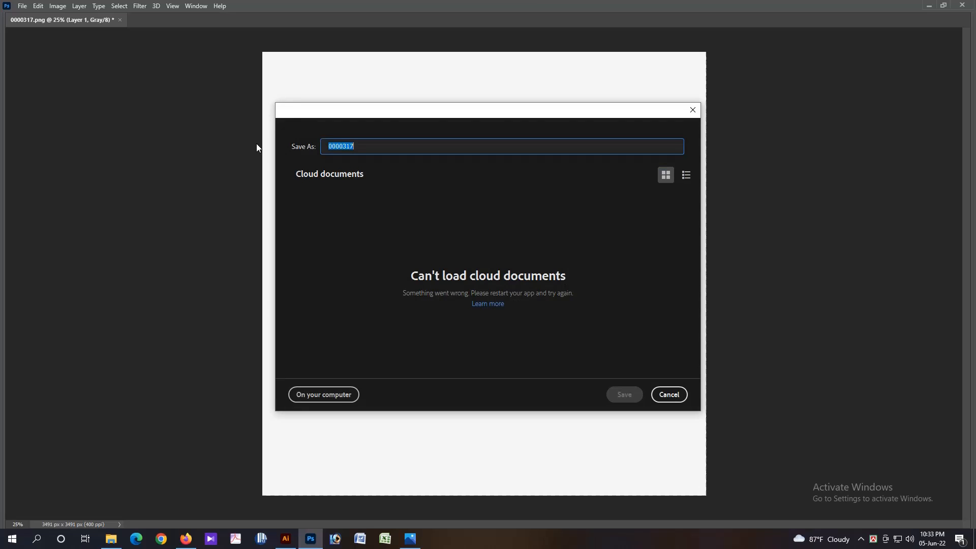
click(339, 395)
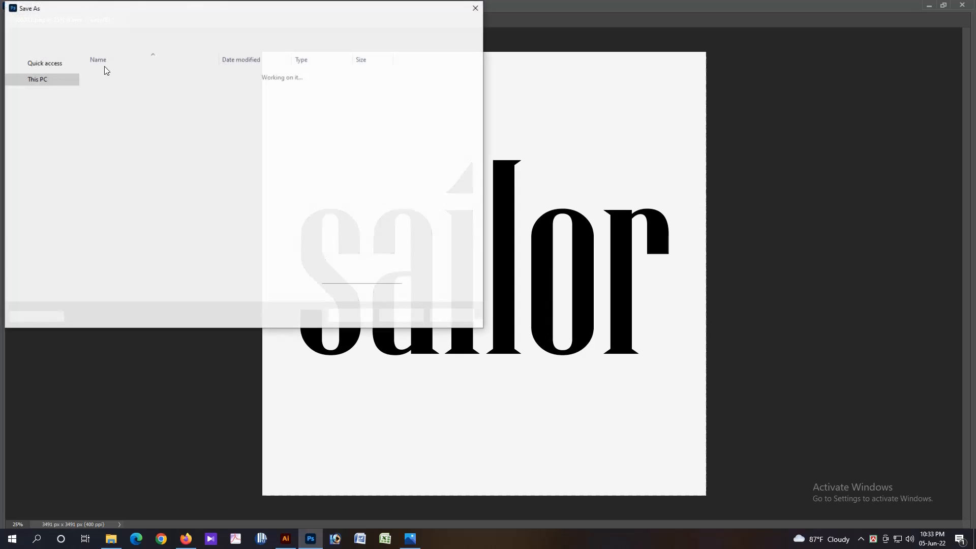
click(153, 235)
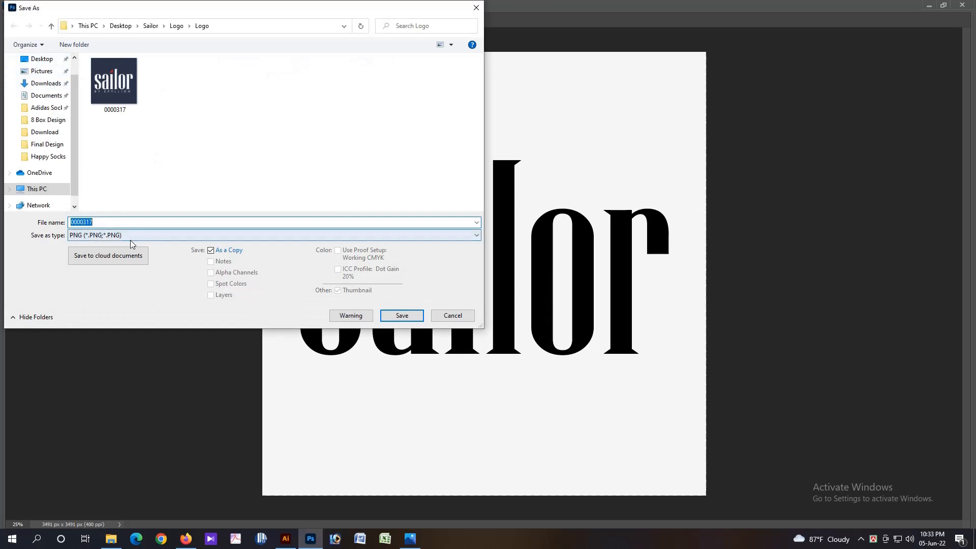
click(123, 246)
double_click(115, 221)
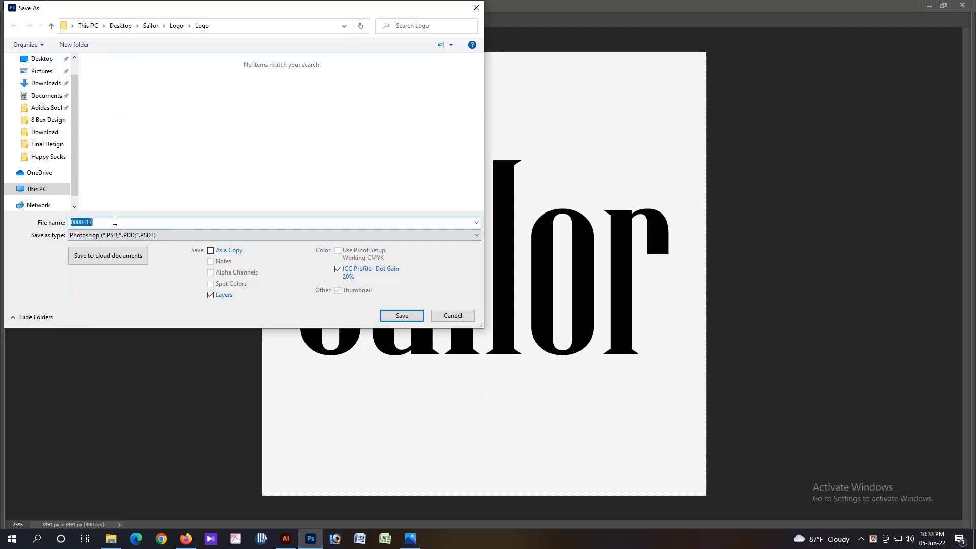
text(Logo)
key(Return)
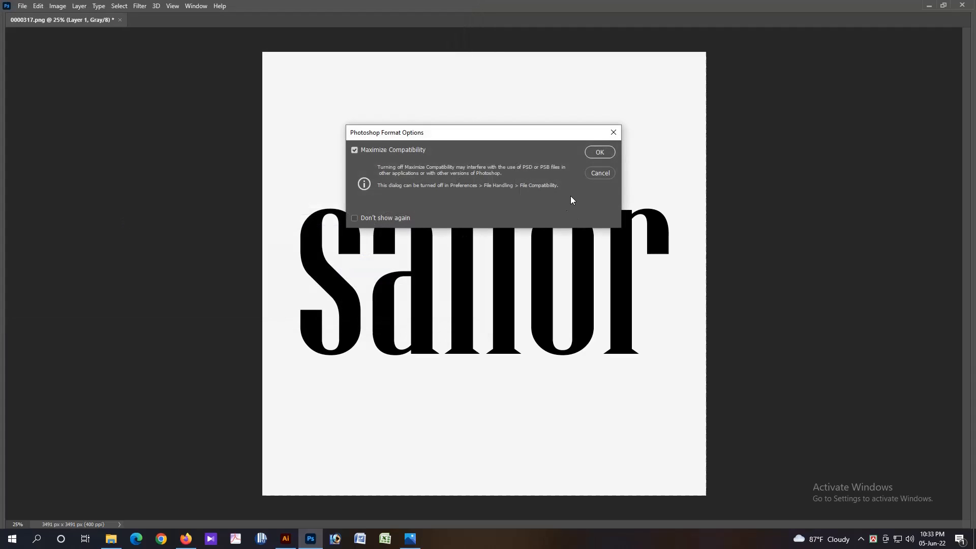
click(595, 153)
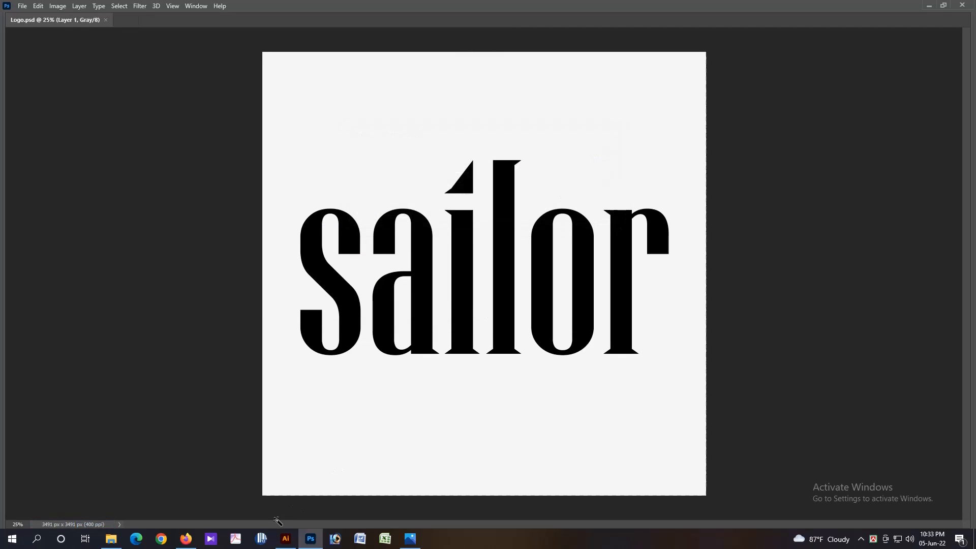
- Switch to Illustrator and open Logo.psd from the Sailor > Logo > Logo folder, flattening its layers to a single image
click(285, 538)
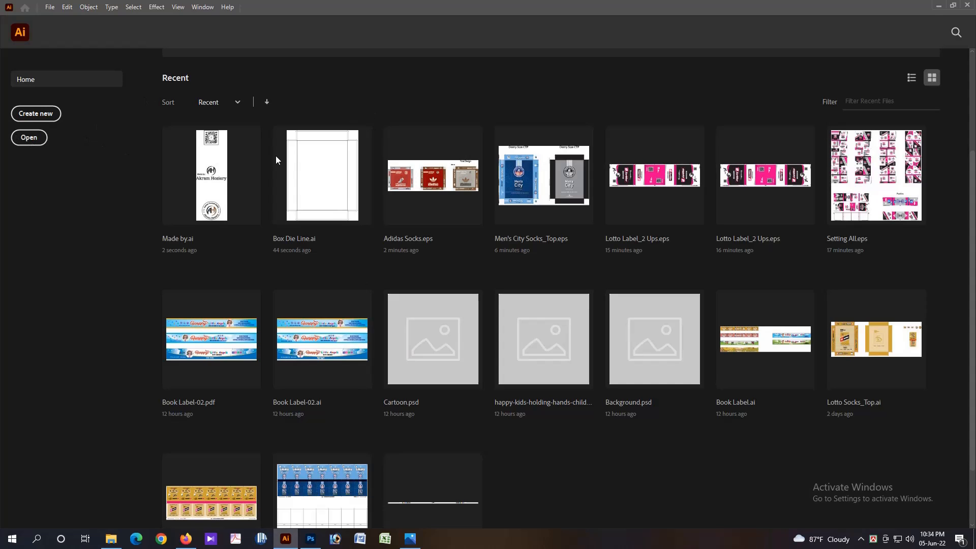
key(ctrl+o)
click(42, 79)
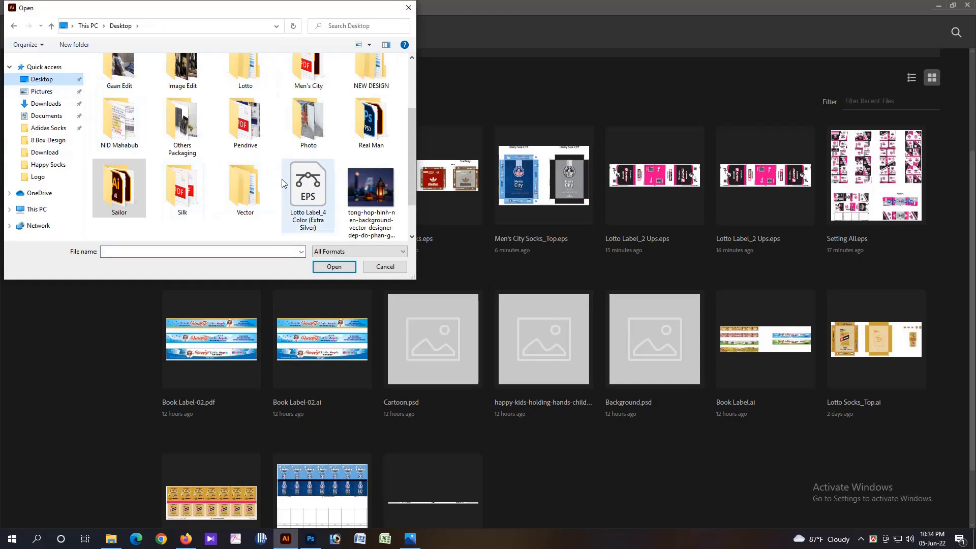
double_click(119, 185)
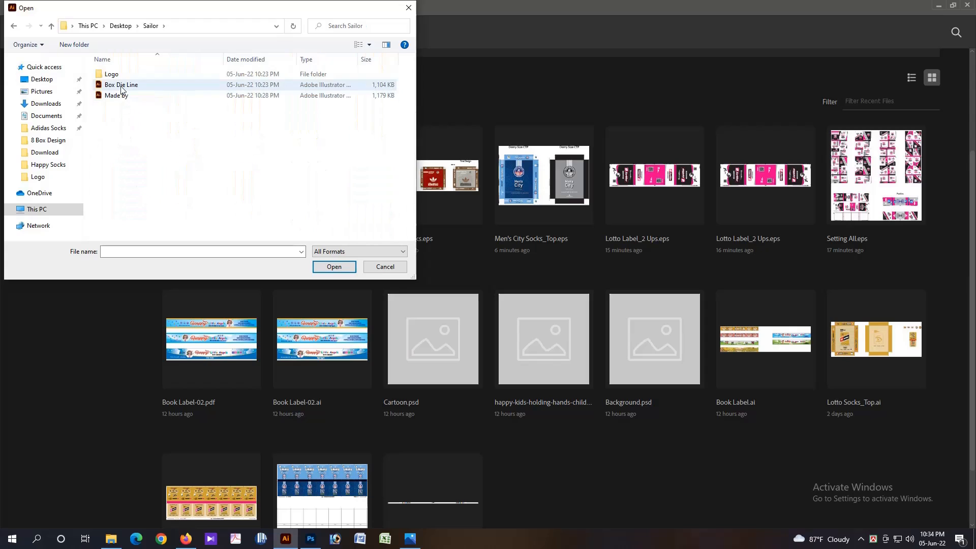
double_click(115, 75)
double_click(122, 87)
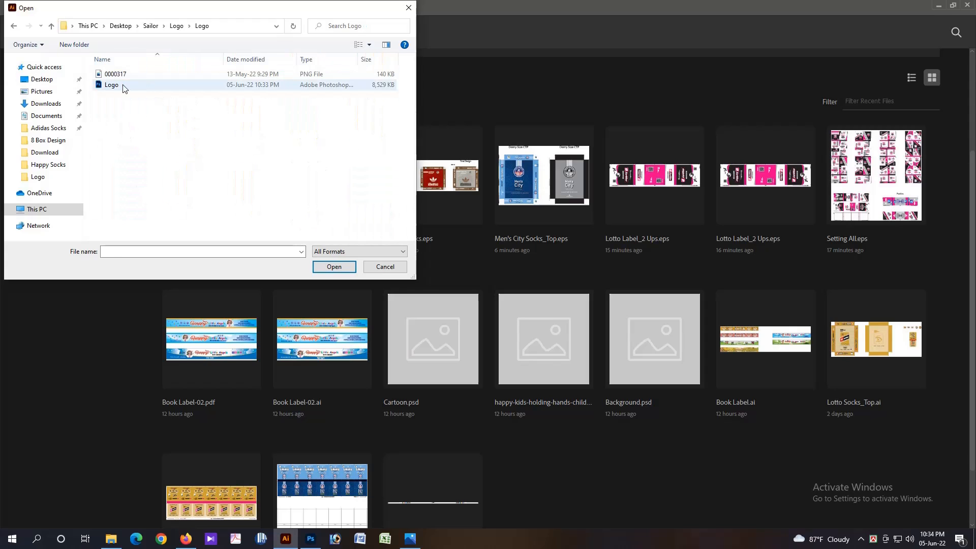
double_click(112, 85)
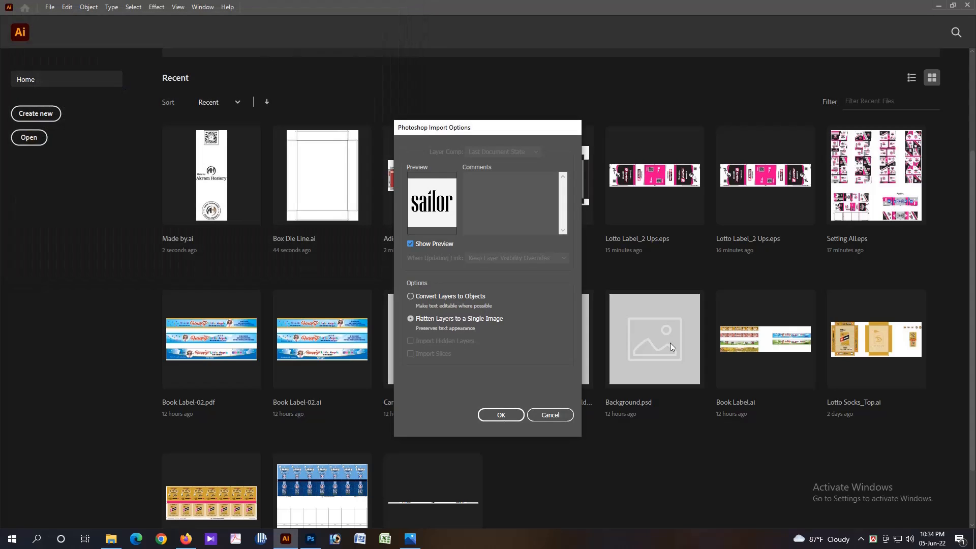
click(500, 416)
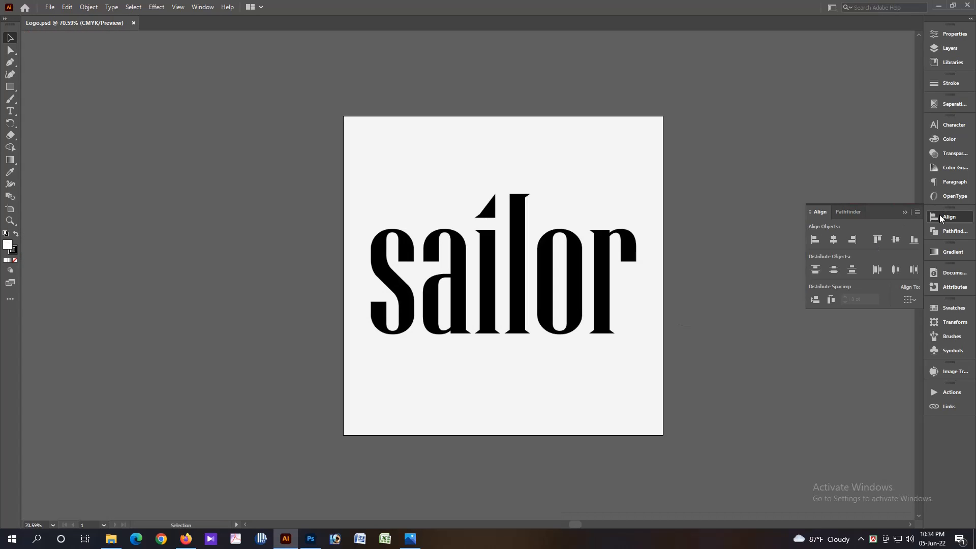
click(939, 215)
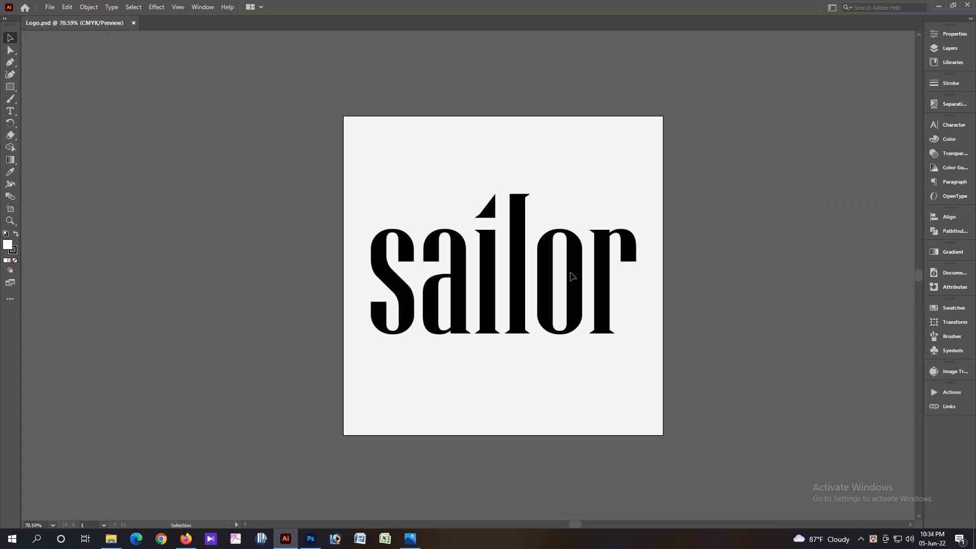
- Trace the sailor logo image with Image Trace, using the Default preset in Black and White mode with a threshold of 128
scroll(566, 270, down, 1)
key(Tab)
scroll(460, 279, down, 1)
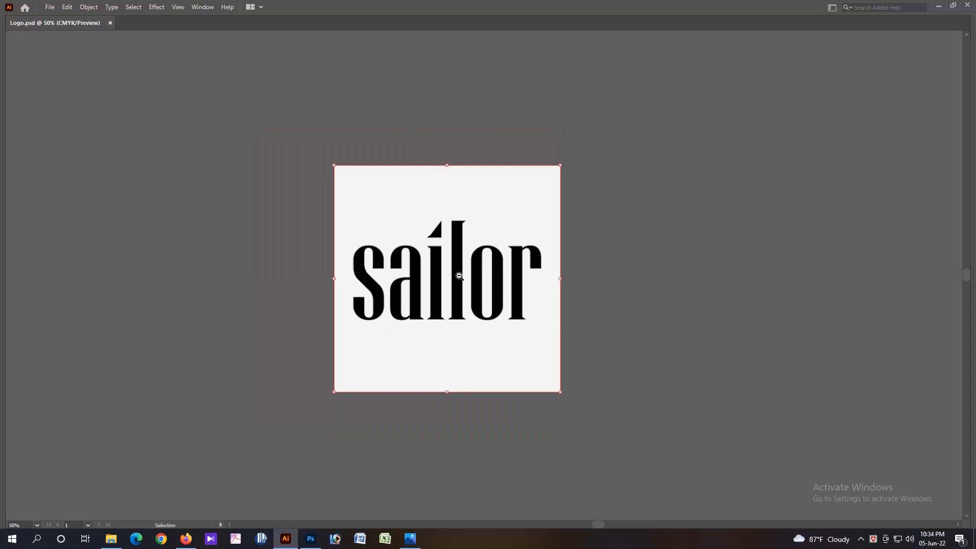
key(Tab)
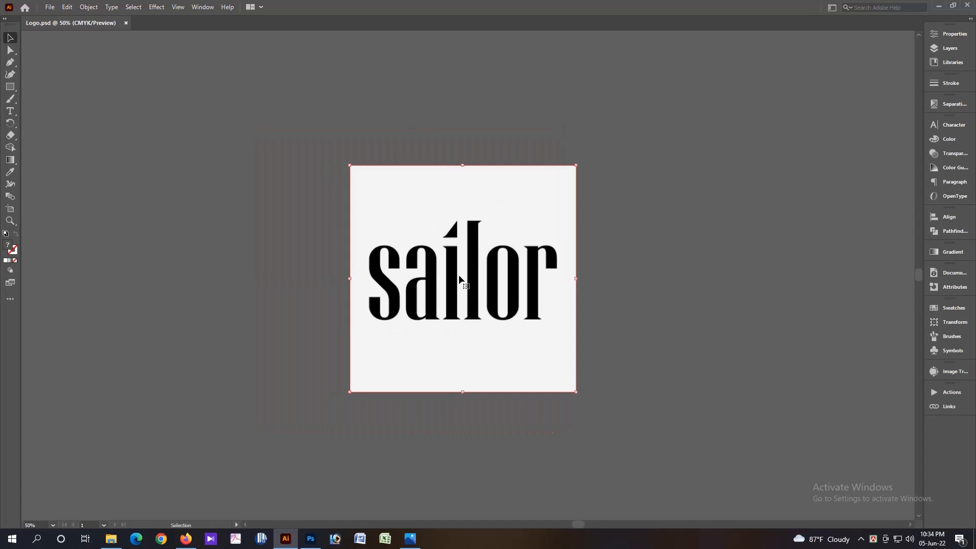
click(954, 374)
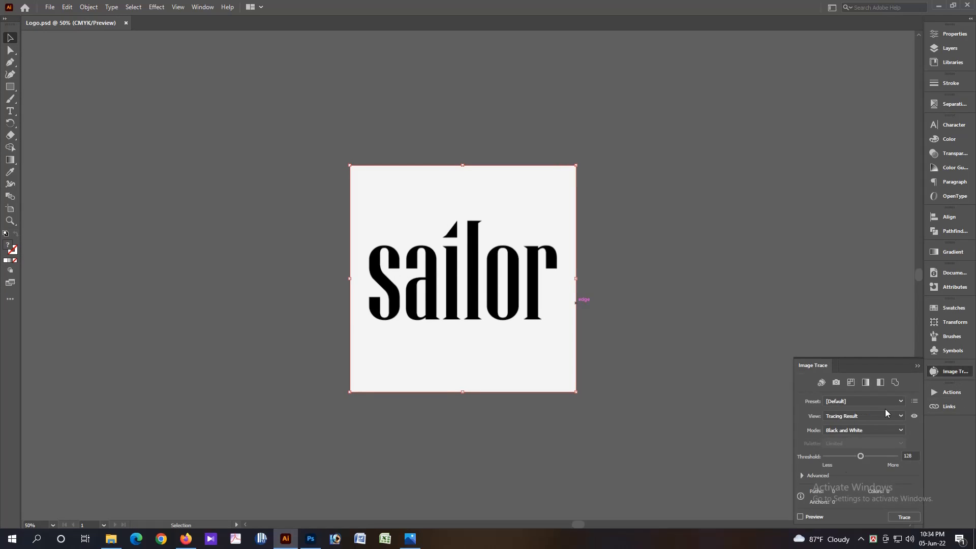
click(815, 517)
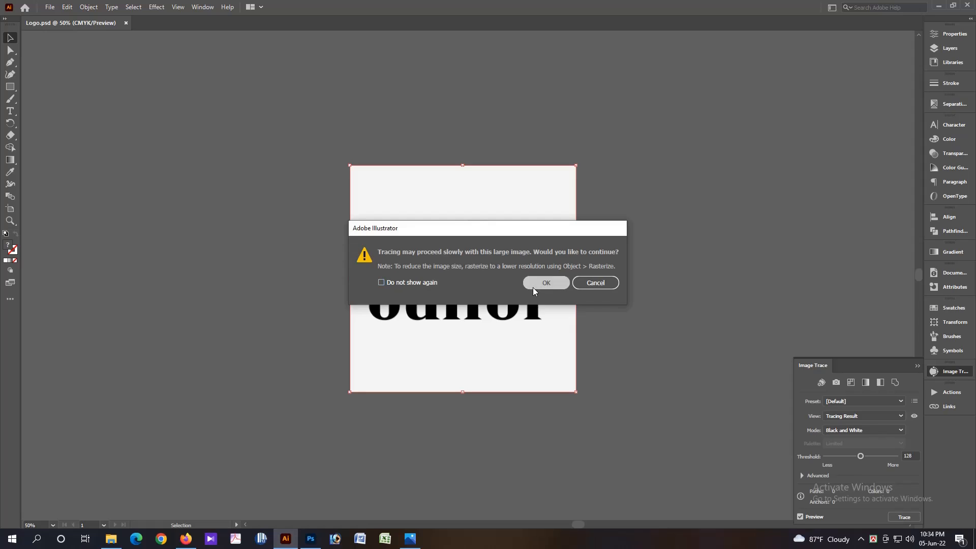
click(533, 285)
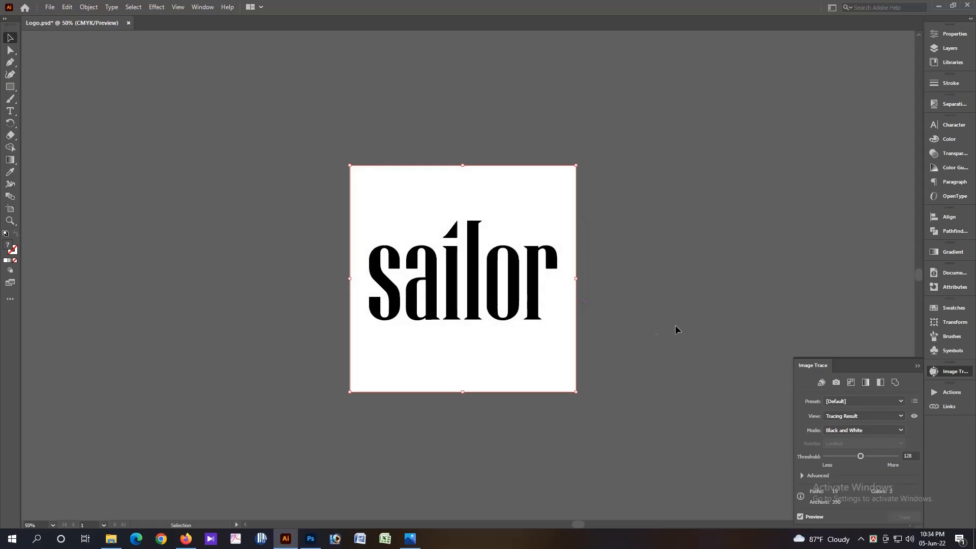
- Examine the traced edges of the sailor lettering up close, especially the curves of the o, s and a
key(ctrl+space)
mouse_move(434, 238)
mouse_down()
mouse_move(523, 294)
mouse_move(676, 342)
mouse_move(722, 190)
mouse_move(598, 251)
mouse_up()
drag(667, 343, 756, 422)
drag(572, 334, 352, 208)
drag(465, 238, 644, 329)
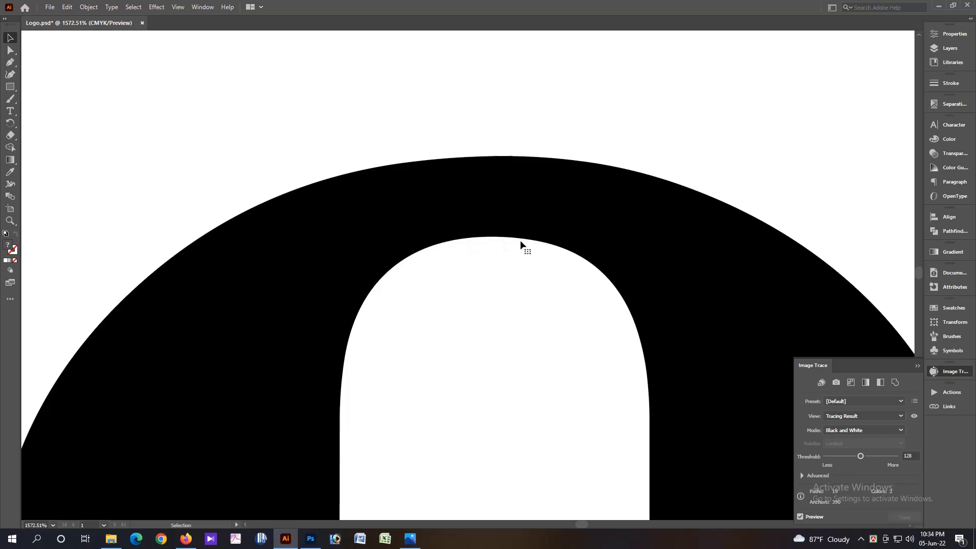
ctrl+alt+click(547, 358)
ctrl+alt+click(547, 357)
ctrl+alt+click(547, 357)
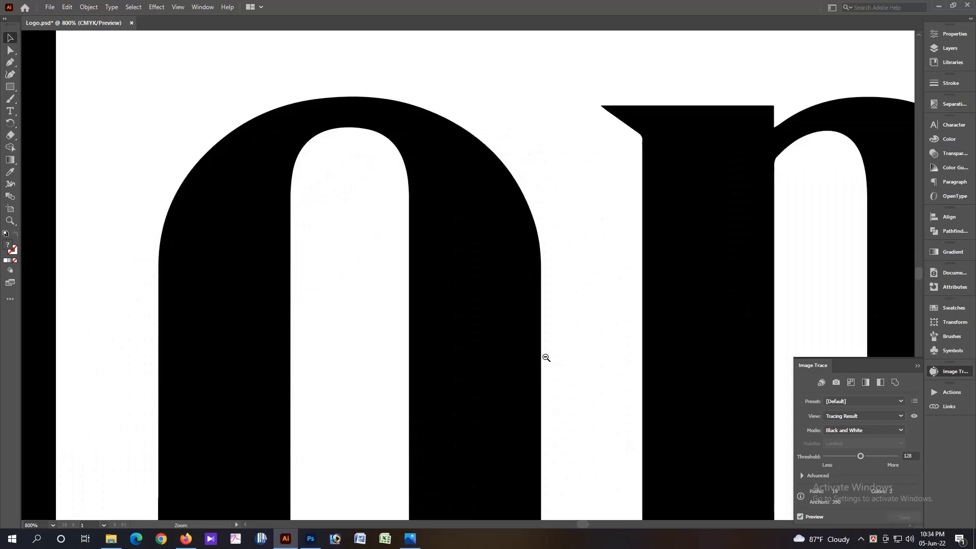
ctrl+alt+click(547, 357)
ctrl+alt+click(547, 357)
ctrl+alt+click(481, 283)
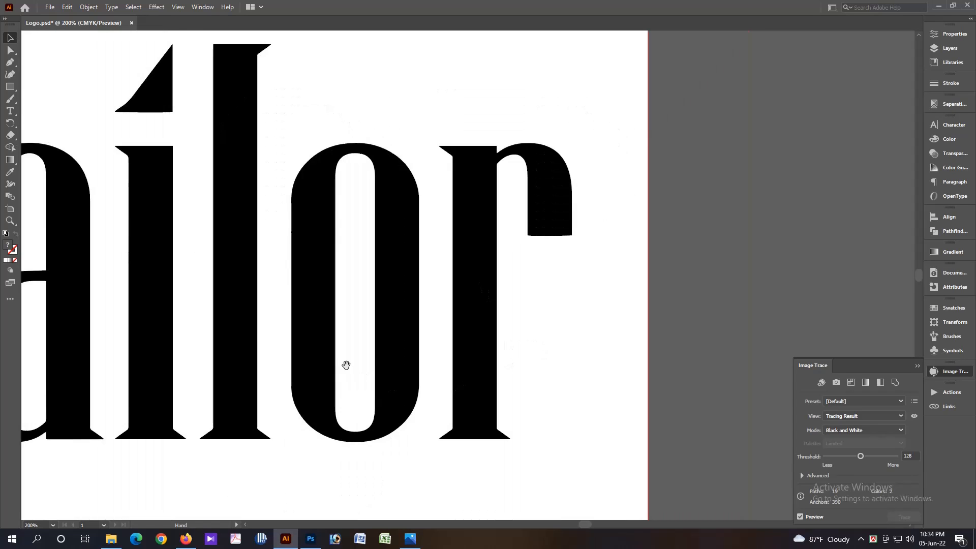
scroll(312, 338, left, 6)
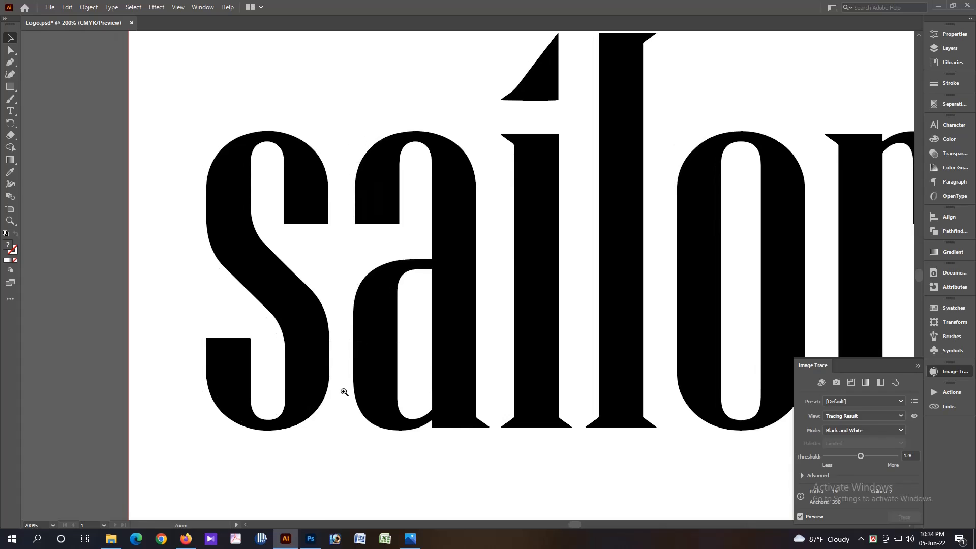
drag(244, 140, 519, 277)
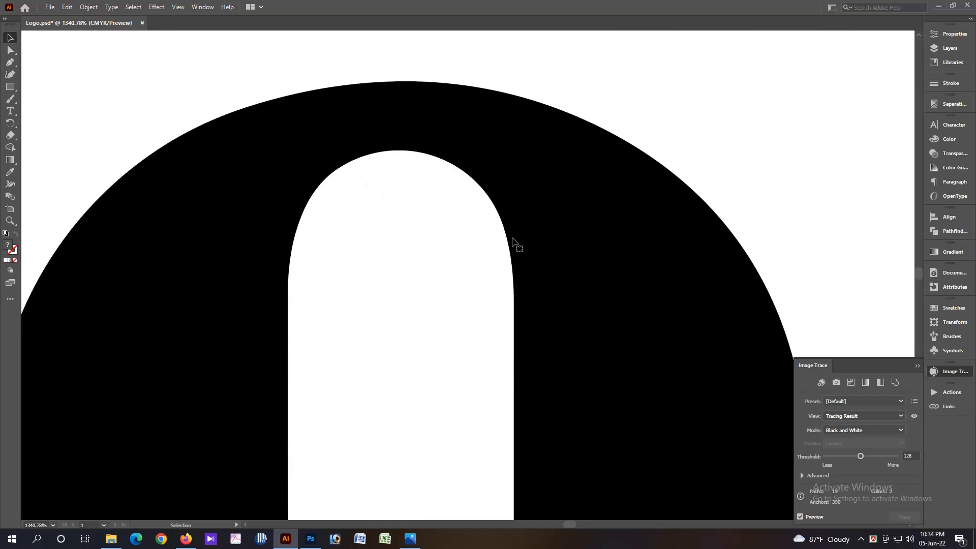
ctrl+alt+click(479, 233)
ctrl+alt+click(479, 233)
ctrl+alt+click(479, 233)
ctrl+alt+click(479, 233)
ctrl+alt+click(479, 232)
ctrl+alt+click(479, 233)
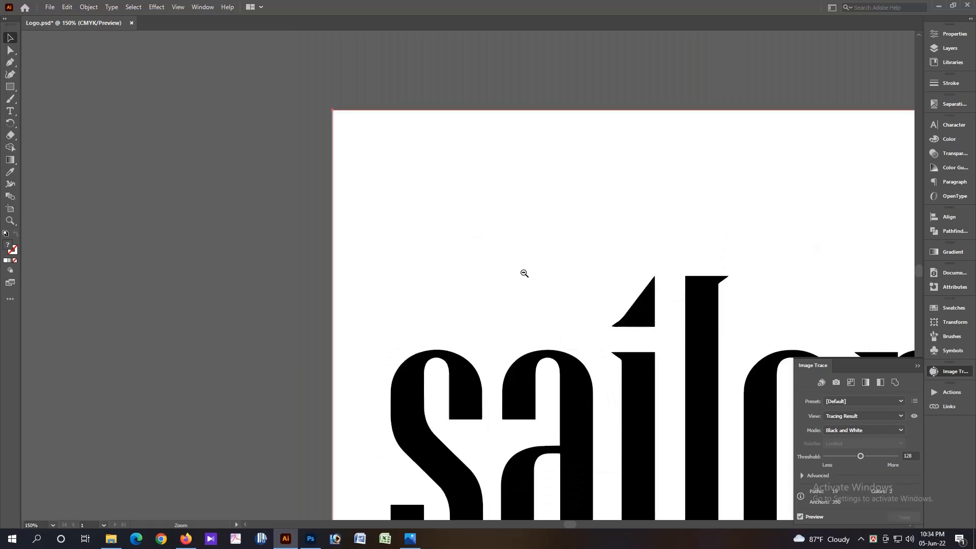
ctrl+alt+click(524, 273)
ctrl+alt+click(543, 279)
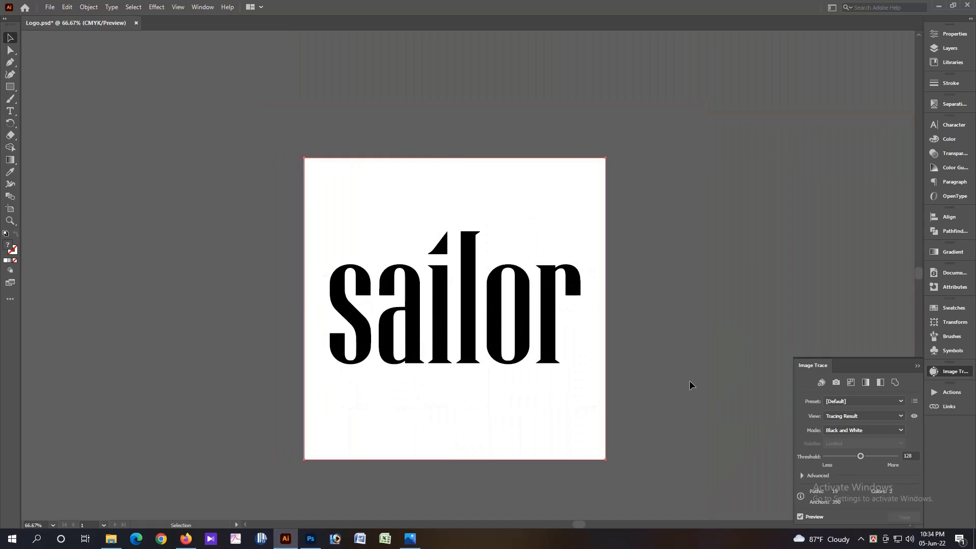
- Expand the logo tracing into editable vector paths
click(88, 7)
click(130, 127)
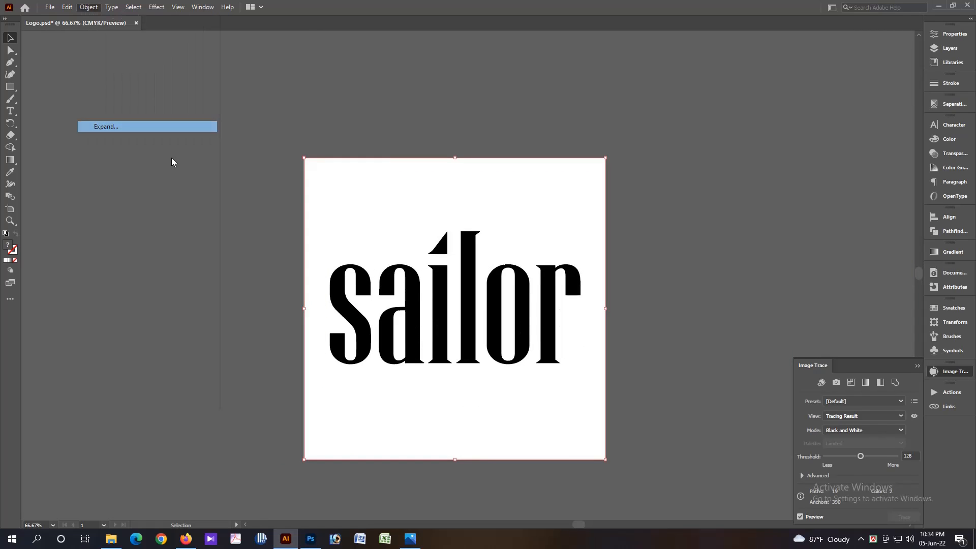
click(462, 328)
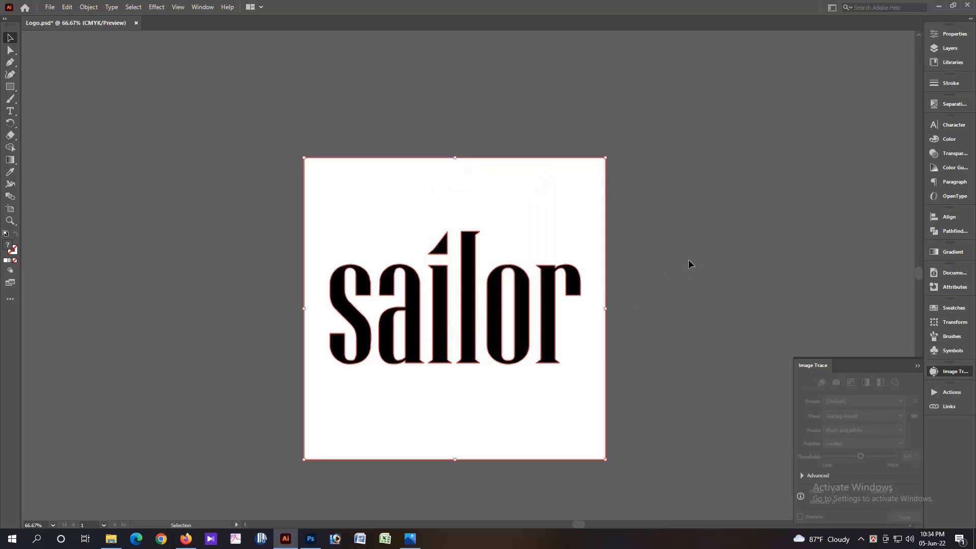
- Select all white shapes of the expanded logo by matching fill color and delete them, leaving only the black lettering
key(a)
click(134, 7)
mouse_move(229, 105)
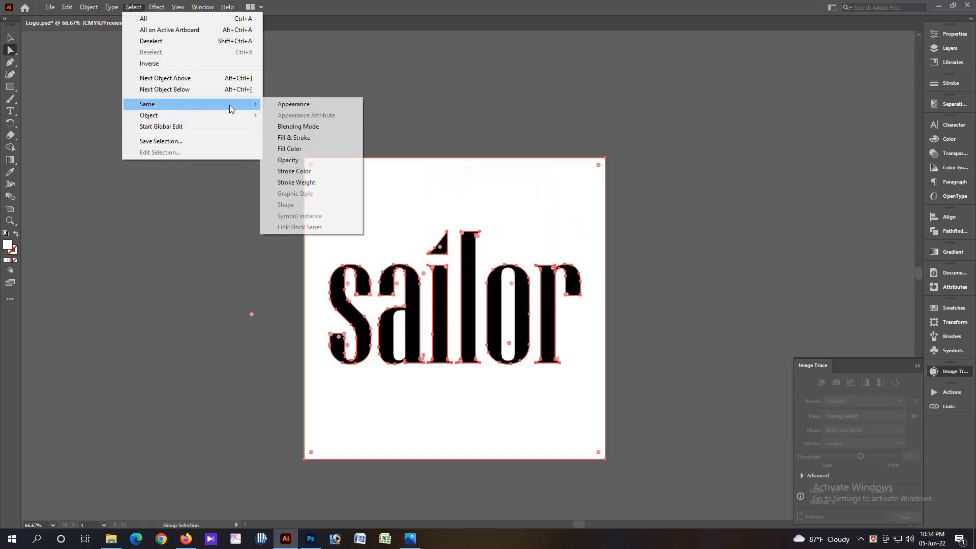
click(287, 148)
click(656, 261)
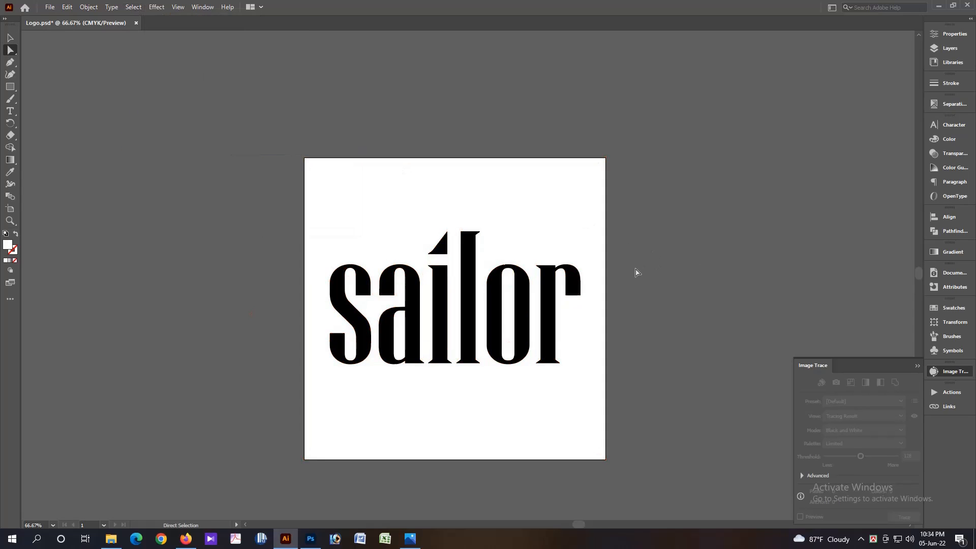
- Select all of the black sailor lettering and move it off the artboard onto the empty canvas to its right
key(Tab)
key(ctrl+a)
key(z)
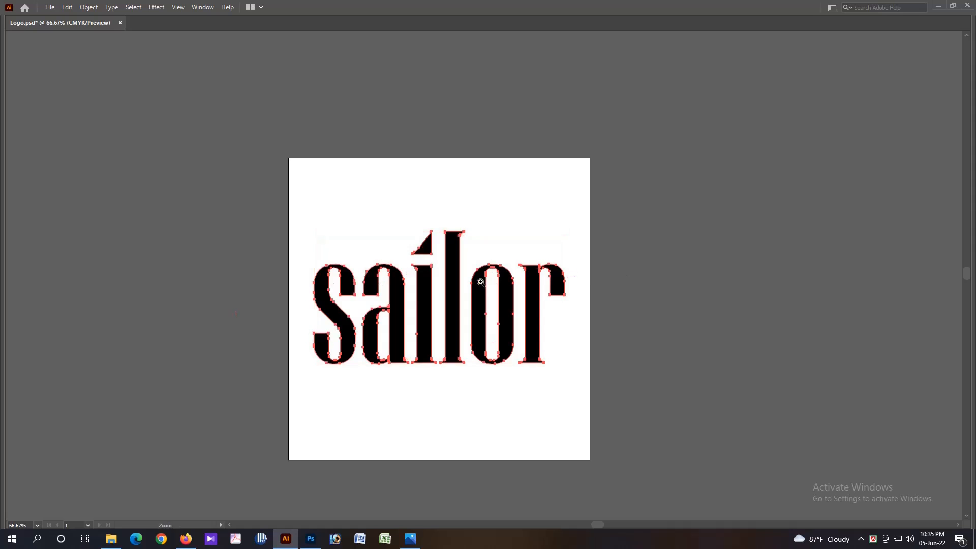
alt+click(480, 282)
key(v)
drag(482, 294, 741, 298)
click(721, 220)
- Examine the sailor lettering against the gray canvas for clean edges and transparent letter openings
key(space)
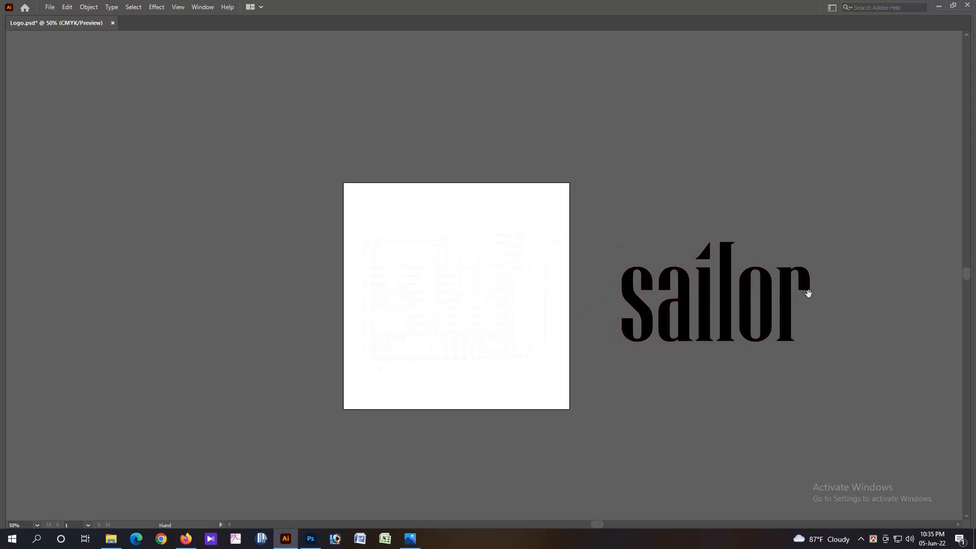
drag(809, 294, 707, 291)
key(ctrl+space)
drag(581, 286, 817, 344)
key(space)
drag(743, 329, 680, 220)
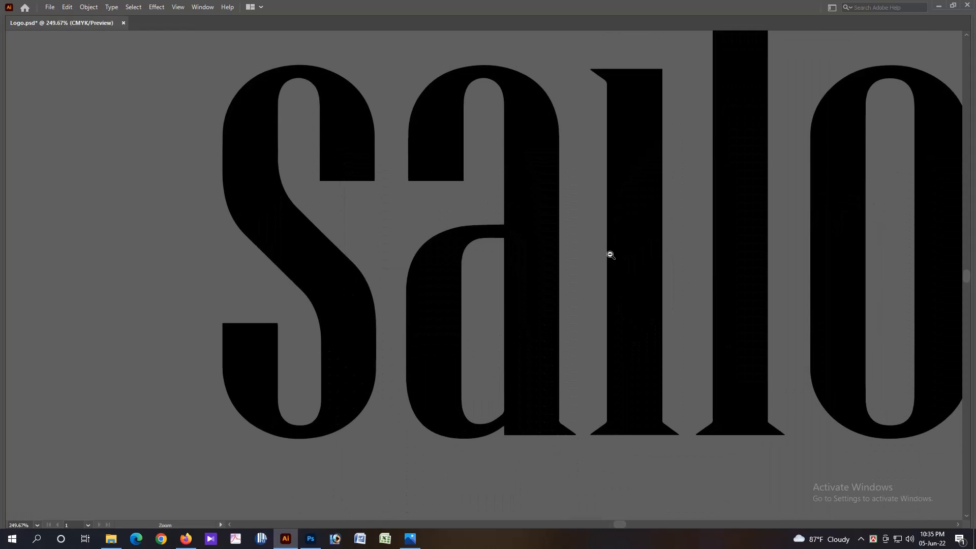
ctrl+alt+click(611, 254)
ctrl+alt+click(610, 255)
ctrl+alt+click(610, 254)
ctrl+alt+click(610, 255)
- Select the whole sailor lettering and cut it from the logo document
drag(519, 320, 650, 327)
click(552, 308)
key(Delete)
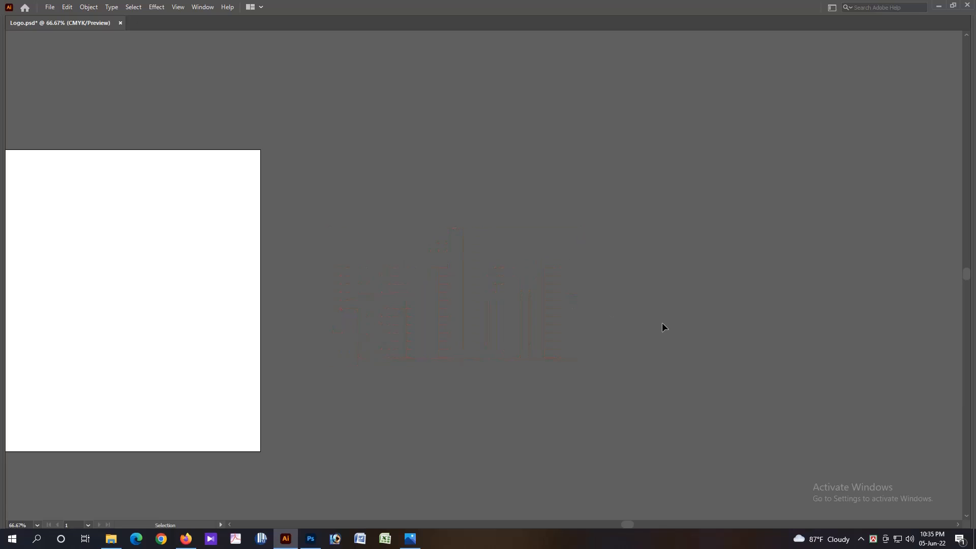
- Open the Box Die Line.ai document
key(a)
key(ctrl+o)
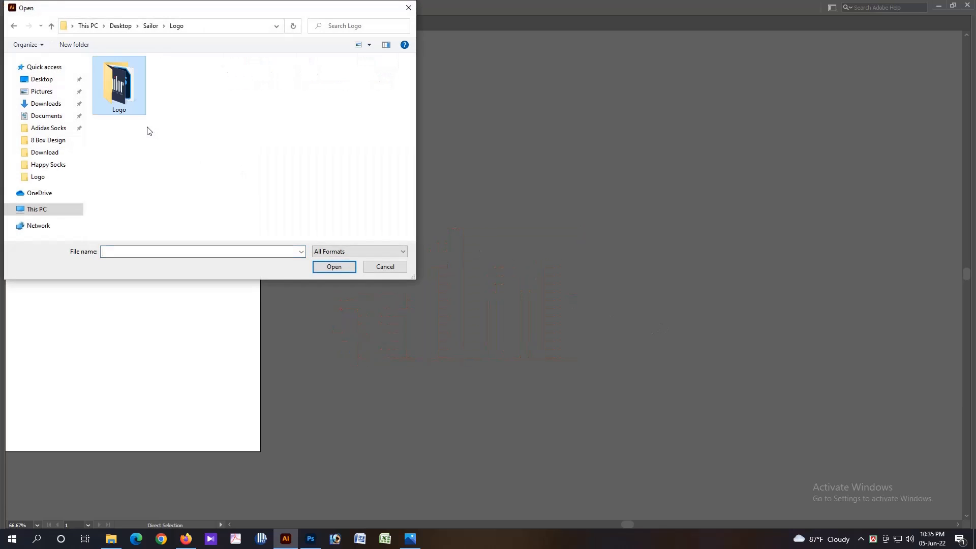
key(BackSpace)
double_click(133, 87)
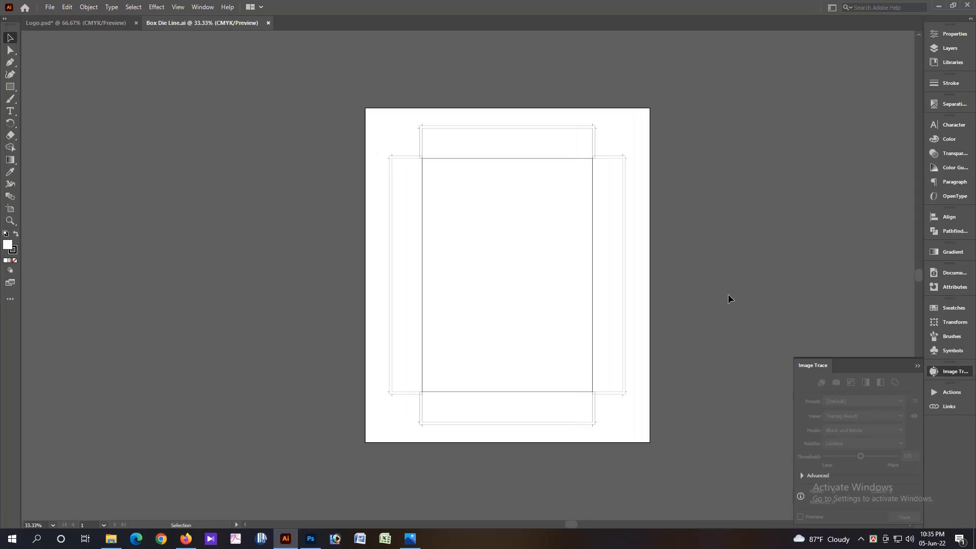
key(Tab)
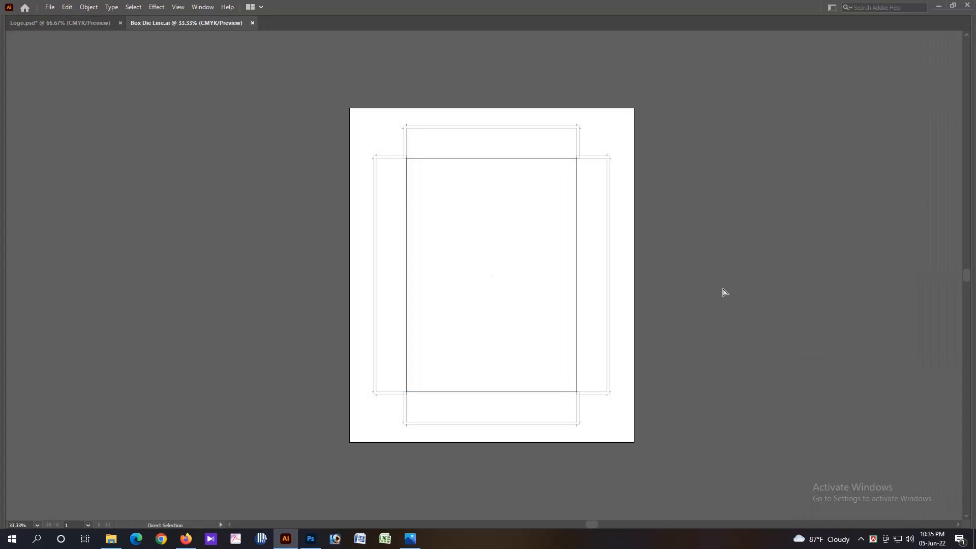
- Paste the sailor lettering onto the middle panel of the box die line and deselect it
key(ctrl+0)
key(ctrl+v)
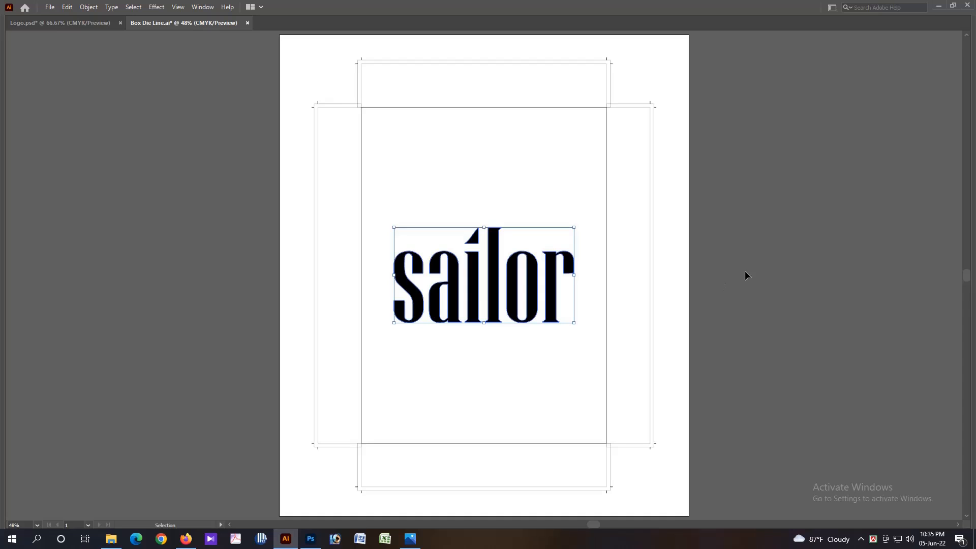
click(747, 269)
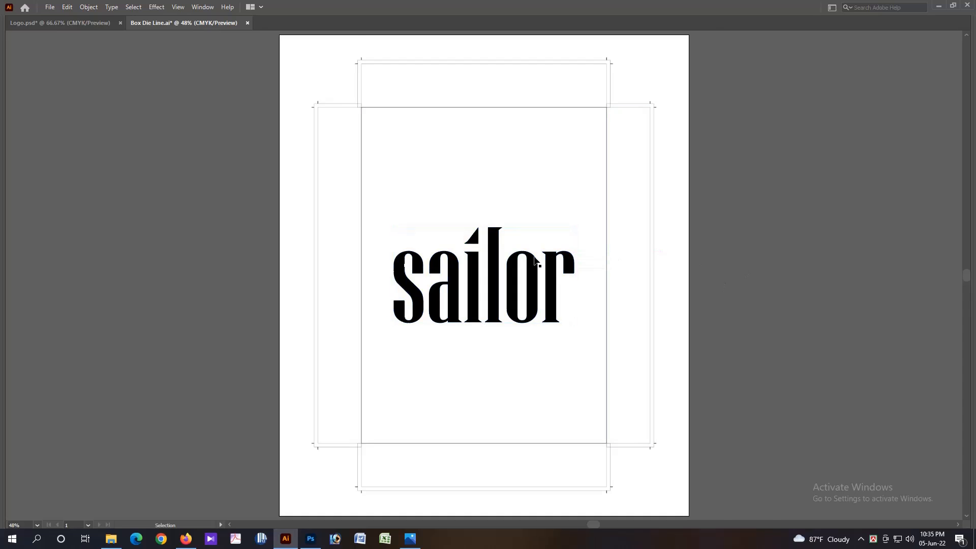
- Select the sailor lettering and scale it uniformly to 80%
drag(400, 263, 550, 306)
key(ctrl+0)
click(581, 273)
key(s)
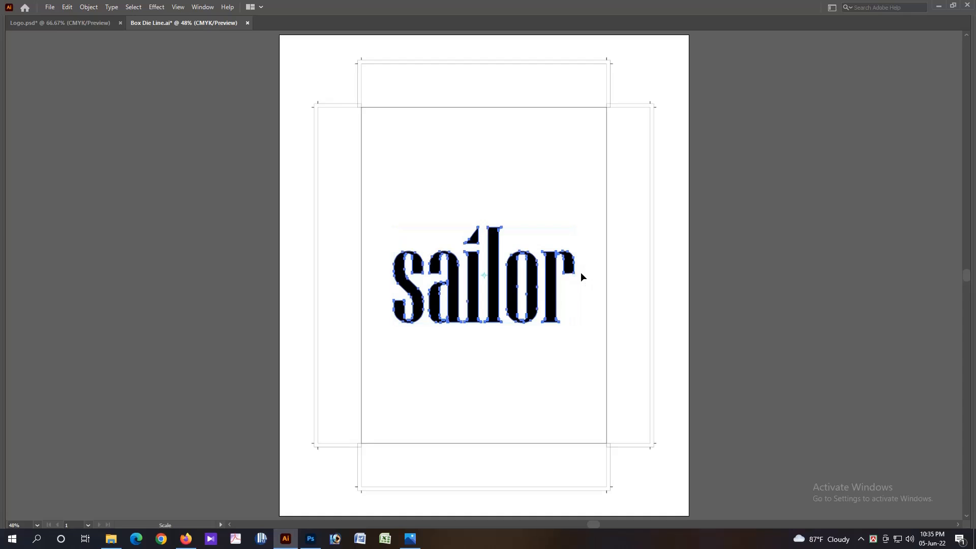
key(Return)
text(80)
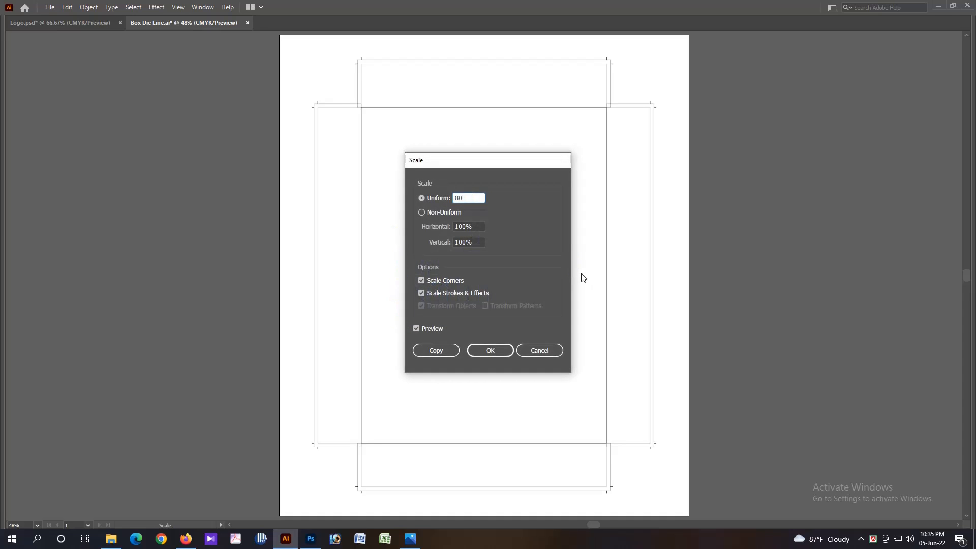
key(Return)
key(v)
- Draw a black rectangle across the full width of the central box panel, from its top edge down to just above the lettering
key(Tab)
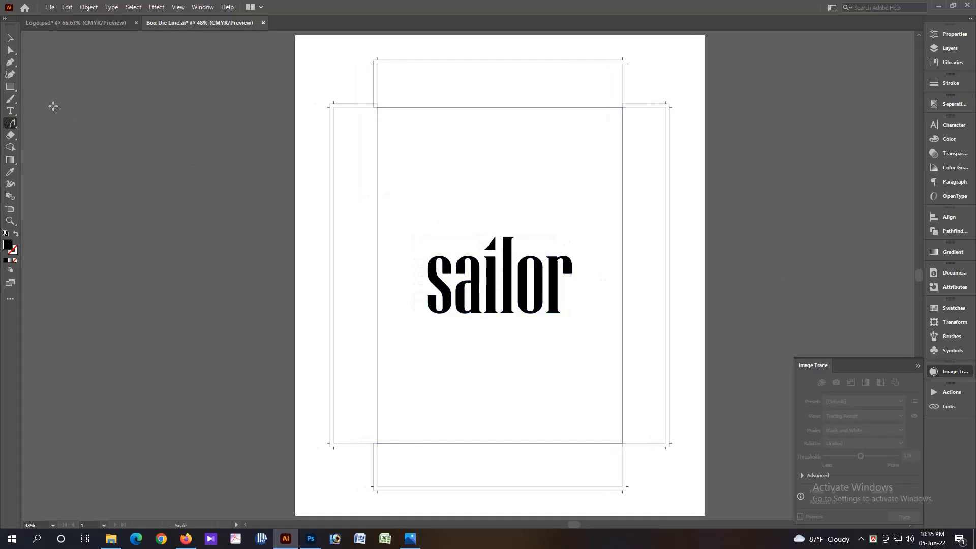
click(10, 87)
key(Tab)
drag(362, 109, 606, 229)
key(v)
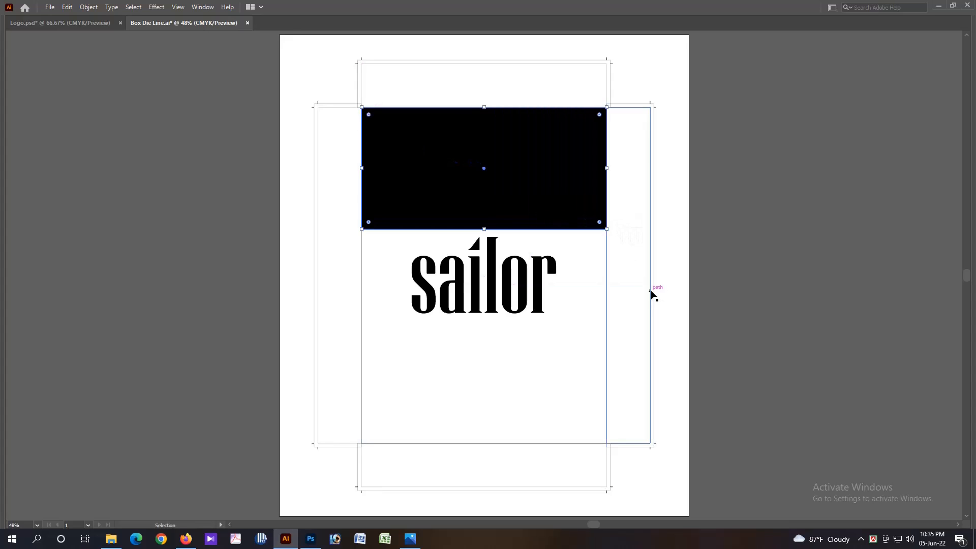
- Open the PANTONE+ CMYK Coated color book and place it on the empty canvas beside the artboard
key(Tab)
key(m)
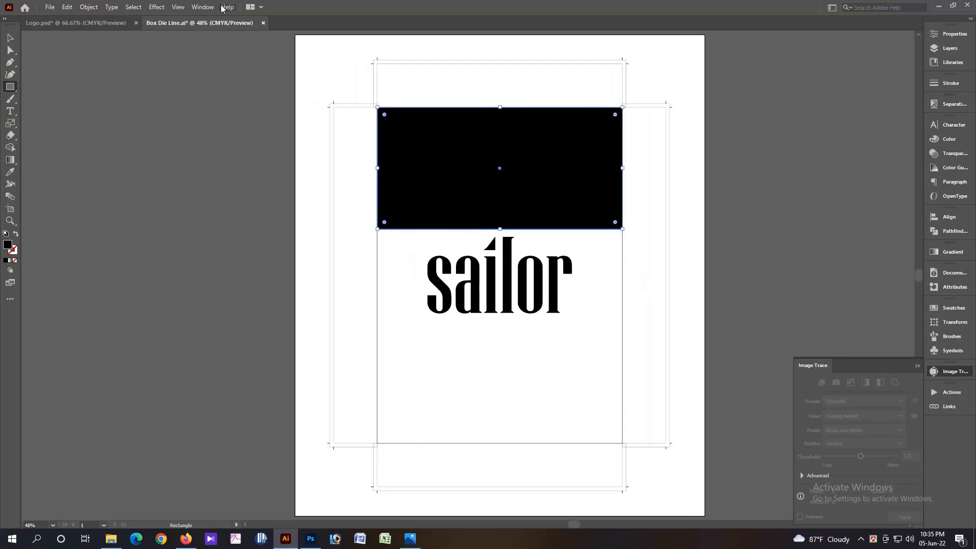
click(206, 7)
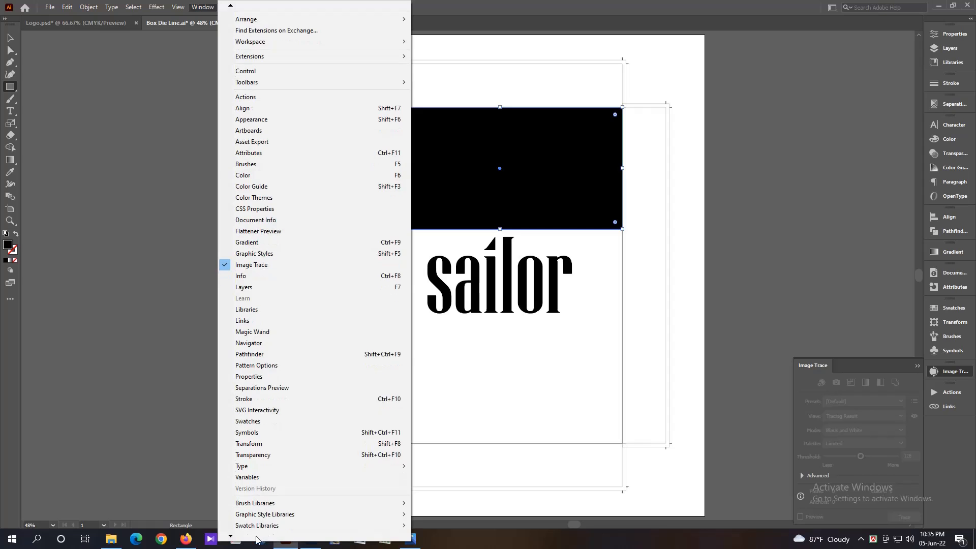
mouse_move(264, 511)
mouse_move(462, 351)
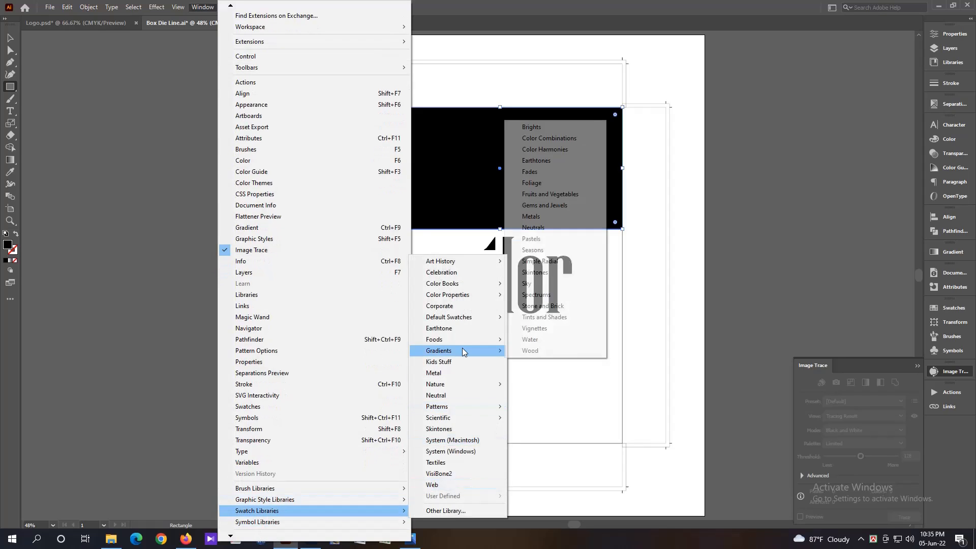
mouse_move(467, 284)
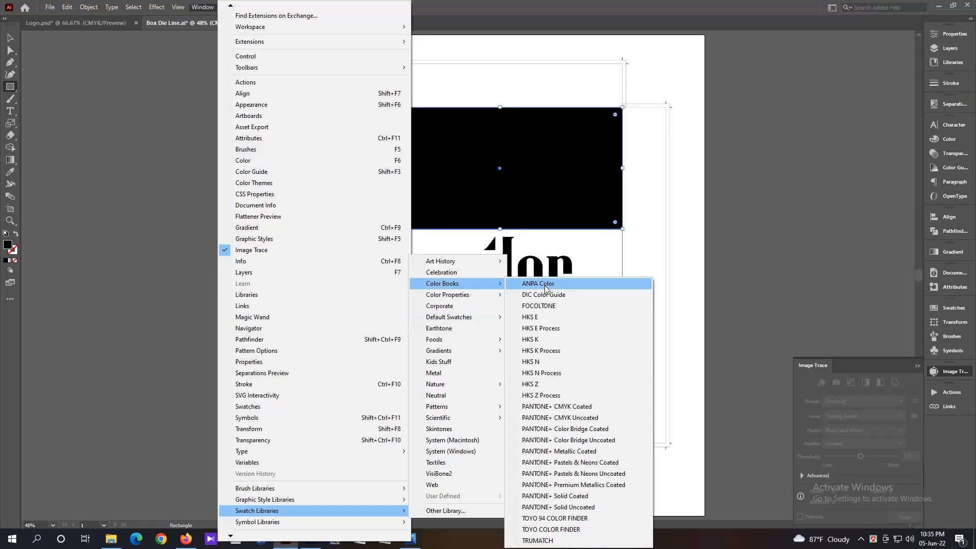
click(590, 406)
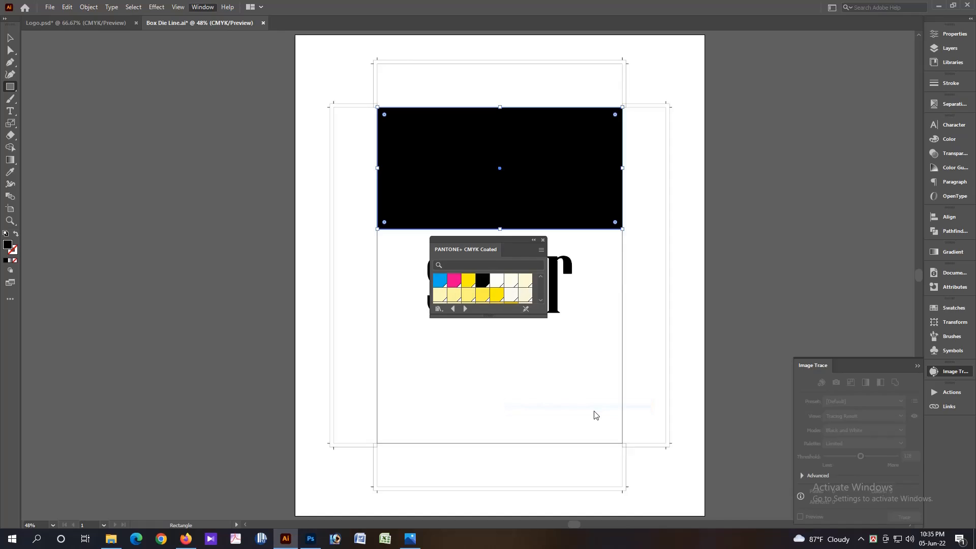
drag(522, 239, 777, 139)
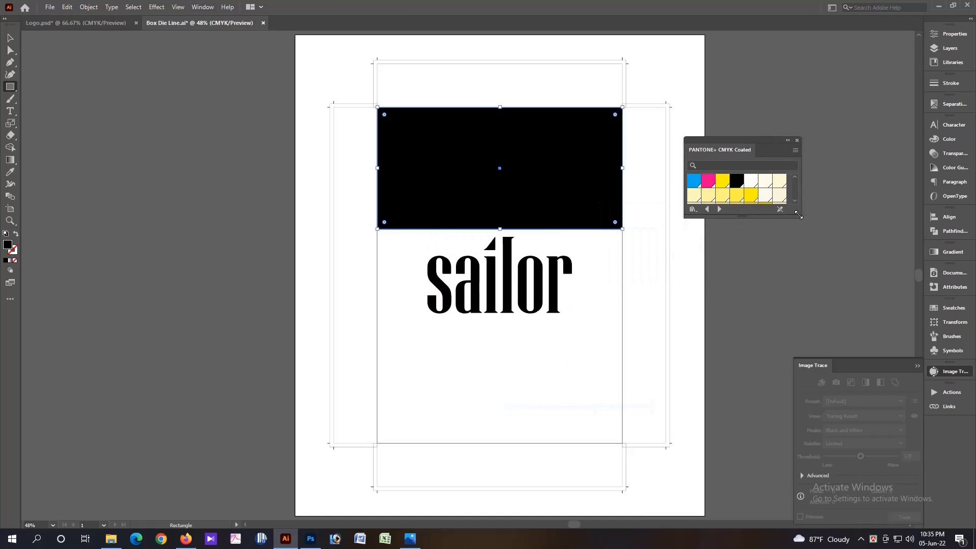
- Enlarge the PANTONE+ CMYK Coated color book and fill the black rectangle with PANTONE P 57-8 C
drag(805, 226, 903, 407)
scroll(814, 308, down, 9)
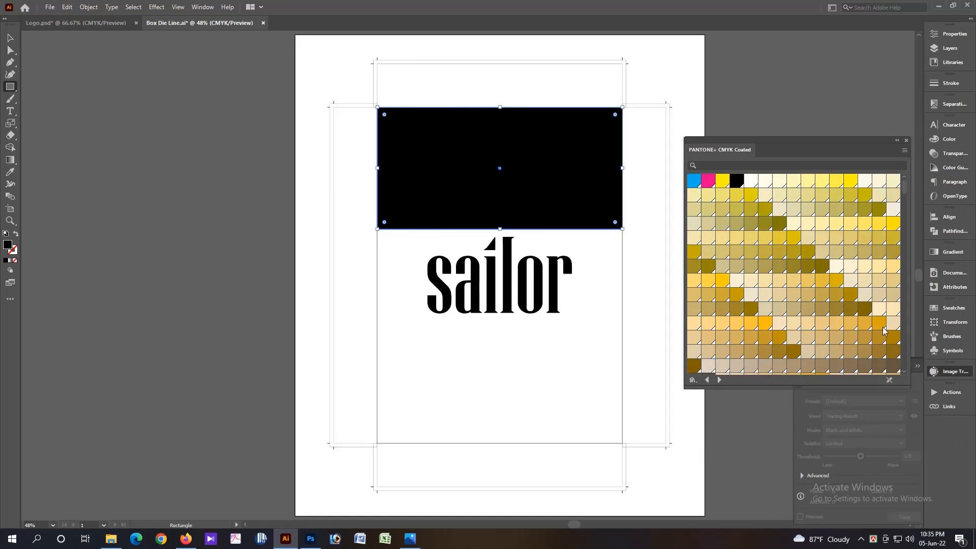
scroll(813, 308, down, 12)
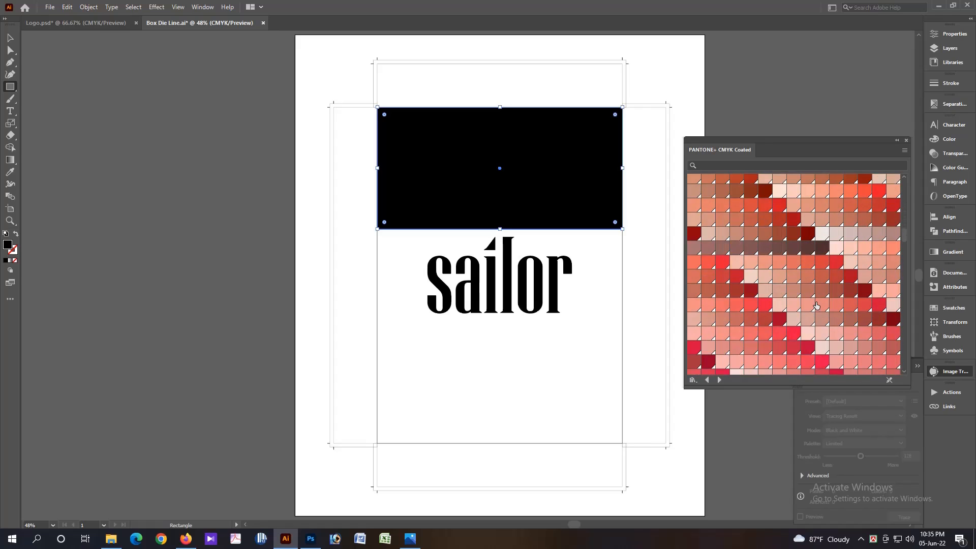
click(794, 334)
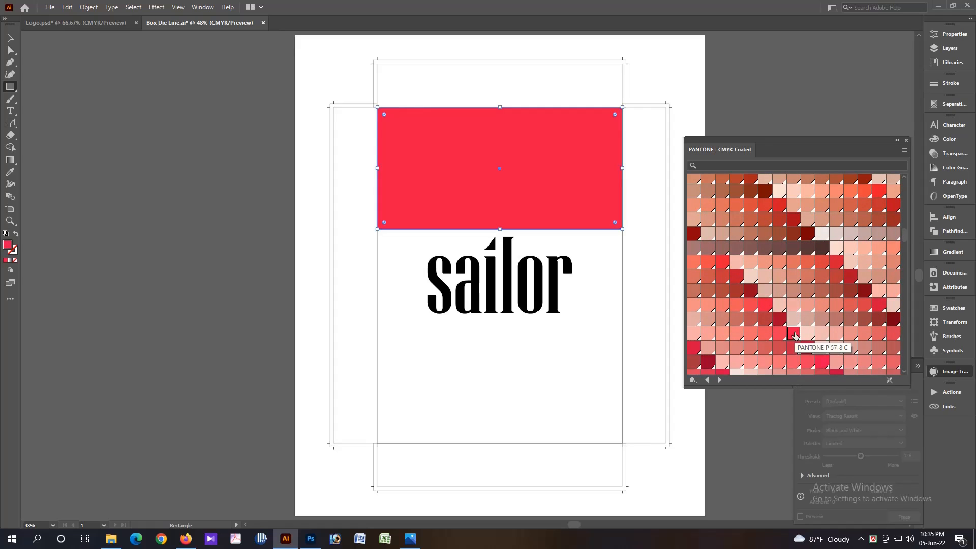
- Set the red rectangle's height to 5 in, keeping its top edge in place
key(v)
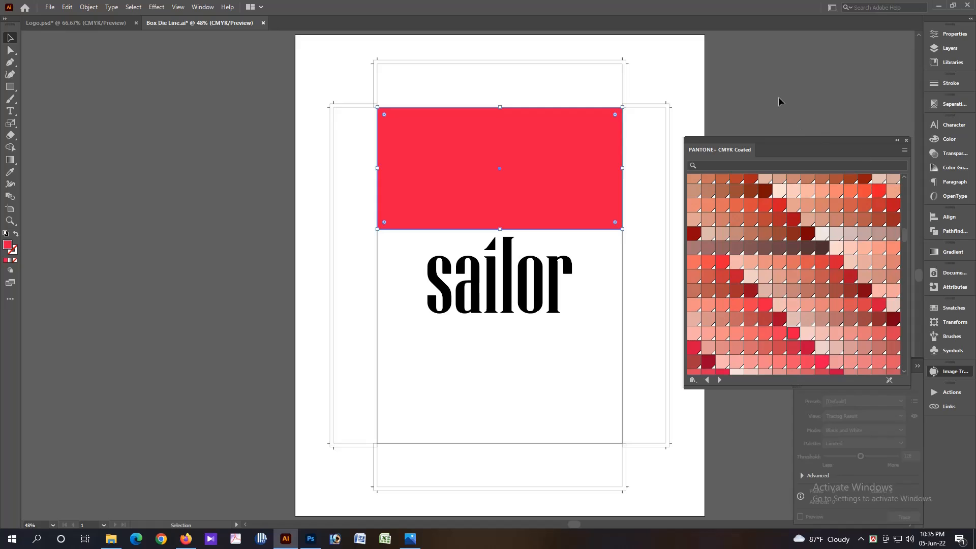
click(803, 93)
click(951, 321)
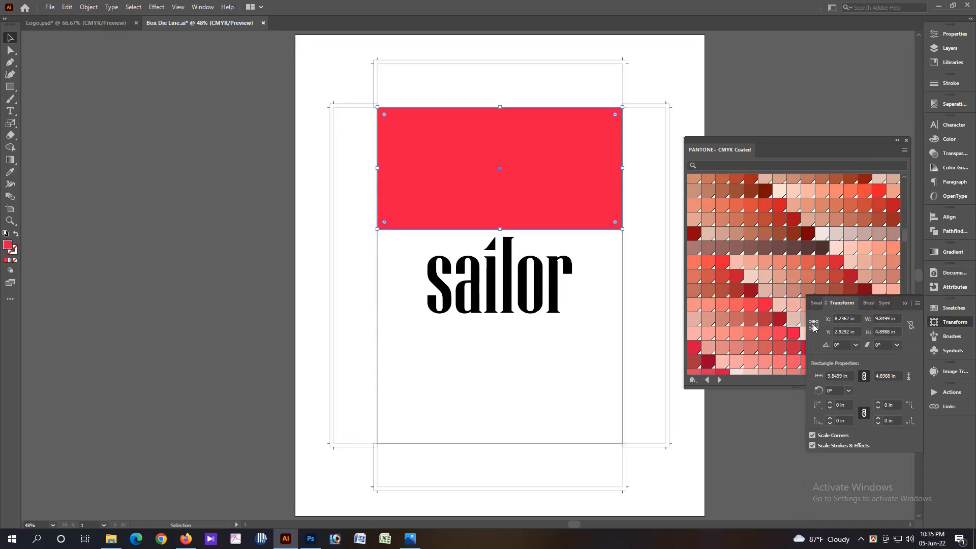
click(898, 331)
text(5)
key(Return)
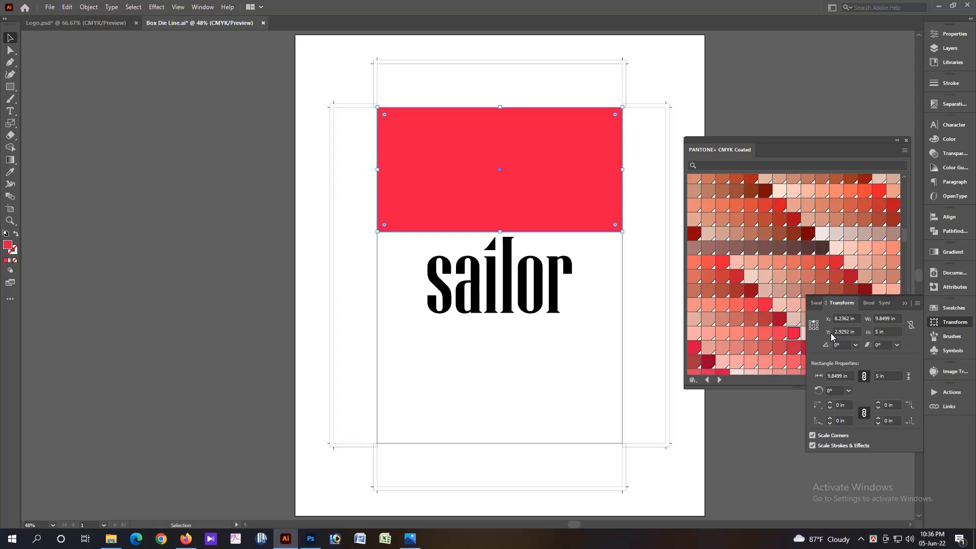
- Duplicate the red rectangle straight down and align the copy's lower edge with the bottom fold line of the central panel
key(Tab)
drag(557, 144, 575, 303)
drag(562, 368, 723, 422)
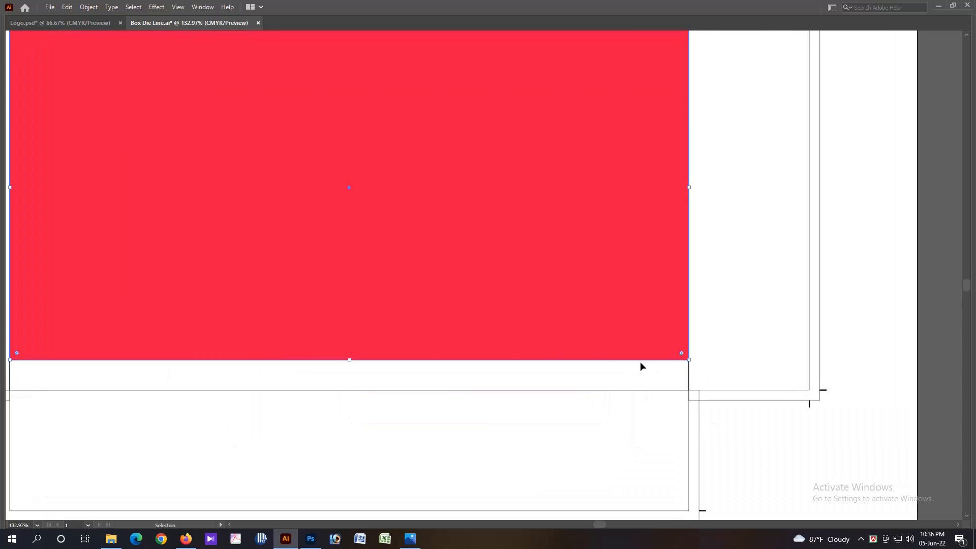
drag(639, 359, 643, 390)
key(ctrl+0)
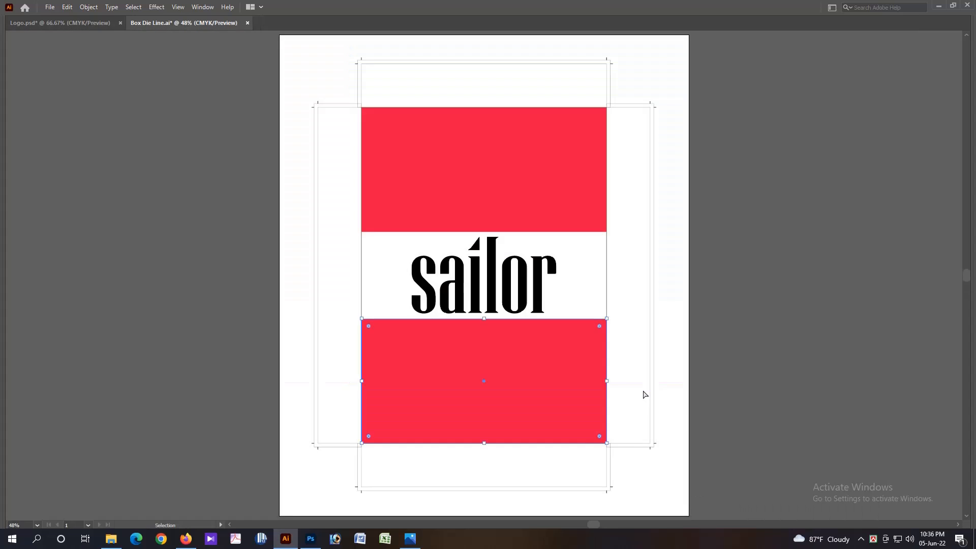
key(Tab)
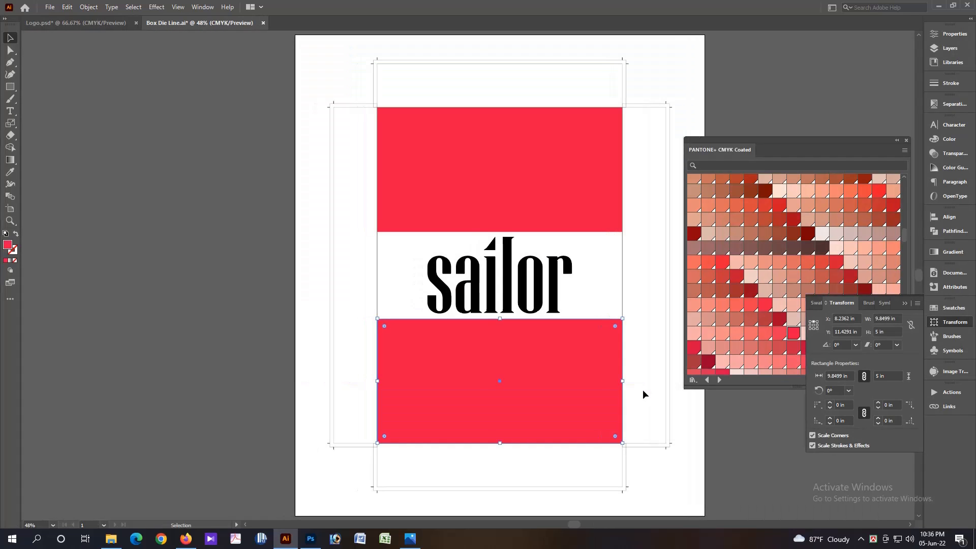
- Fill the lower rectangle with the dark navy PANTONE P 101-16 C from the color book
click(933, 325)
click(905, 371)
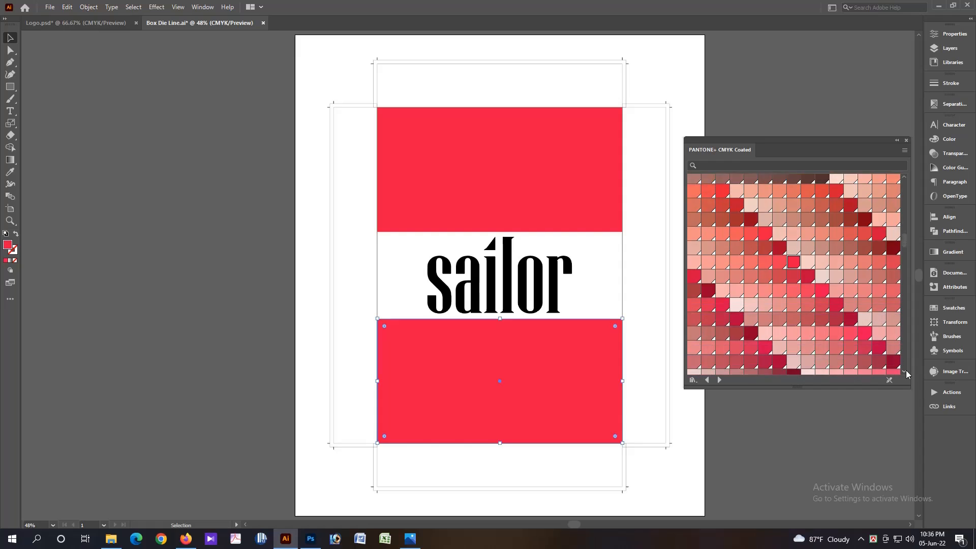
drag(905, 371, 906, 371)
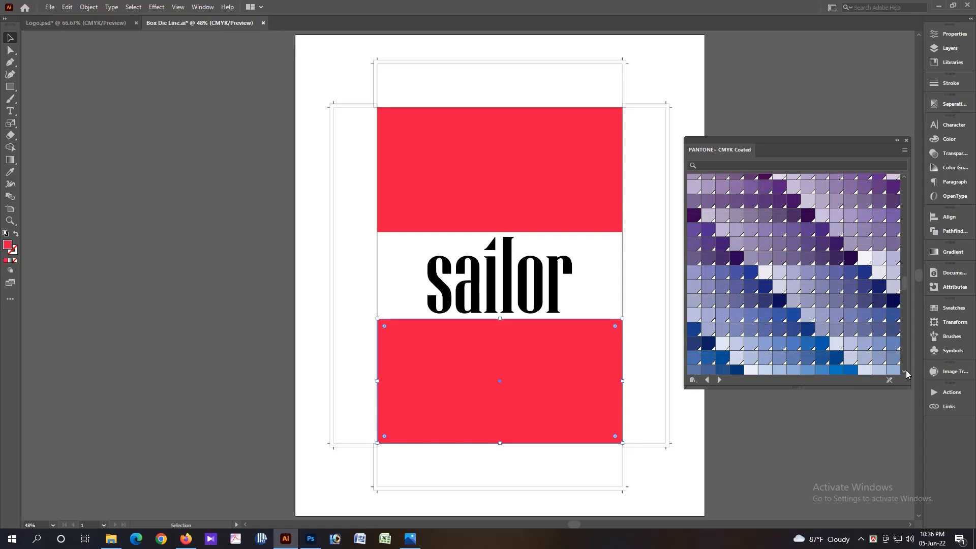
click(895, 303)
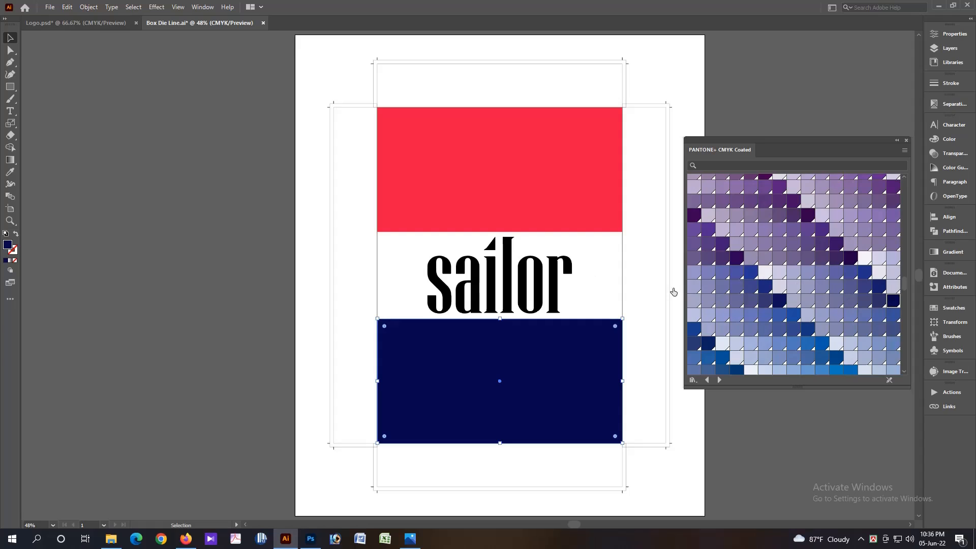
- Show the rulers and place a horizontal and a vertical guide through the center of the central box panel
click(558, 270)
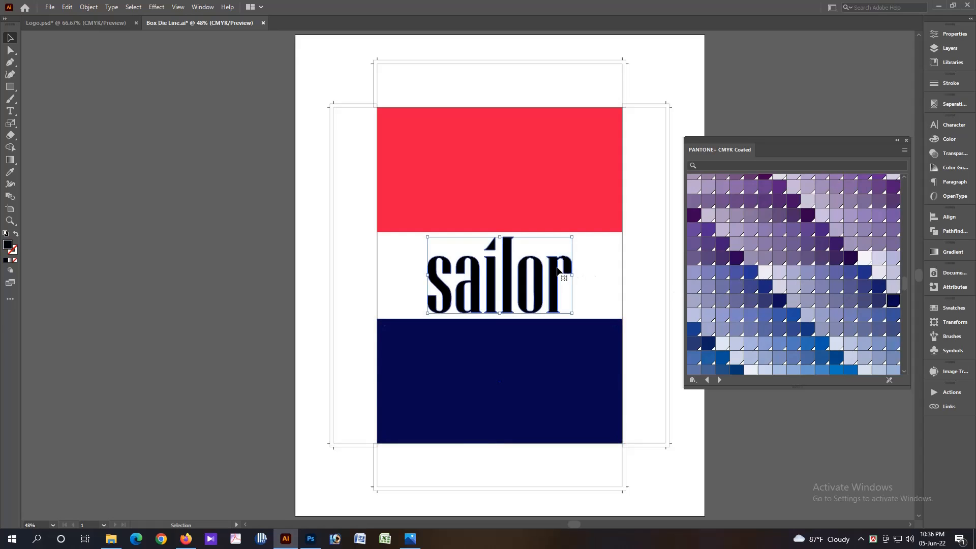
key(Tab)
click(605, 267)
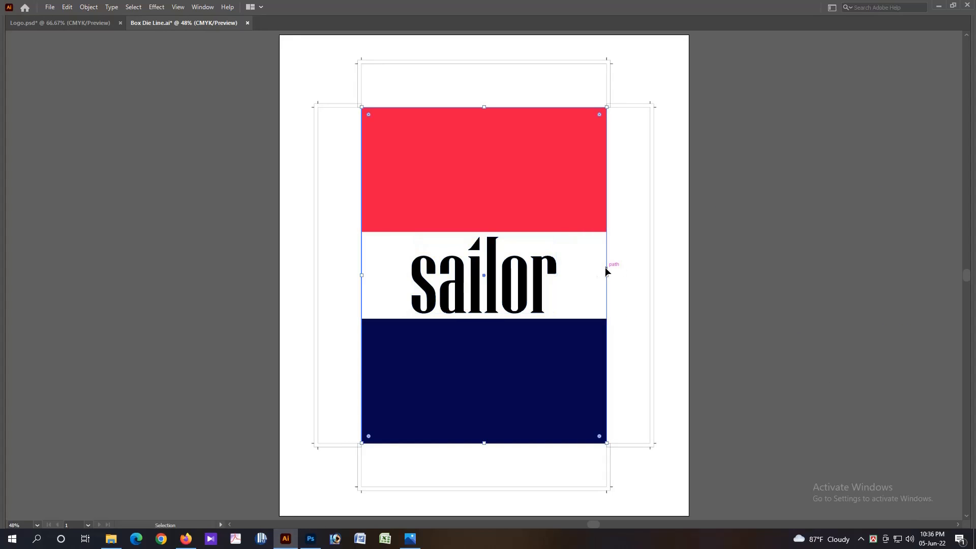
scroll(672, 338, up, 8)
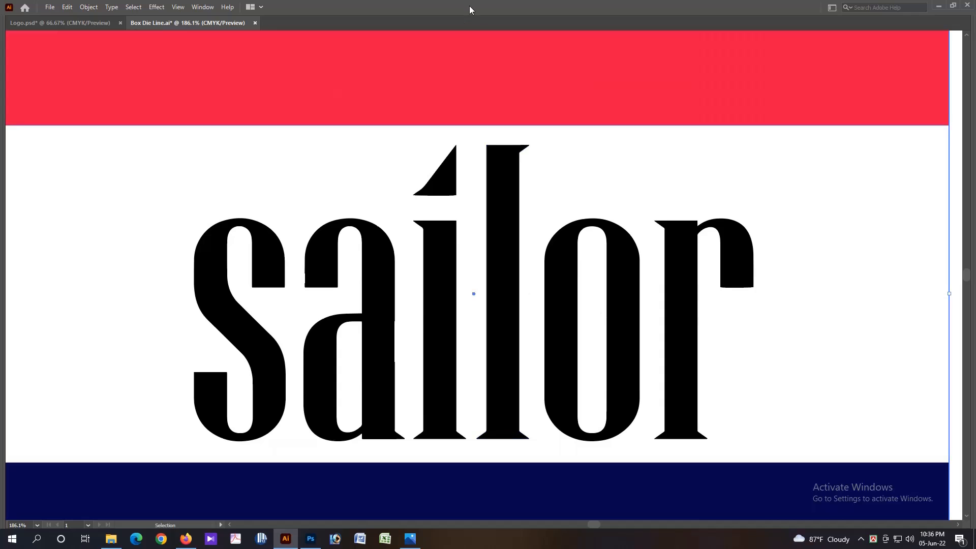
key(ctrl+r)
drag(471, 35, 472, 294)
alt+click(515, 311)
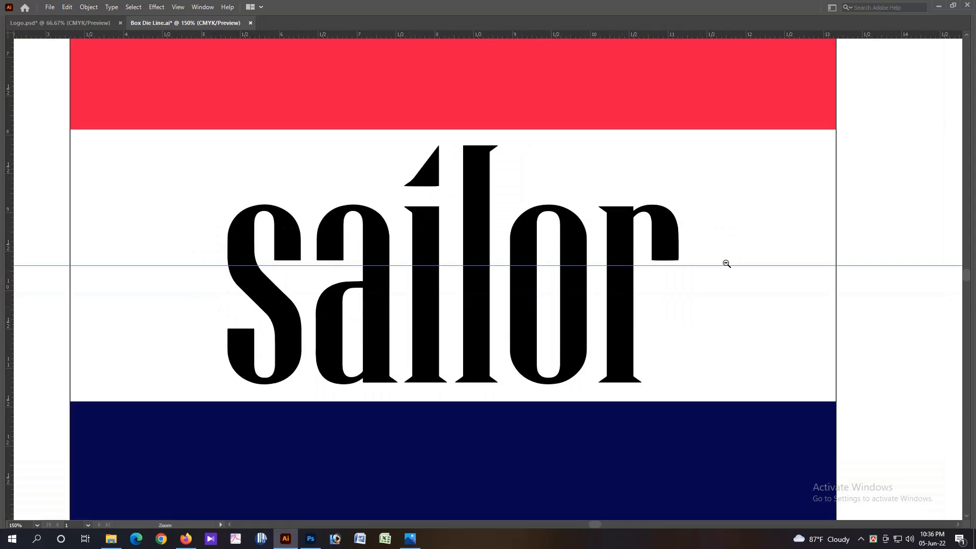
click(836, 218)
drag(11, 253, 453, 267)
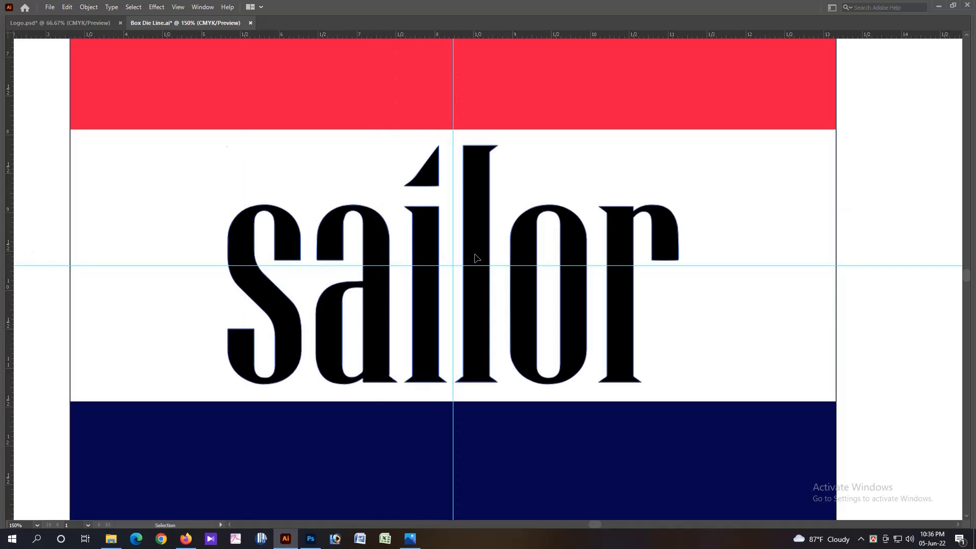
- Move the sailor lettering so that its center sits on the intersection of the two guides
click(475, 259)
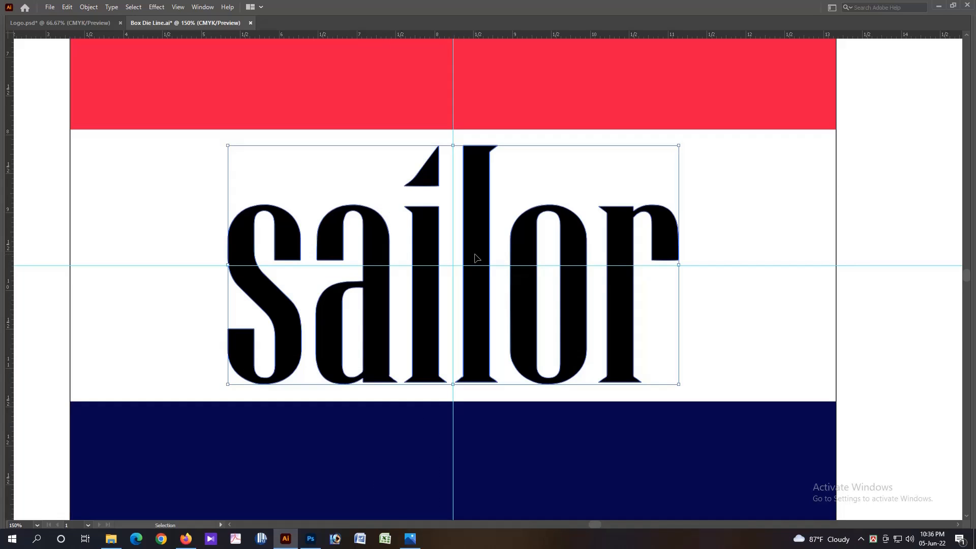
scroll(667, 268, up, 4)
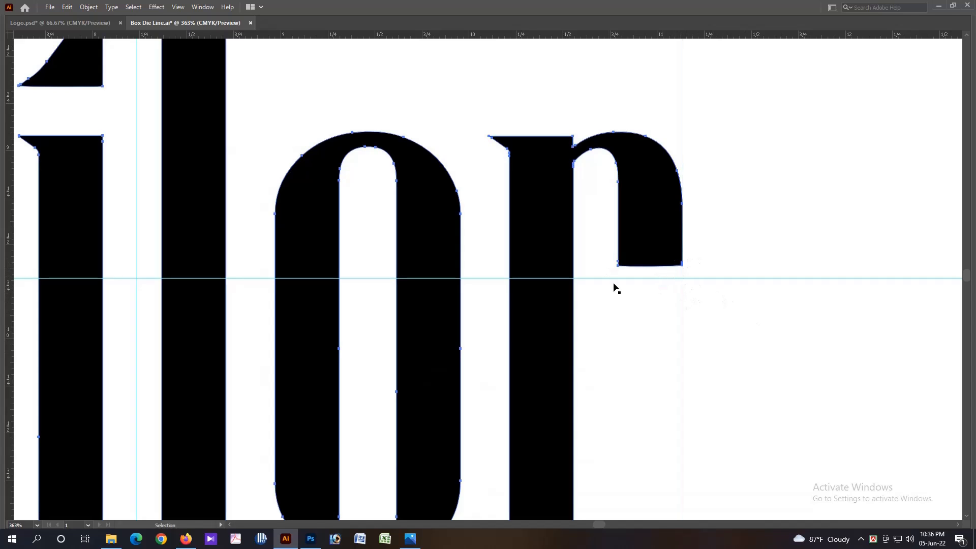
drag(654, 229, 653, 236)
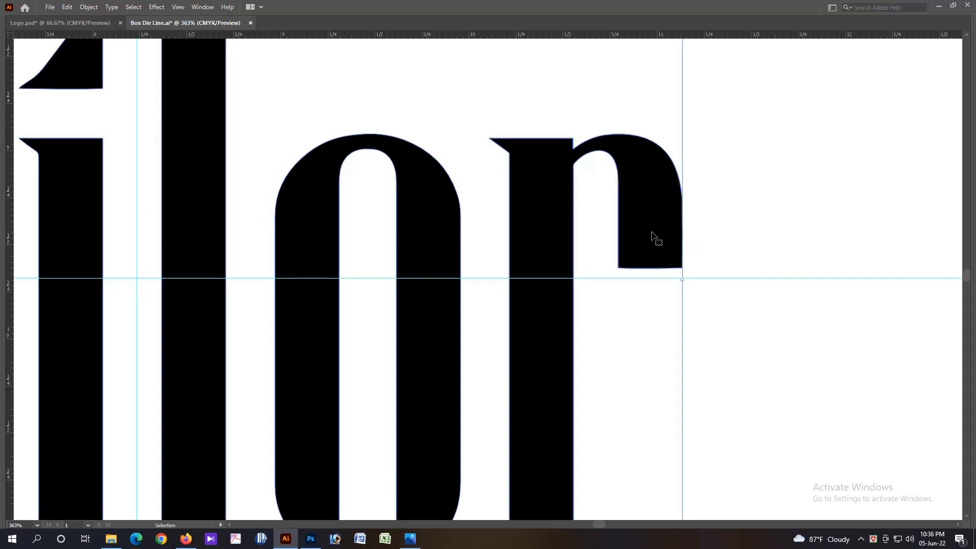
scroll(636, 264, up, 4)
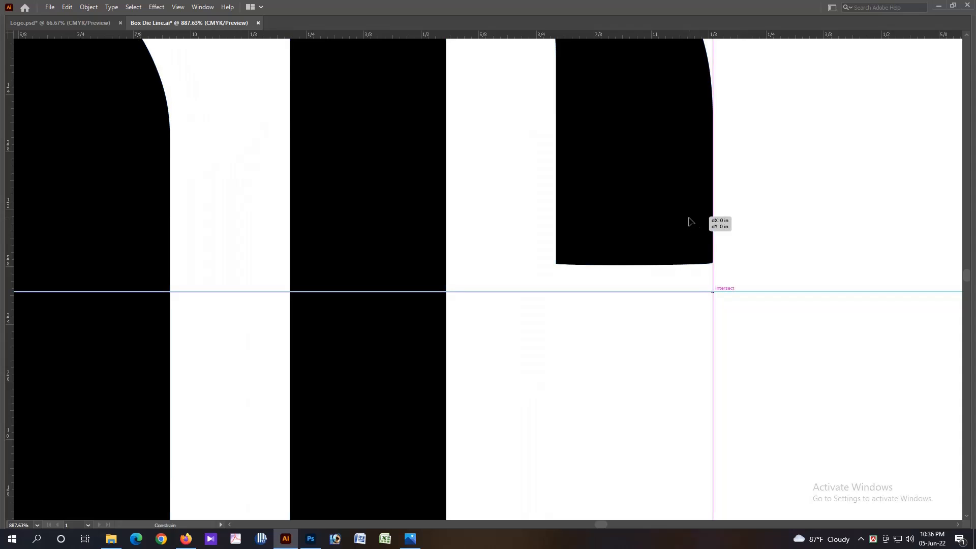
scroll(514, 273, down, 5)
scroll(513, 273, down, 1)
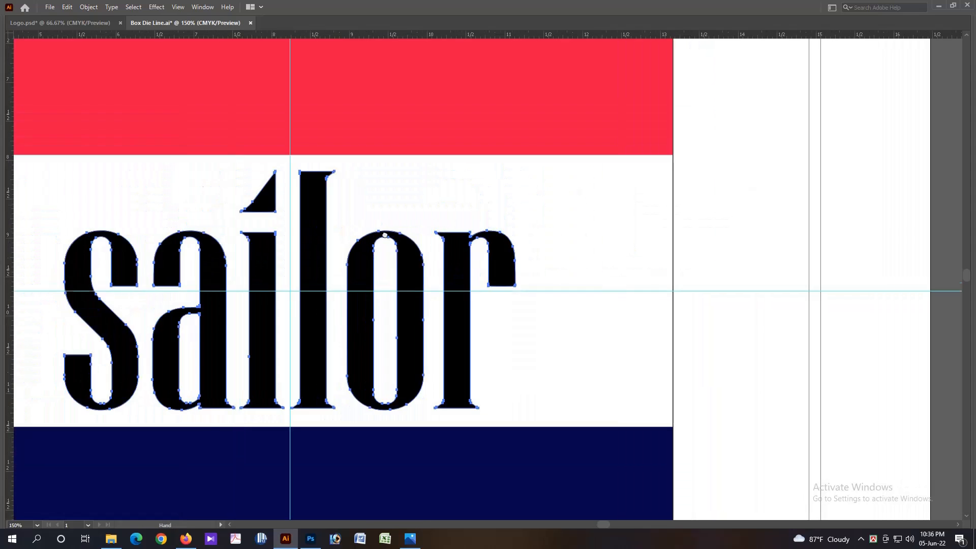
scroll(507, 236, up, 4)
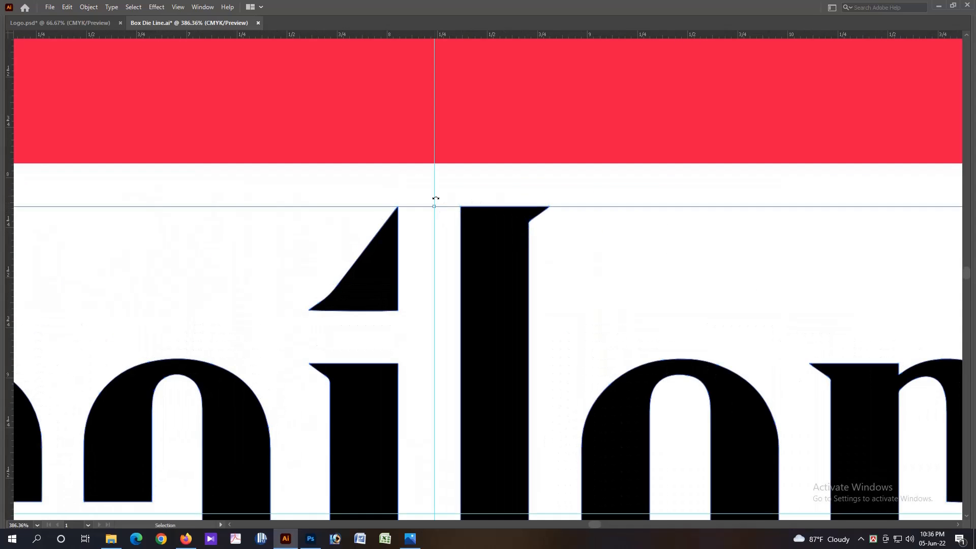
scroll(457, 233, down, 4)
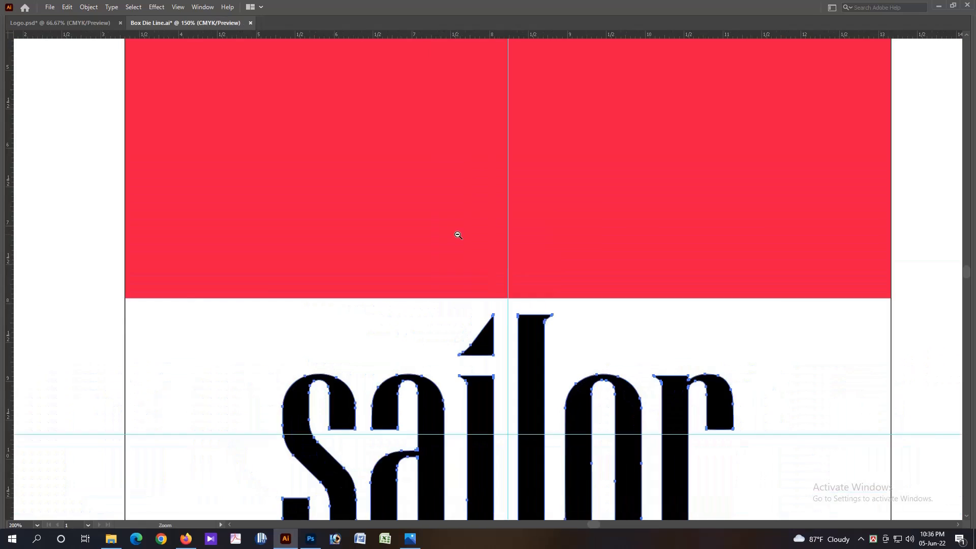
scroll(478, 306, down, 2)
- Deselect the sailor lettering and remove both center guides
click(759, 351)
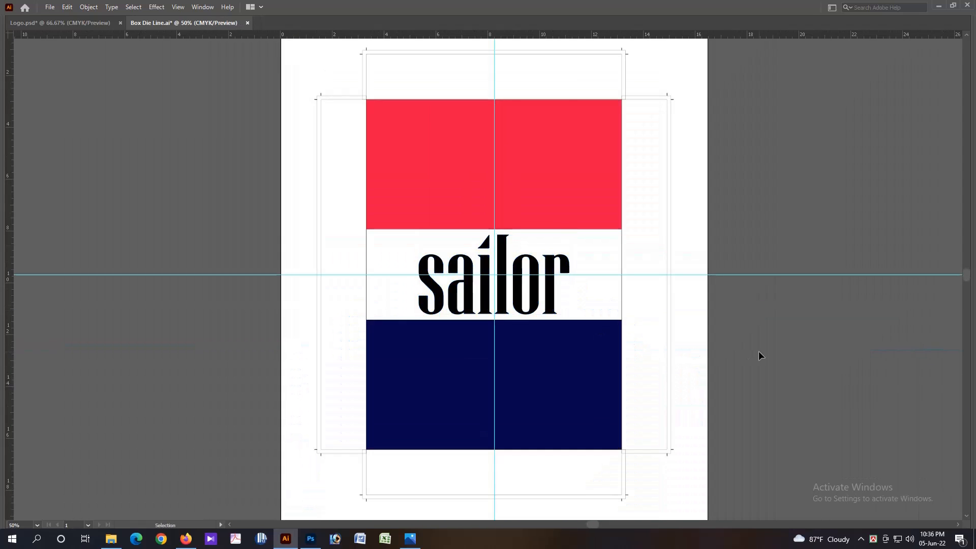
scroll(661, 402, down, 3)
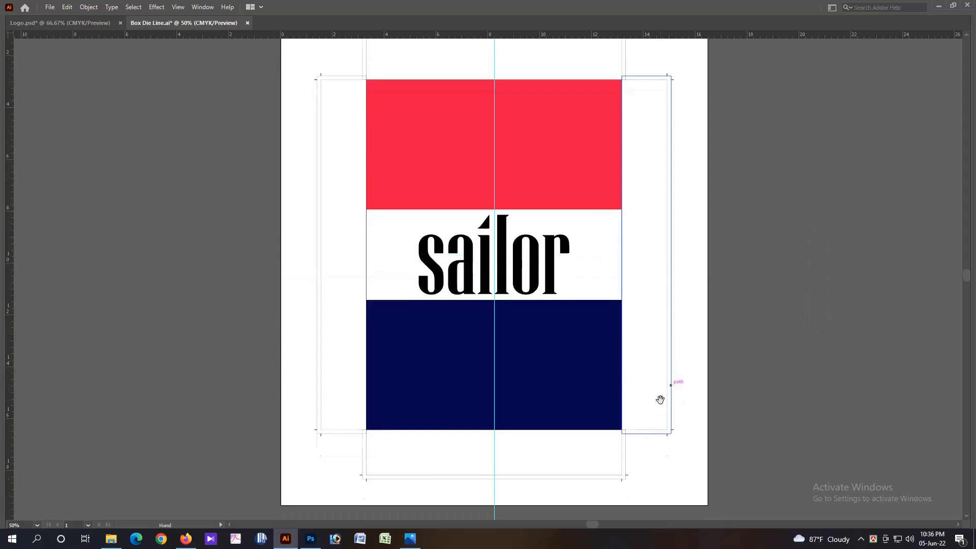
scroll(575, 405, up, 3)
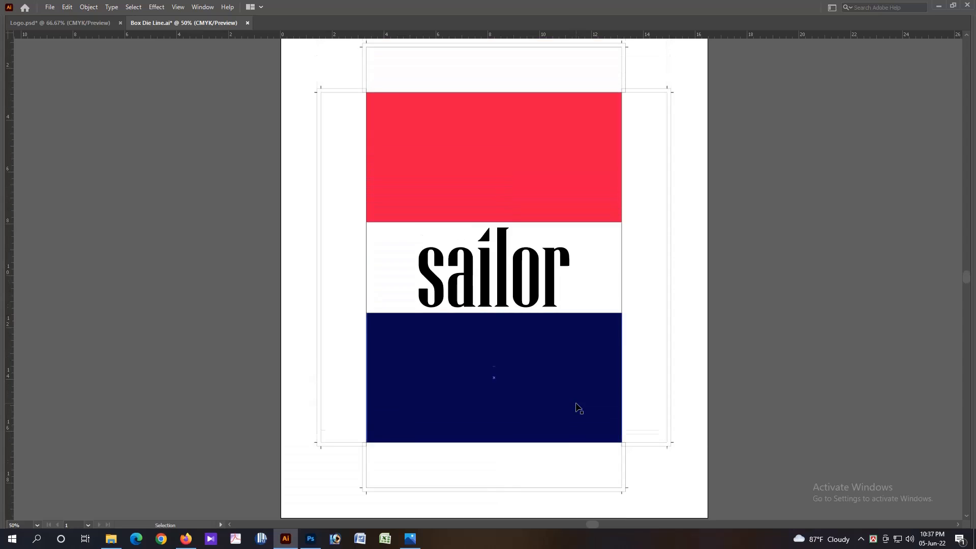
- Scale the sailor lettering uniformly to 80%, deselect it and fit the artboard in the window
click(551, 316)
key(s)
key(Return)
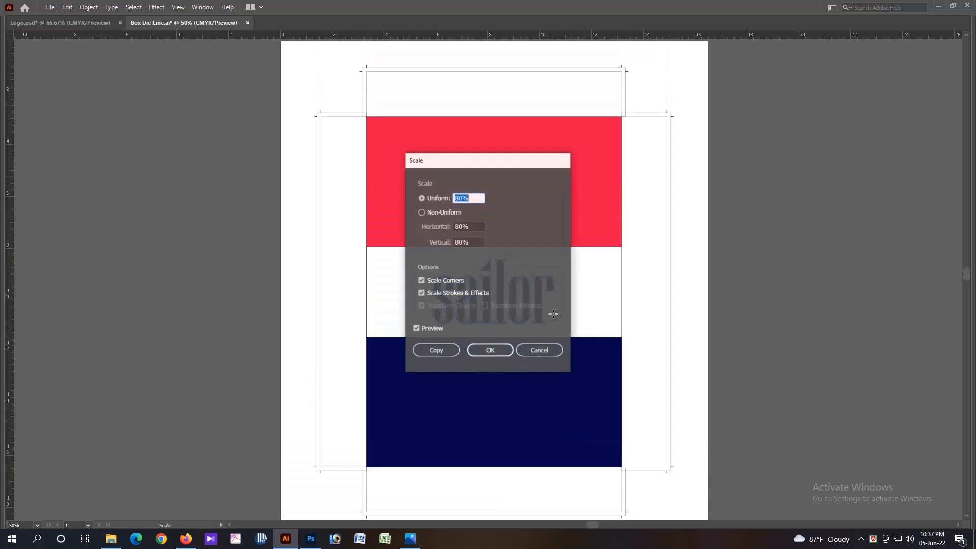
key(Return)
key(v)
click(739, 291)
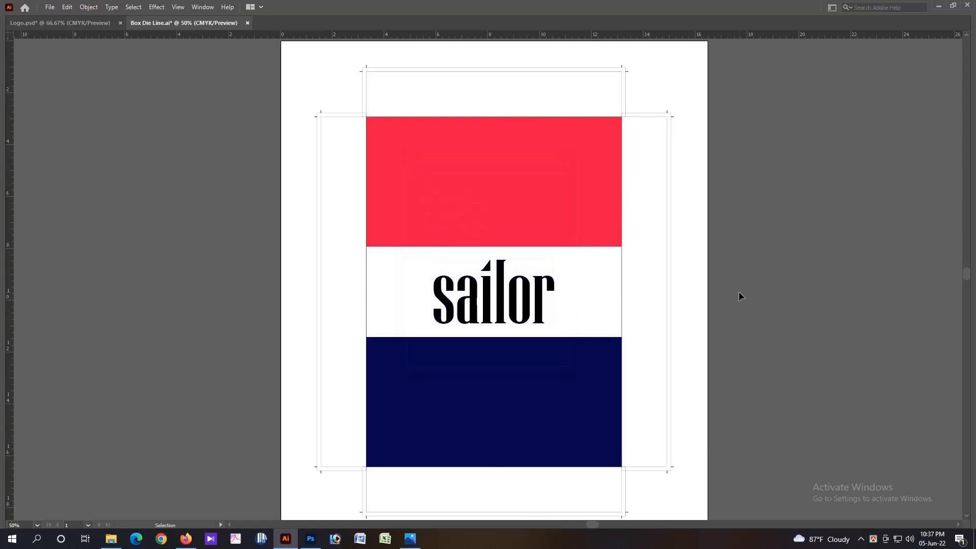
key(ctrl+0)
- Duplicate the navy rectangle in place and set the copy's height to 0.3 in, keeping its top edge in place
click(528, 343)
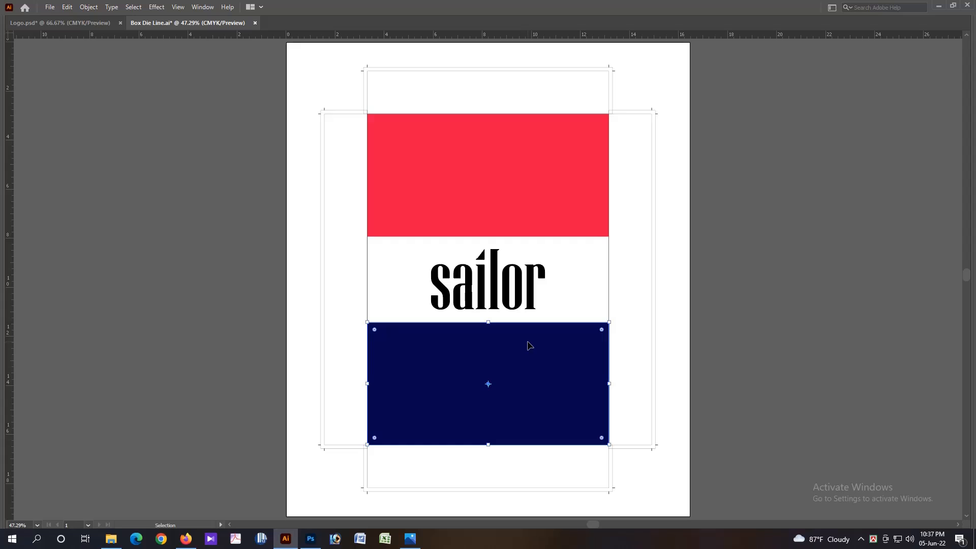
key(s)
key(Tab)
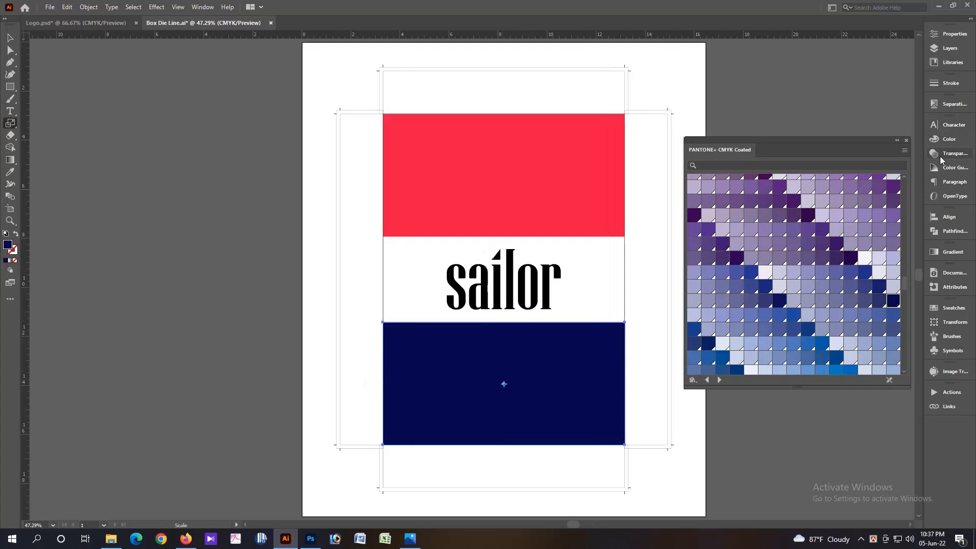
click(941, 155)
click(939, 156)
click(940, 322)
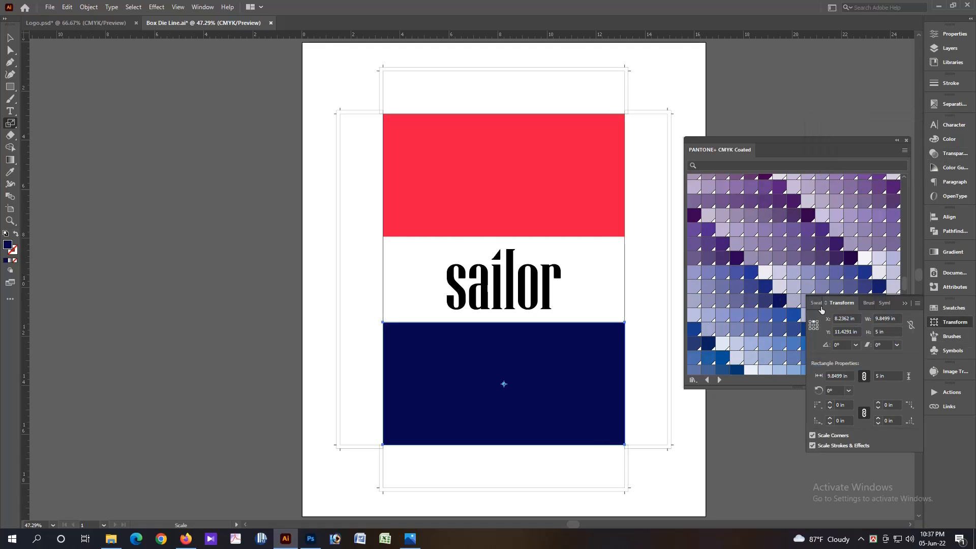
click(889, 330)
text(0.3)
key(Return)
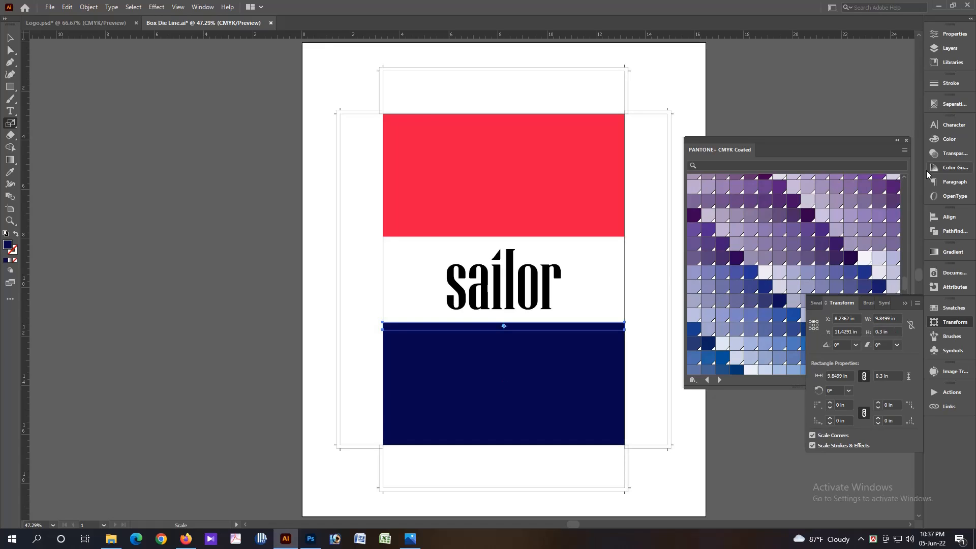
- Set the tint of the thin navy strip's Pantone fill to 60%
click(947, 153)
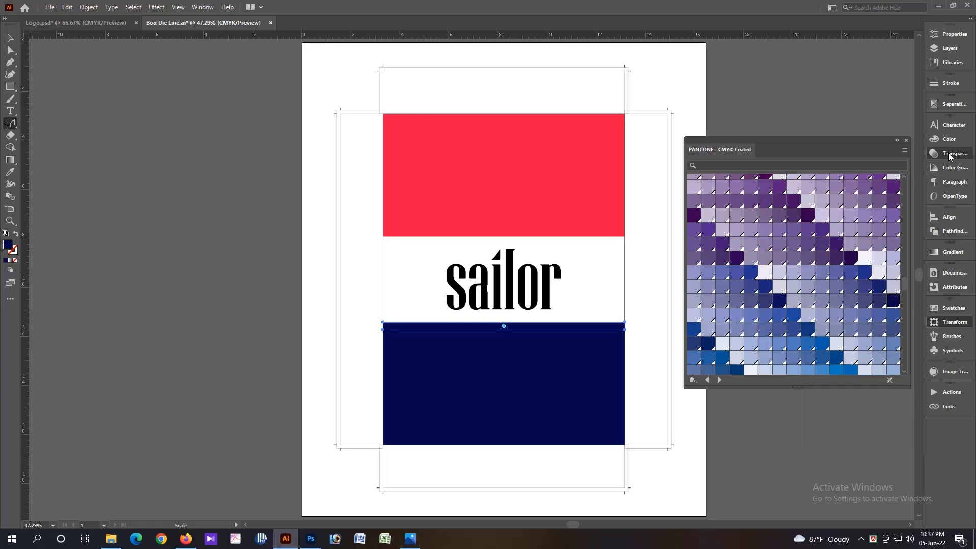
click(945, 141)
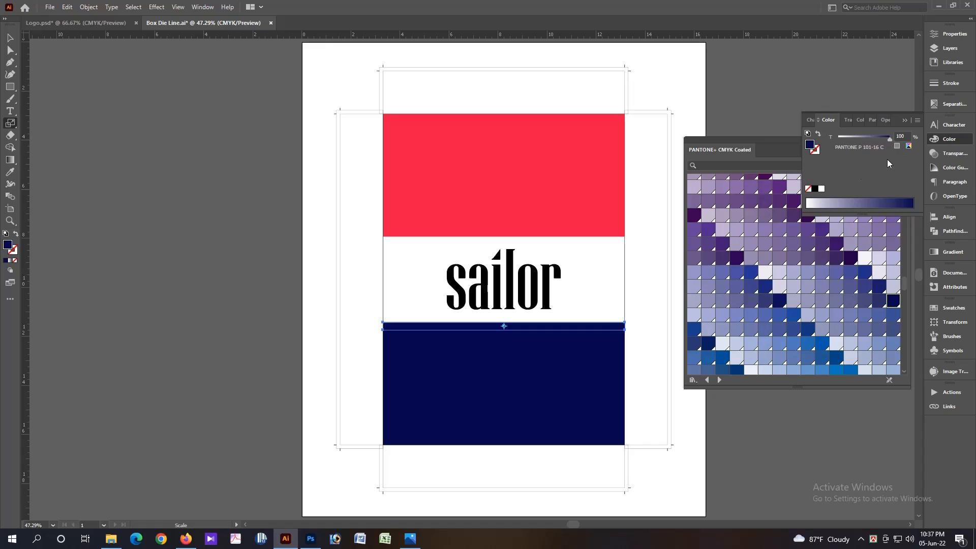
mouse_move(882, 141)
mouse_down()
mouse_move(869, 148)
mouse_move(864, 139)
mouse_up()
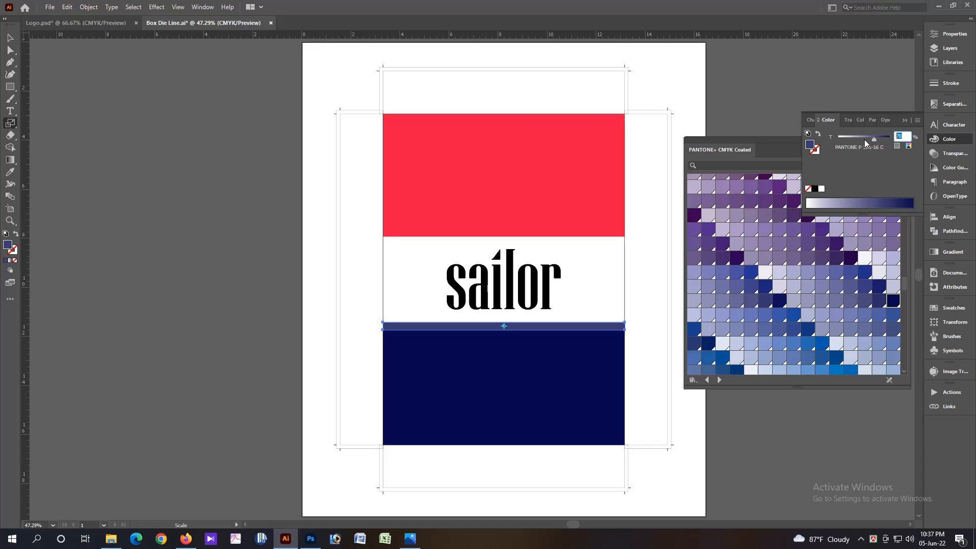
text(60)
key(Return)
key(Tab)
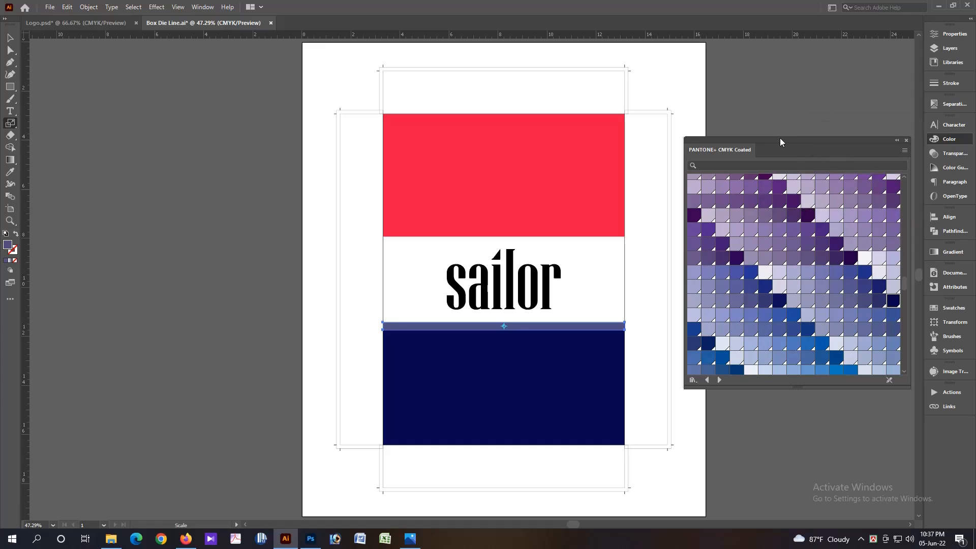
- Duplicate the tinted navy strip onto the red rectangle and align its lower edge with the rectangle's lower edge
ctrl+click(735, 124)
drag(596, 325, 584, 228)
drag(575, 233, 717, 282)
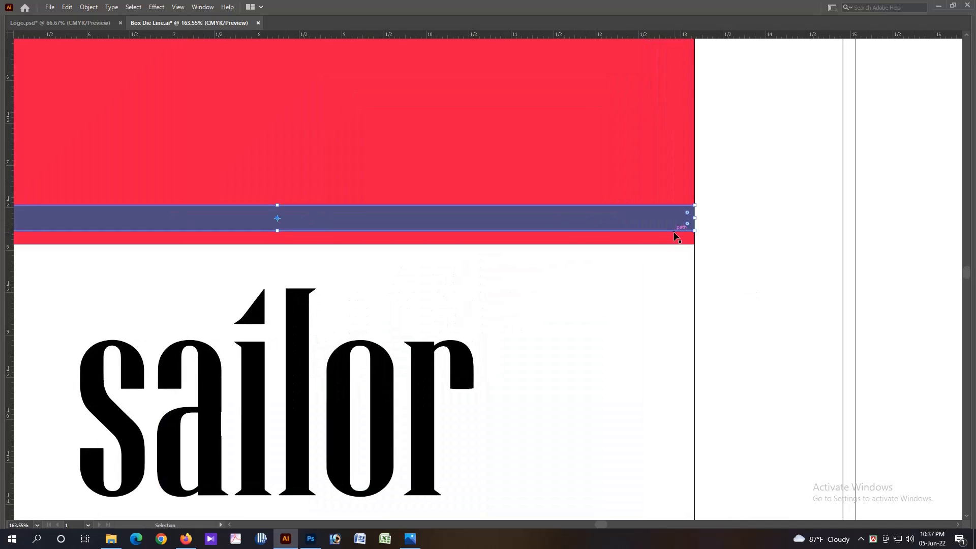
drag(675, 237, 674, 246)
key(ctrl+0)
key(Tab)
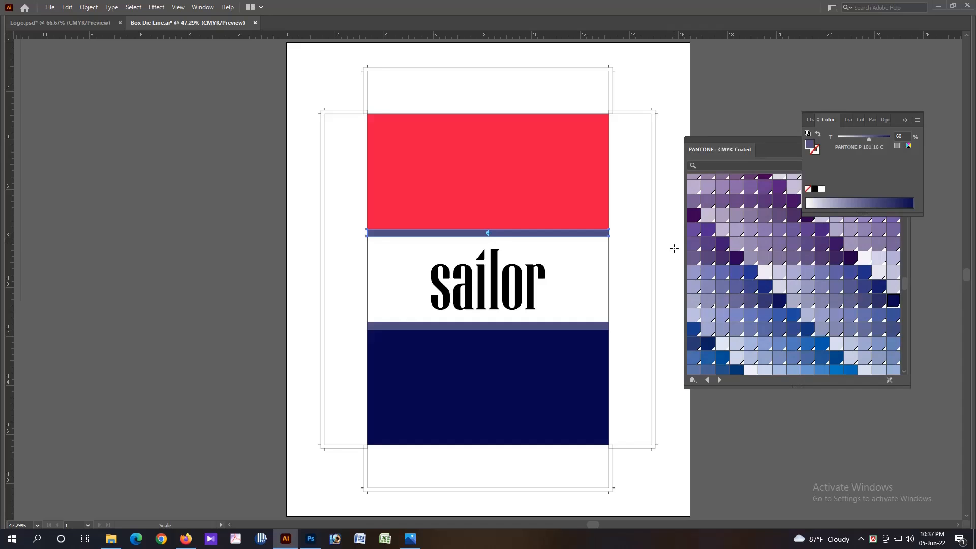
- Recolor the copied strip with the red rectangle's fill and set its tint to 65%
key(i)
click(577, 159)
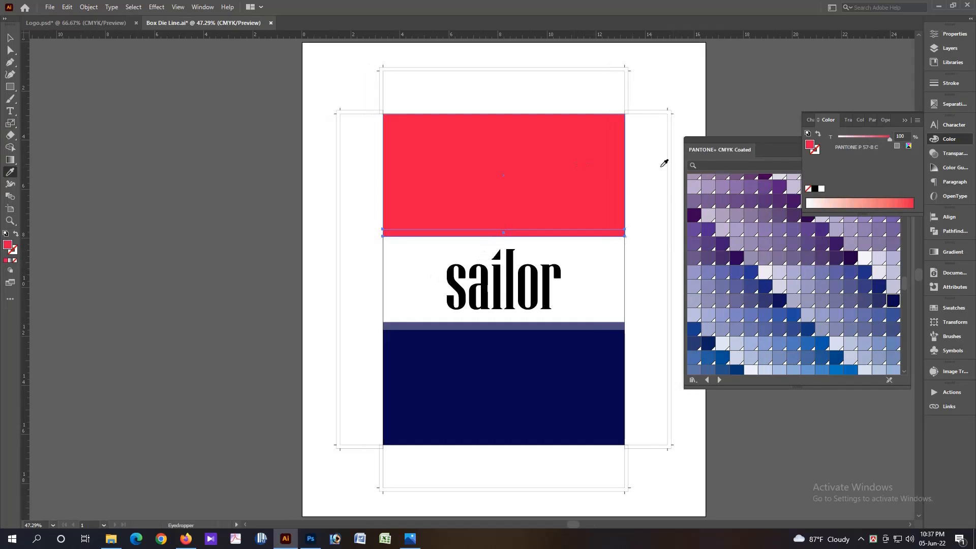
drag(908, 136, 853, 147)
text(65)
key(Return)
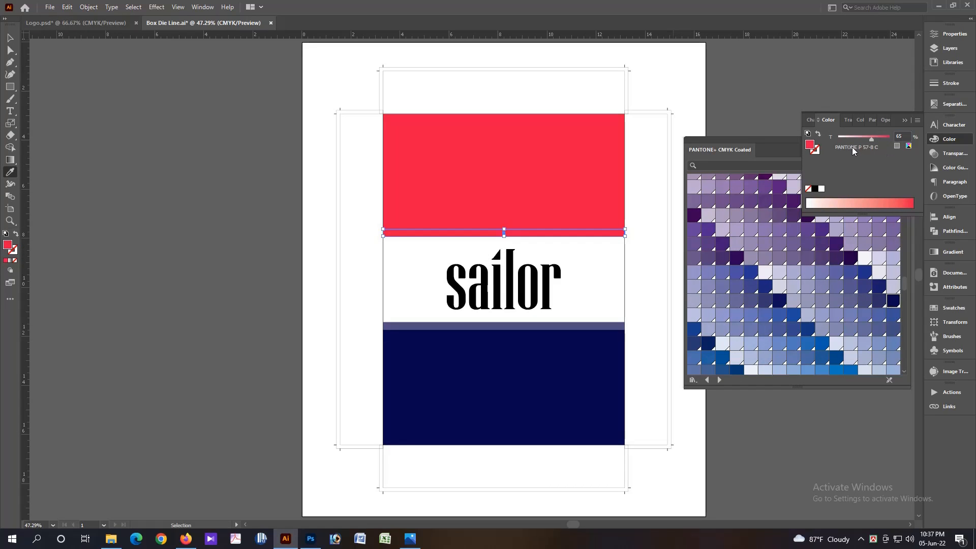
- Compare the tint values of the navy strip and the red strip, and deselect them
ctrl+click(607, 327)
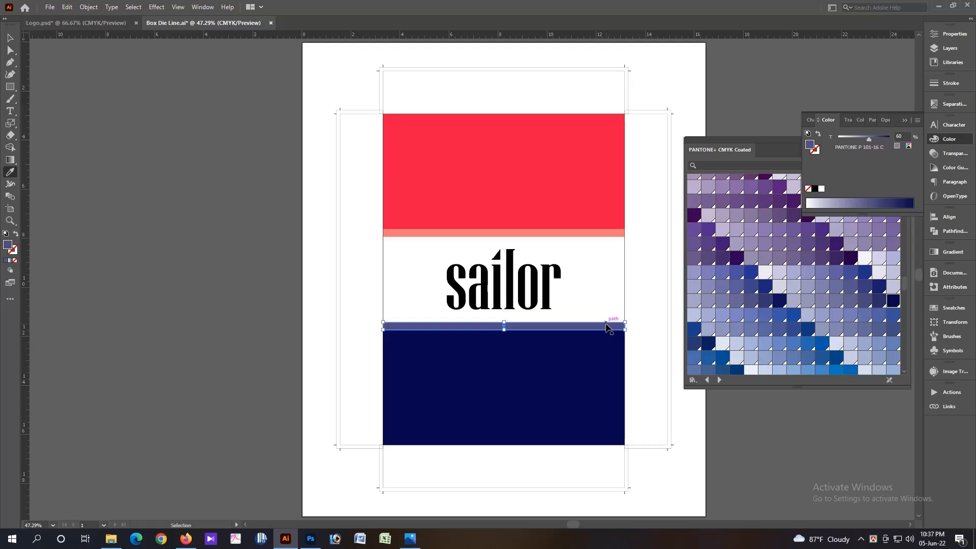
ctrl+click(564, 234)
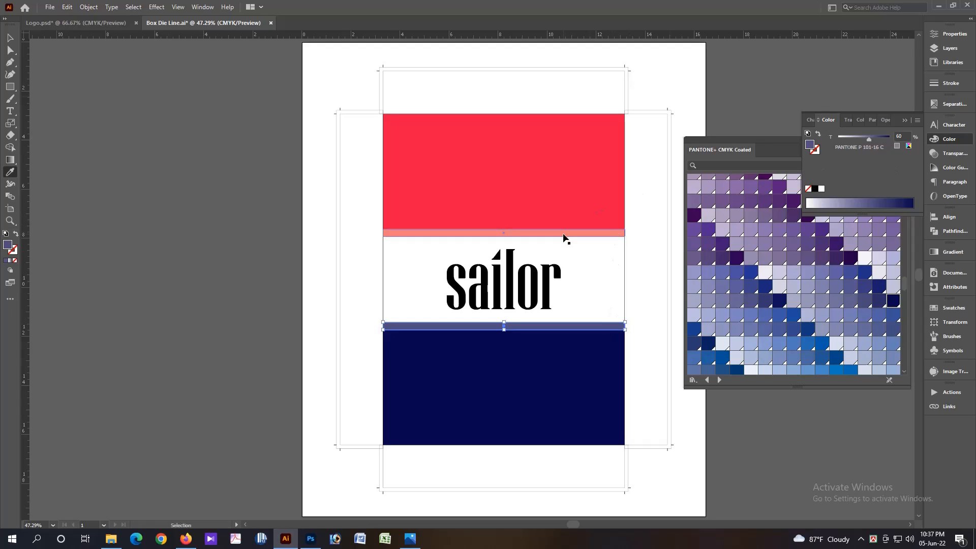
drag(910, 137, 870, 142)
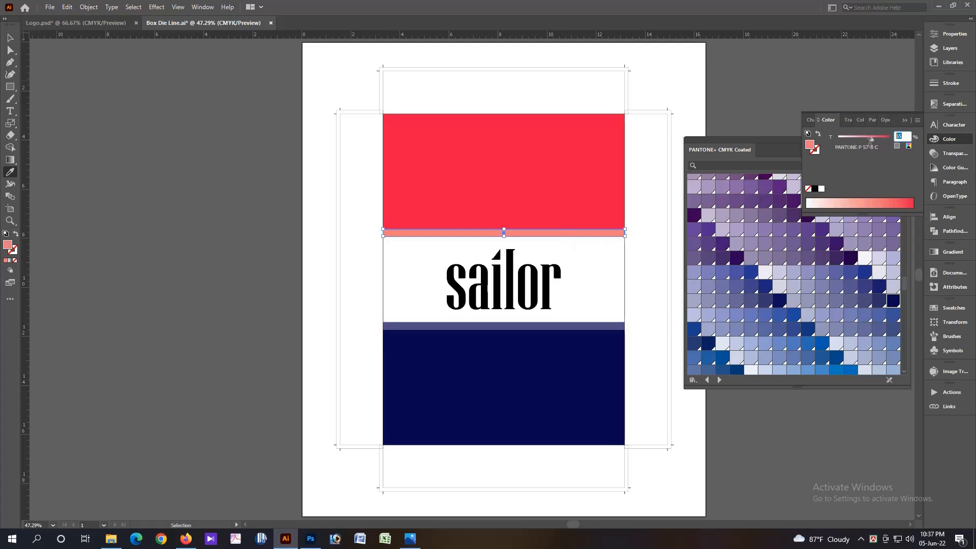
key(Tab)
click(589, 243)
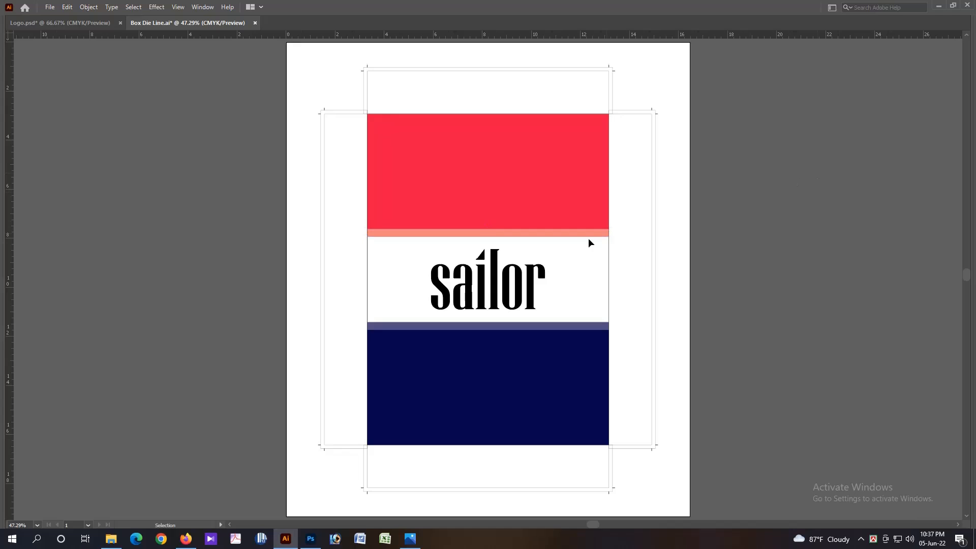
- Review the whole box layout and the sailor lettering between the two tinted strips
ctrl+alt+click(480, 271)
drag(480, 270, 636, 324)
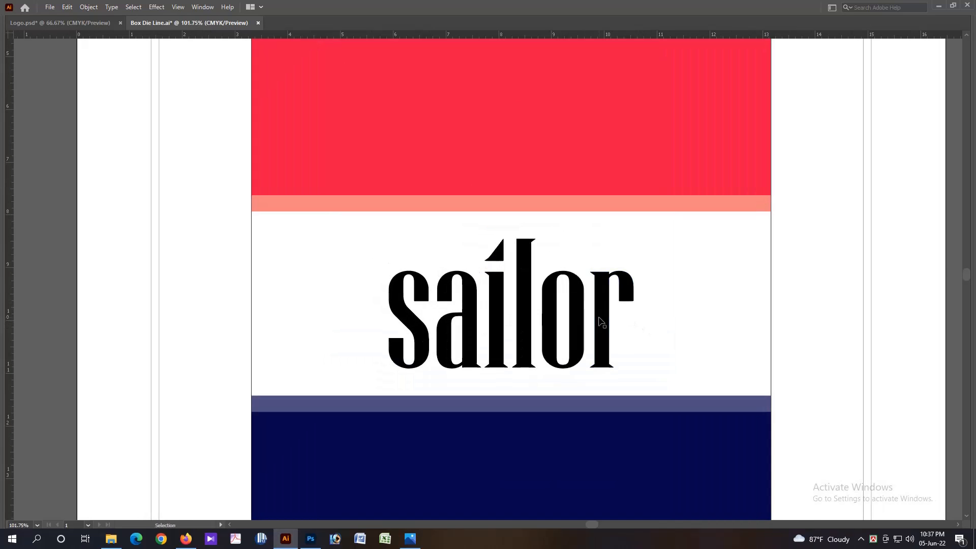
drag(609, 358, 565, 340)
key(ctrl+minus)
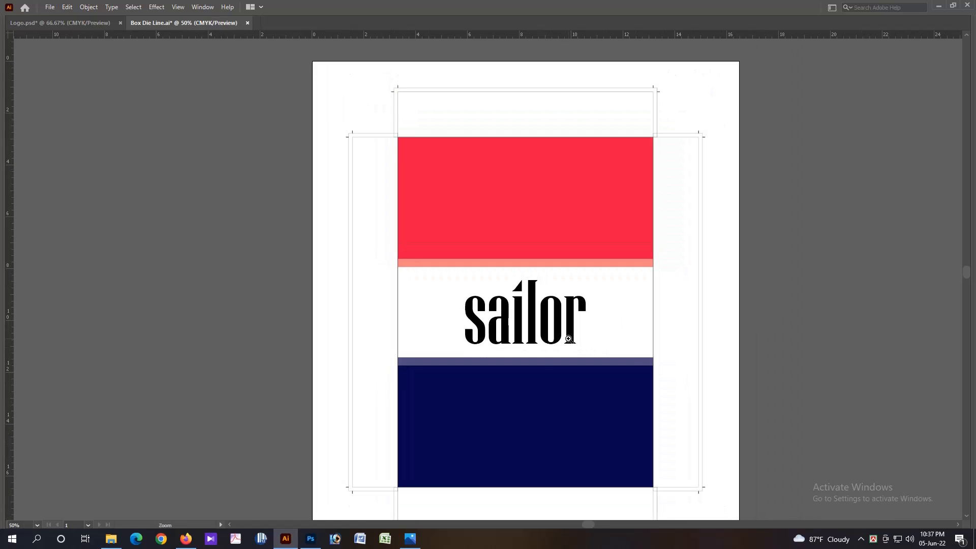
key(ctrl+minus)
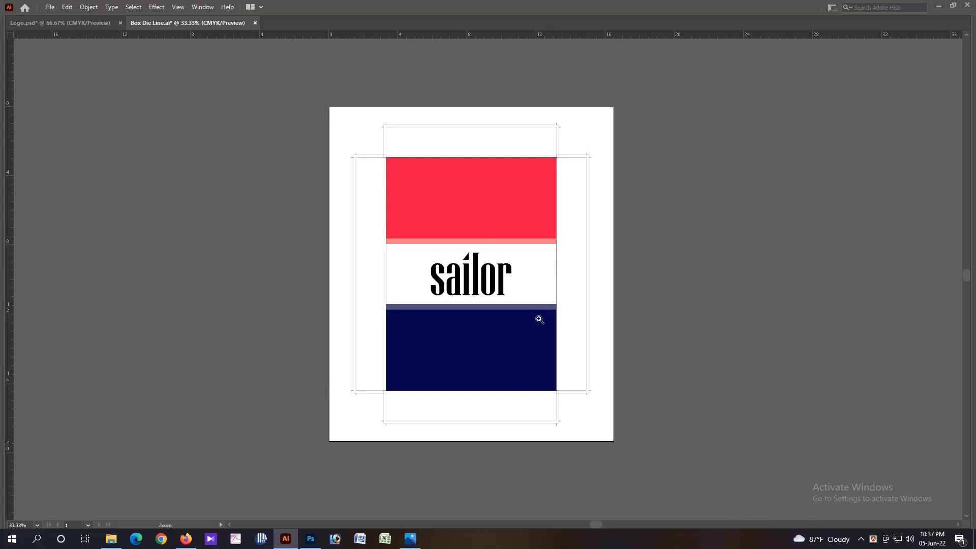
drag(447, 158, 514, 201)
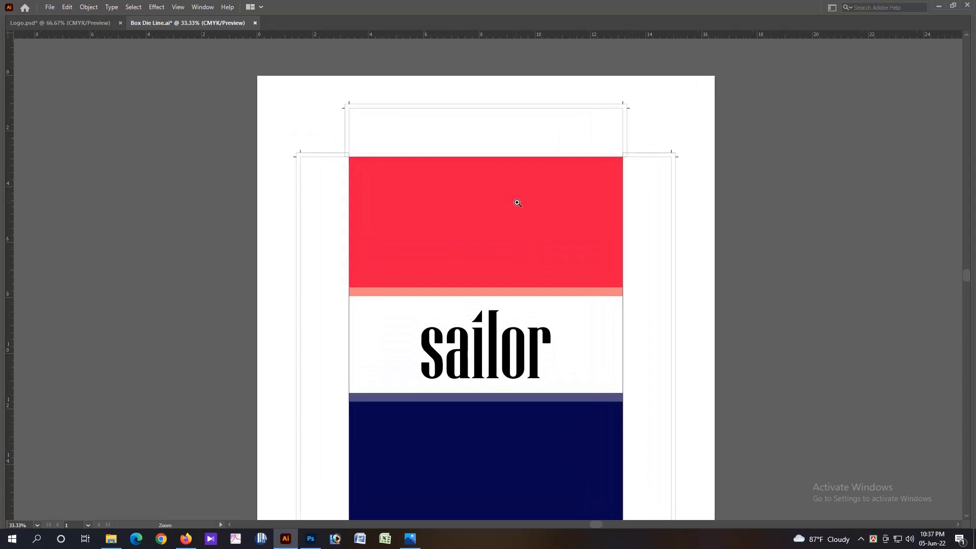
drag(563, 405, 575, 327)
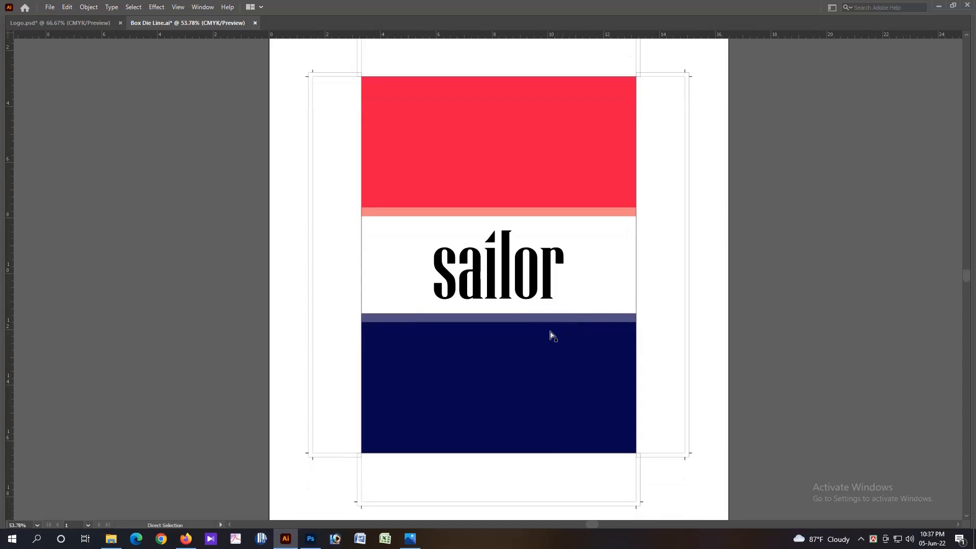
drag(486, 287, 579, 348)
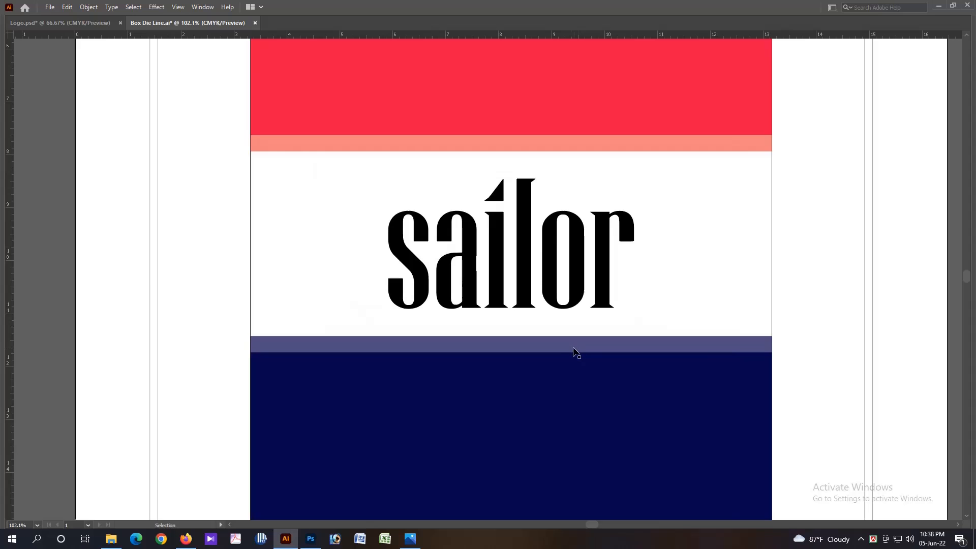
- Add the text "Exclusive Socks For Men" just below the sailor lettering
scroll(463, 325, up, 3)
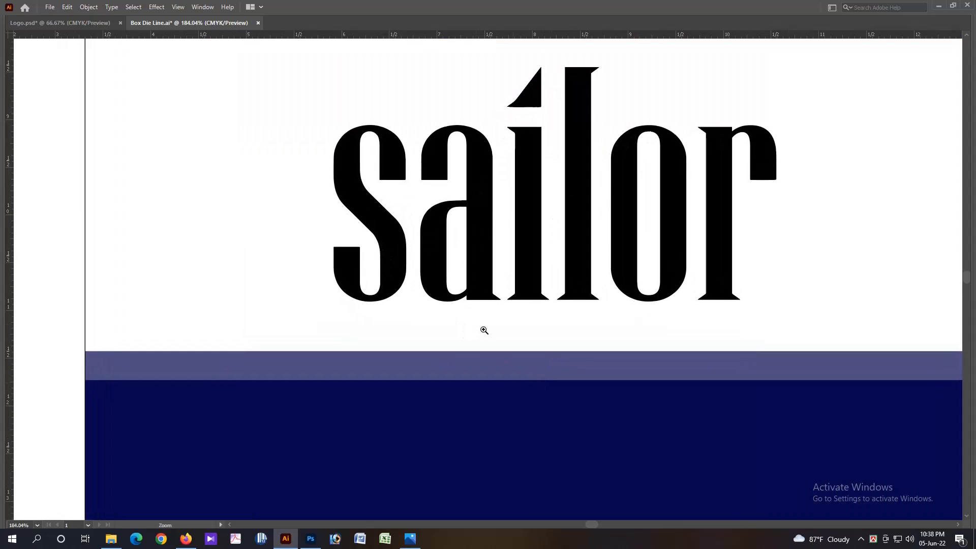
key(t)
click(467, 337)
text(Exclusive Socks)
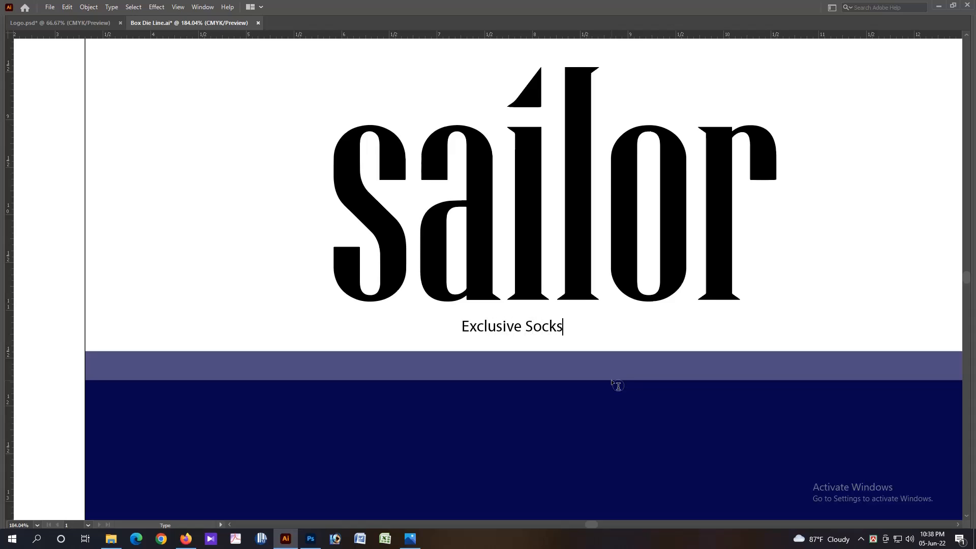
text( For Men)
key(Escape)
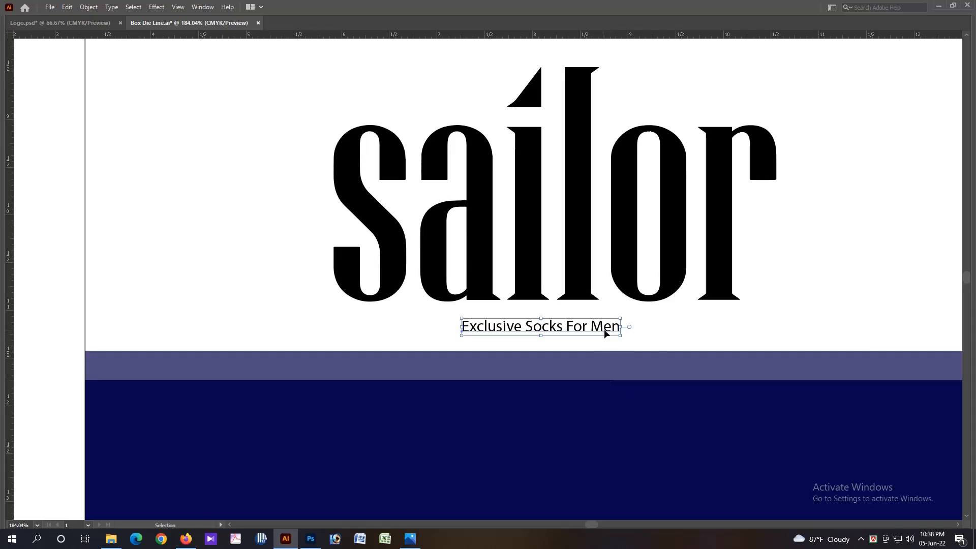
- Change the tagline's font to Acumin Variable Concept in the Condensed Light style
key(ctrl+t)
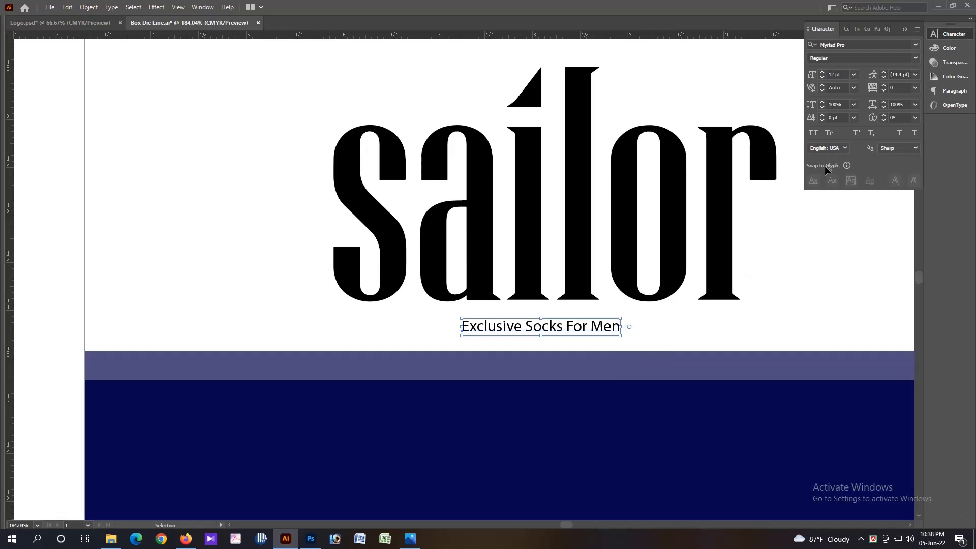
click(877, 45)
text(ar)
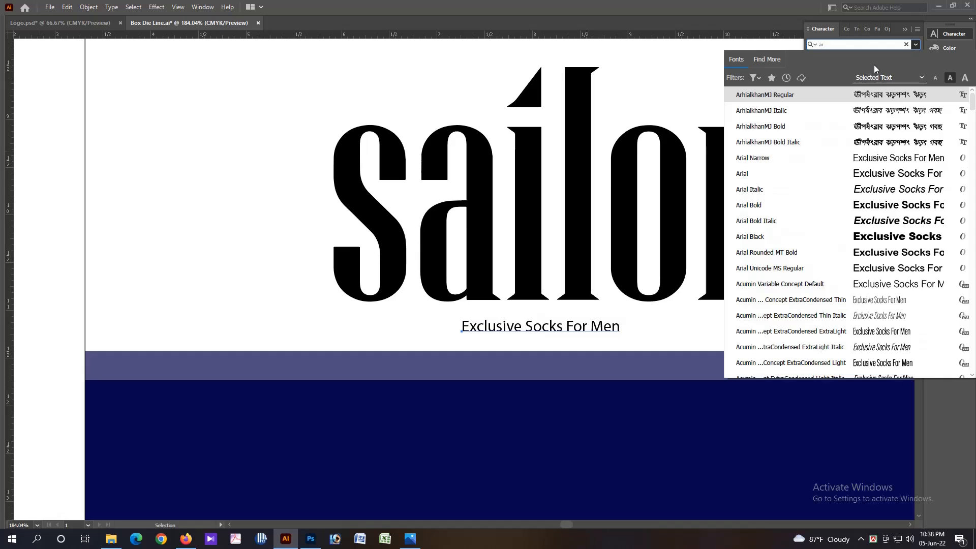
text(i)
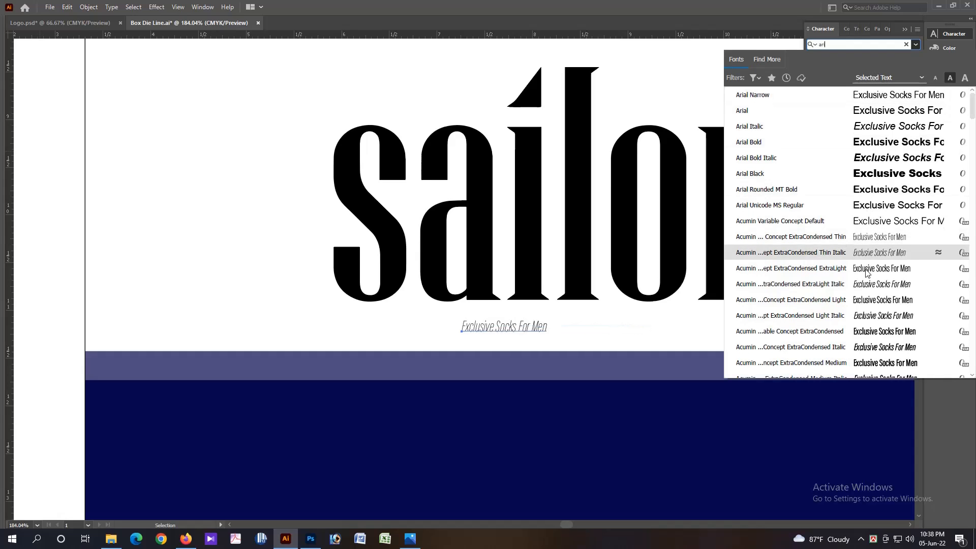
scroll(861, 305, down, 3)
scroll(862, 305, down, 1)
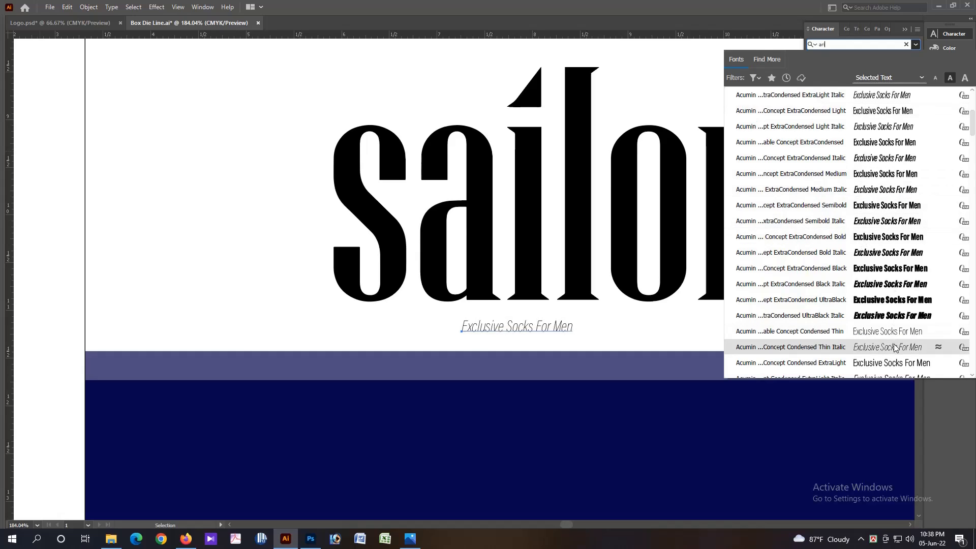
scroll(897, 280, down, 2)
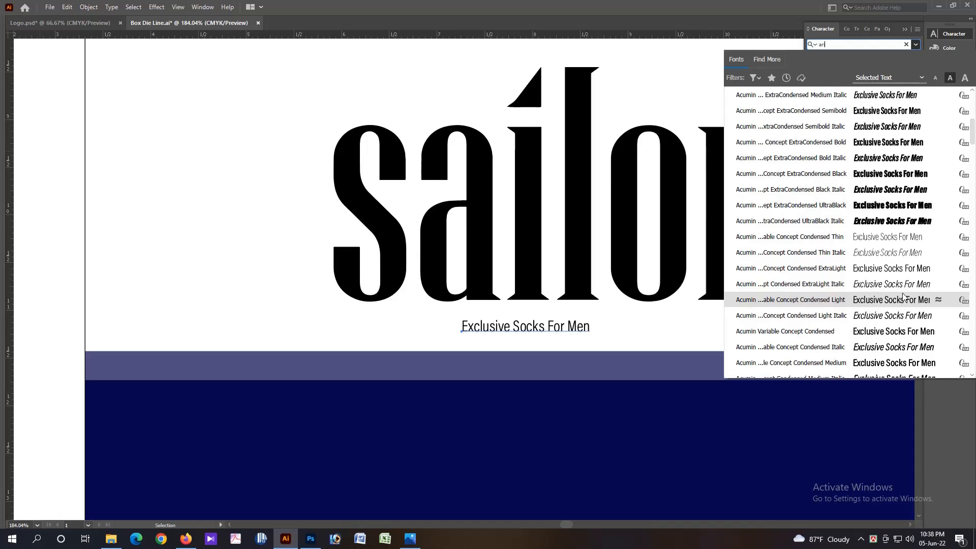
click(902, 296)
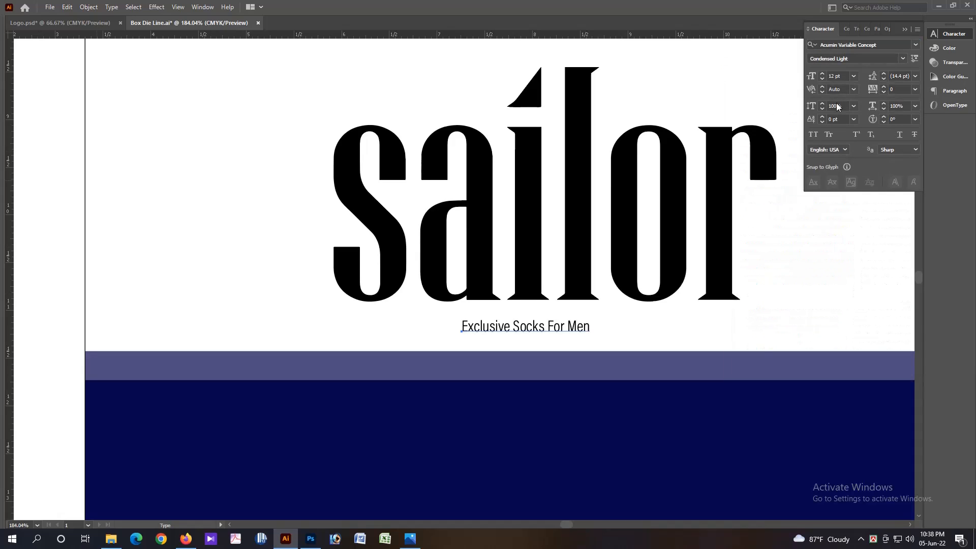
- Set the tagline's font size to 16 pt and its tracking to 200
key(ctrl+shift+period)
key(ctrl+shift+period)
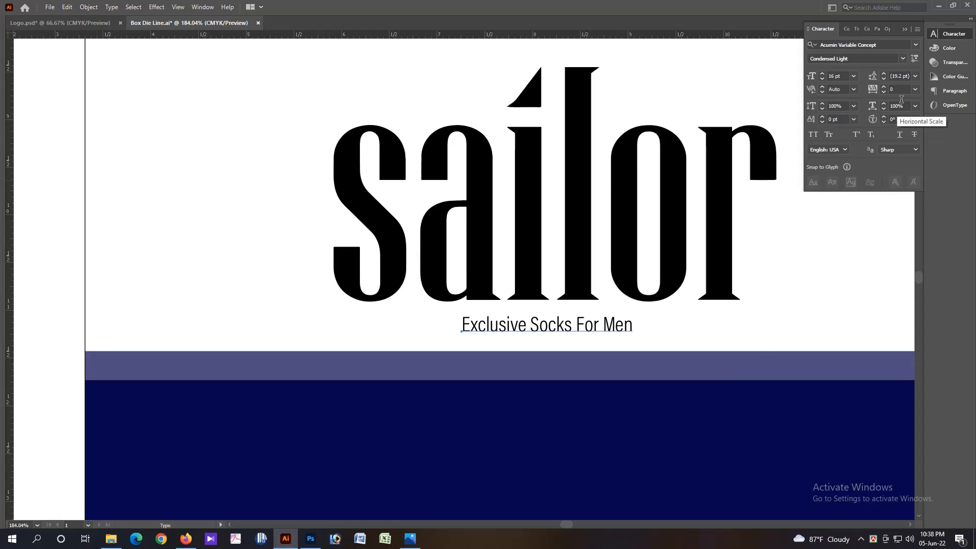
click(872, 89)
text(200)
key(Return)
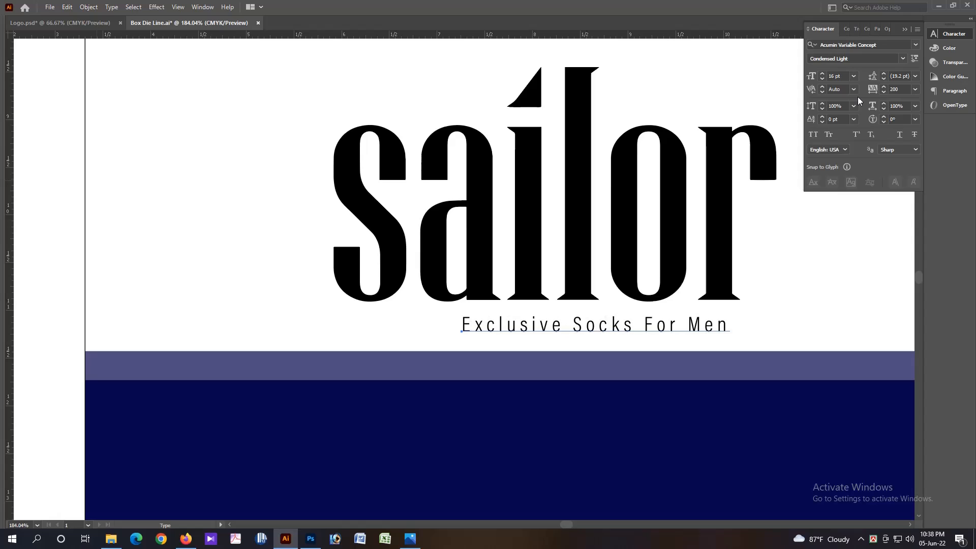
key(Escape)
click(656, 330)
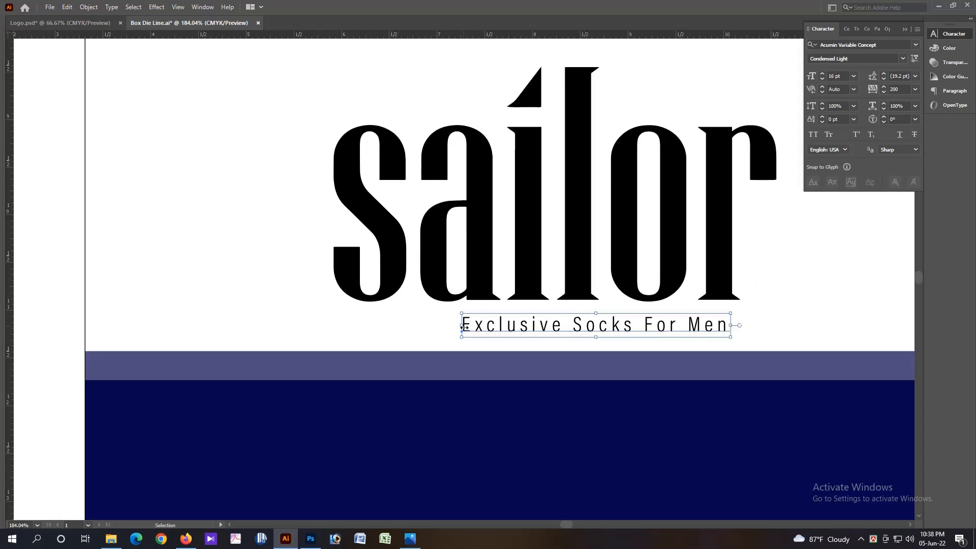
- Enlarge the tagline proportionally to about 21.4 pt, keeping its right edge in place, and deselect it
drag(461, 325, 370, 325)
key(z)
key(ctrl+minus)
key(ctrl+minus)
key(ctrl+minus)
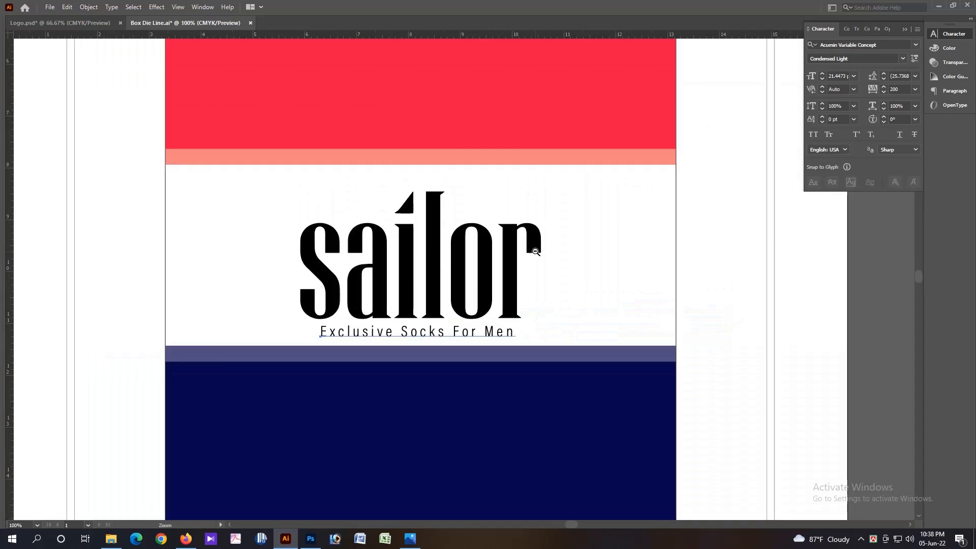
click(741, 331)
- Change the tagline's font style to SemiCondensed Light
key(ctrl+minus)
drag(484, 237, 608, 298)
drag(456, 345, 535, 367)
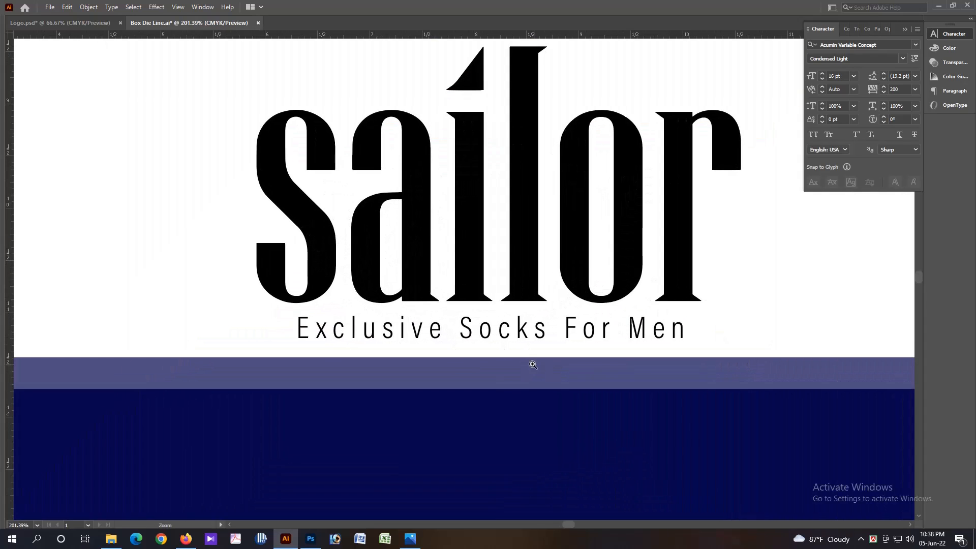
click(572, 335)
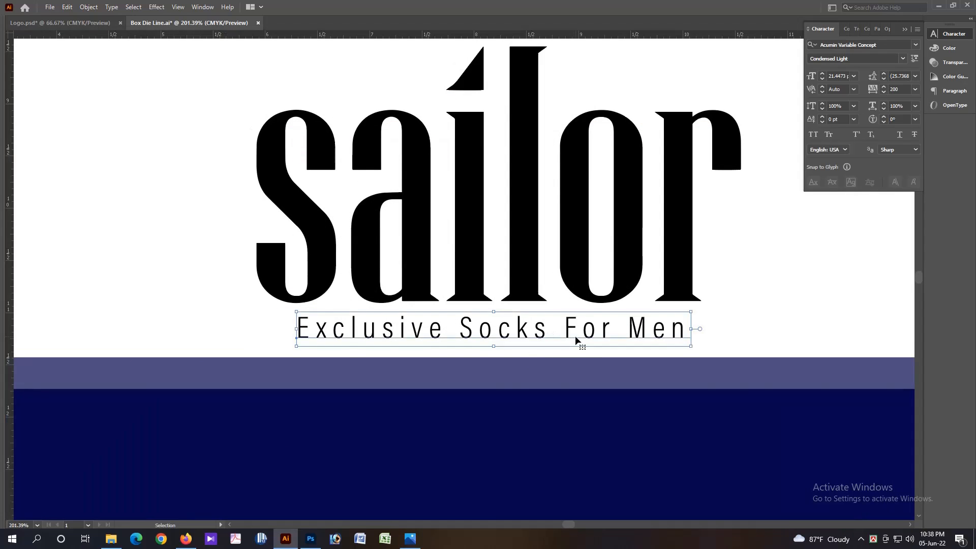
click(948, 33)
click(903, 59)
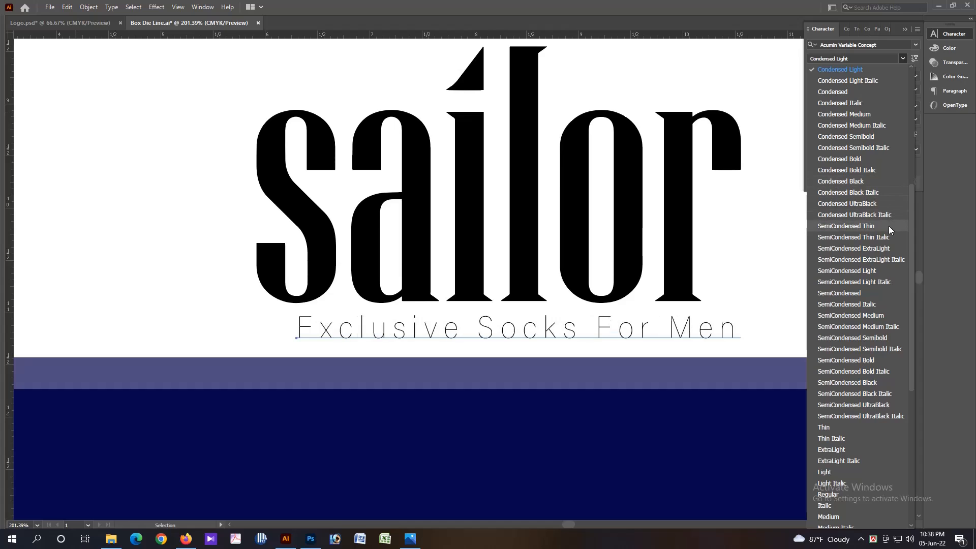
click(882, 273)
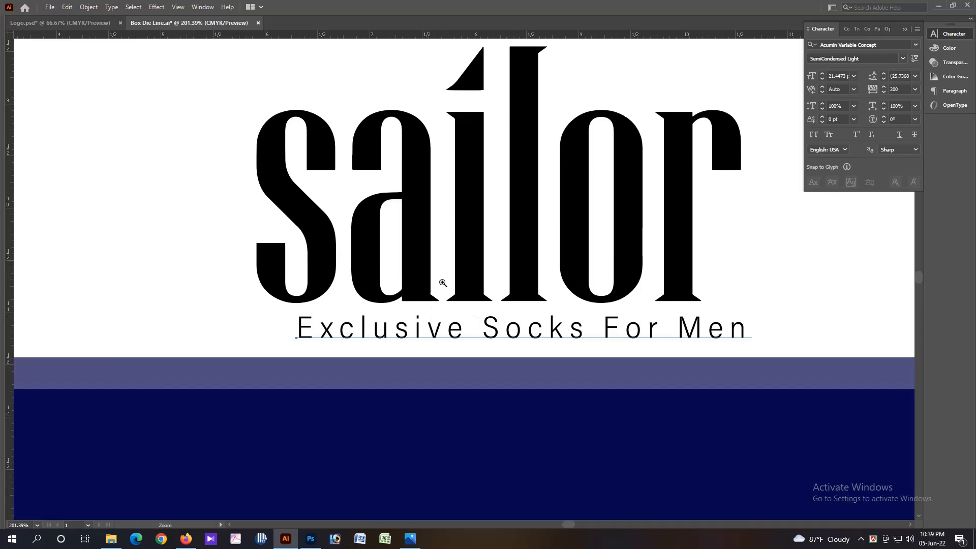
- Move the tagline slightly left so it sits beneath the Sailor logo, and deselect it
key(ctrl+minus)
key(ctrl+minus)
key(ctrl+minus)
key(ctrl+minus)
key(v)
drag(547, 300, 536, 298)
key(ctrl+shift+a)
key(z)
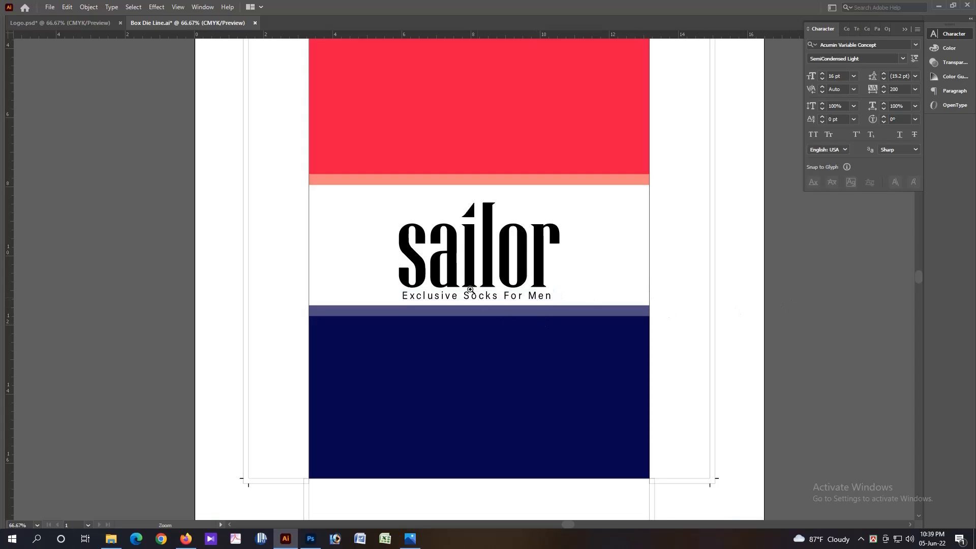
- Place two vertical guides, one at the logo's left edge and one at the foot of the letter r
drag(455, 287, 548, 322)
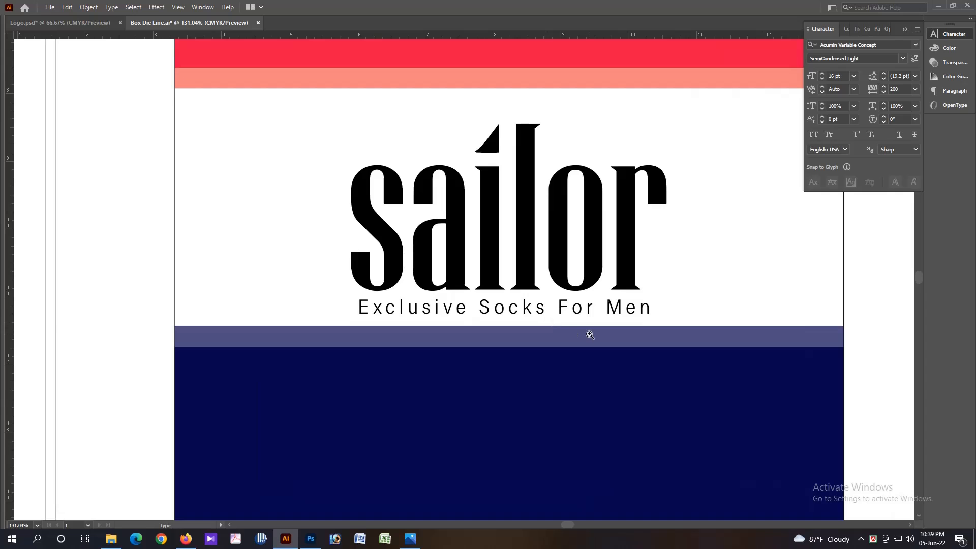
ctrl+click(531, 255)
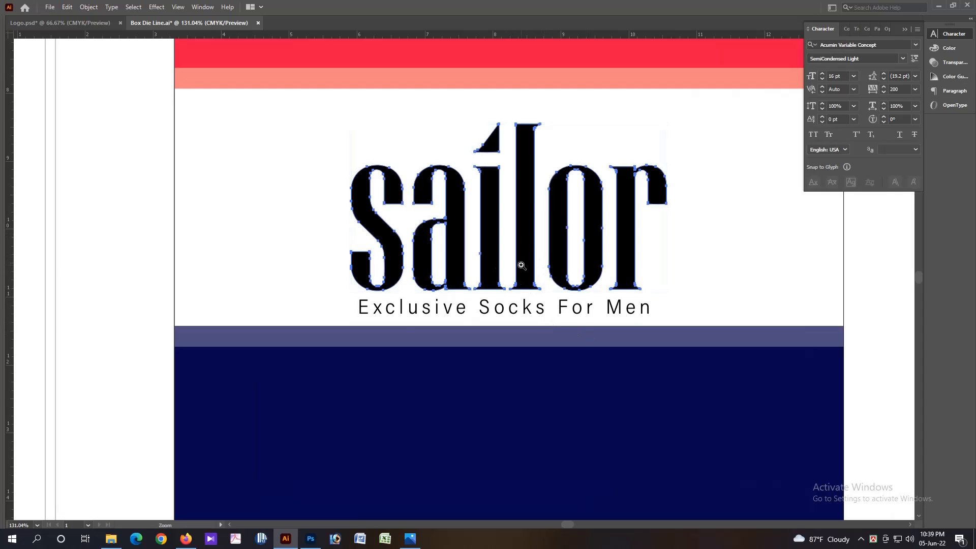
drag(521, 265, 549, 291)
key(v)
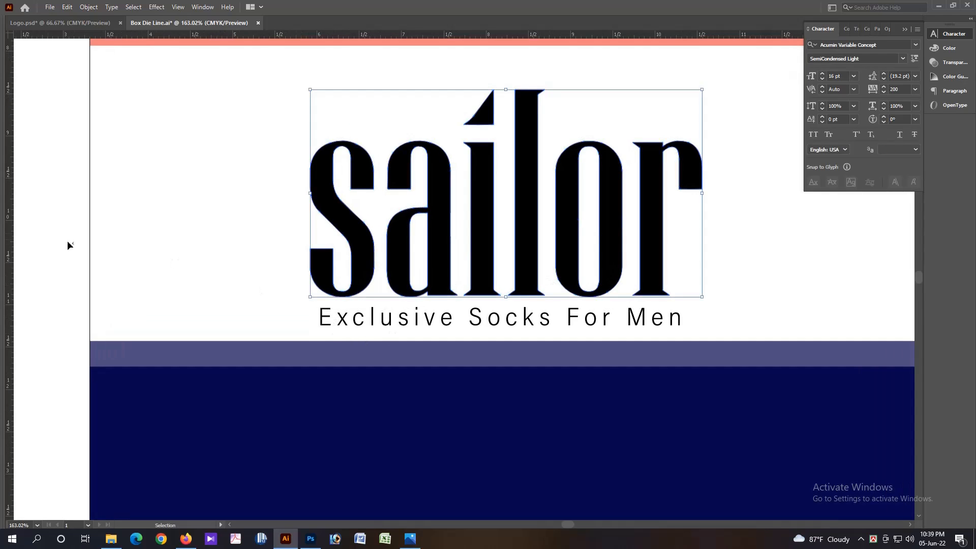
drag(9, 230, 310, 252)
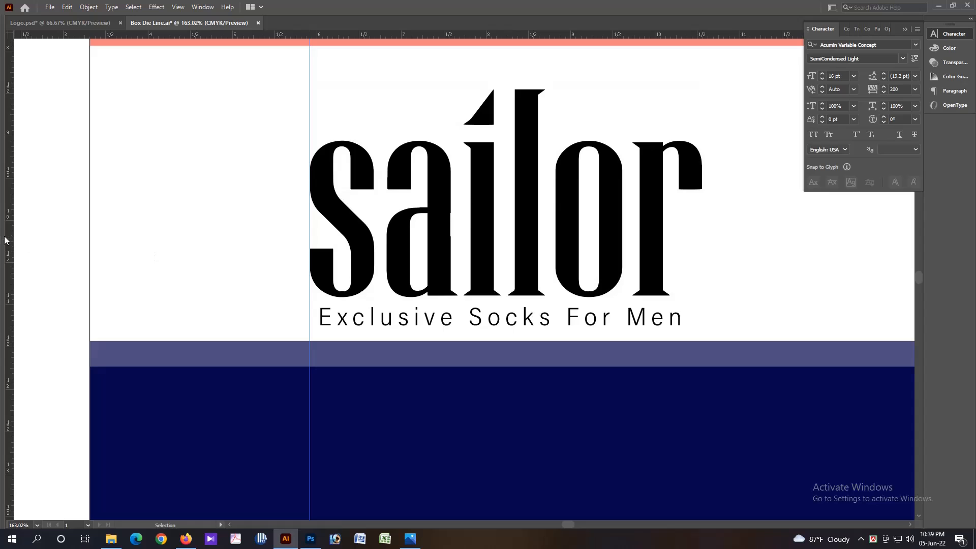
drag(5, 240, 664, 289)
drag(664, 292, 663, 292)
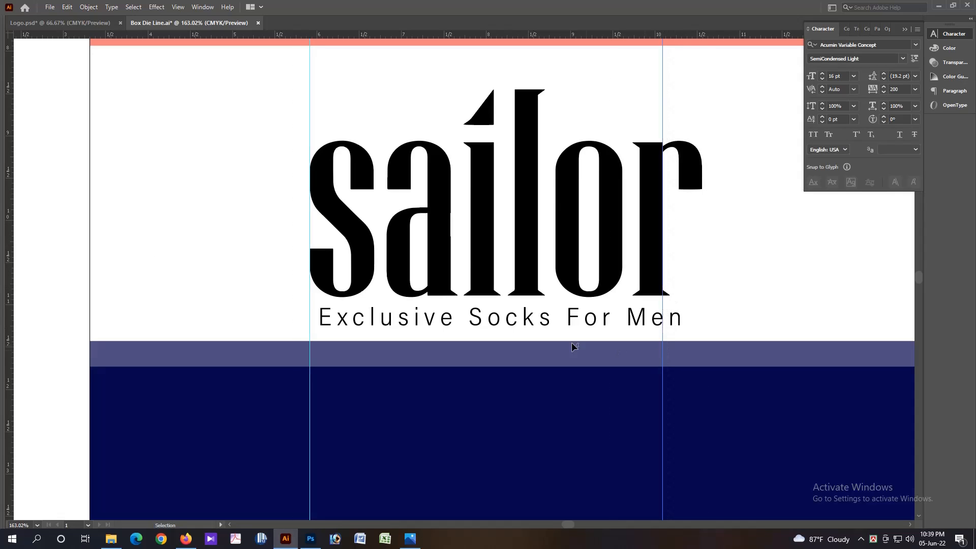
- Shrink the tagline proportionally to about 20.7 pt from its right end so it ends at the right guide
drag(480, 325, 744, 316)
click(751, 320)
key(z)
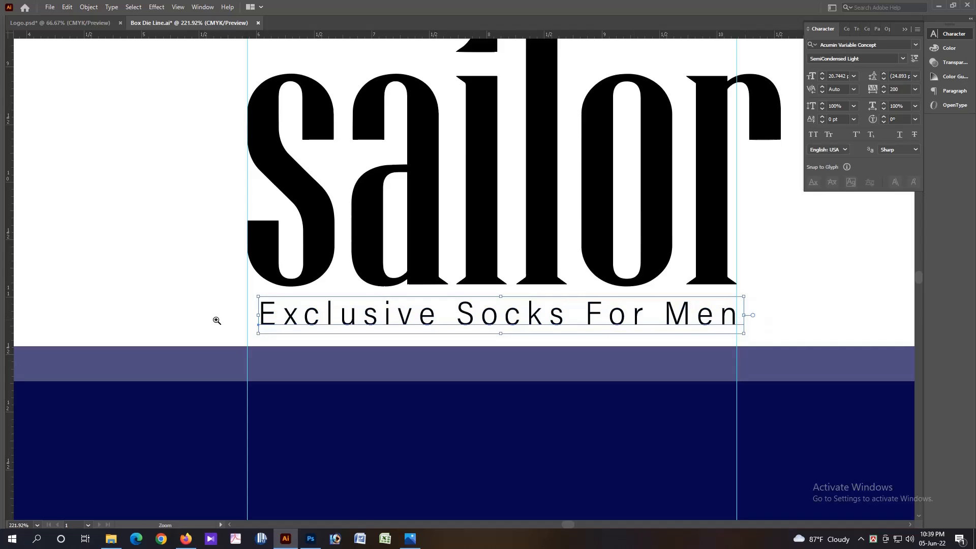
- Enlarge the tagline proportionally to about 21.4 pt so it spans the distance between the two guides, and deselect it
drag(216, 321, 290, 326)
key(z)
alt+click(585, 318)
alt+click(583, 317)
alt+click(593, 325)
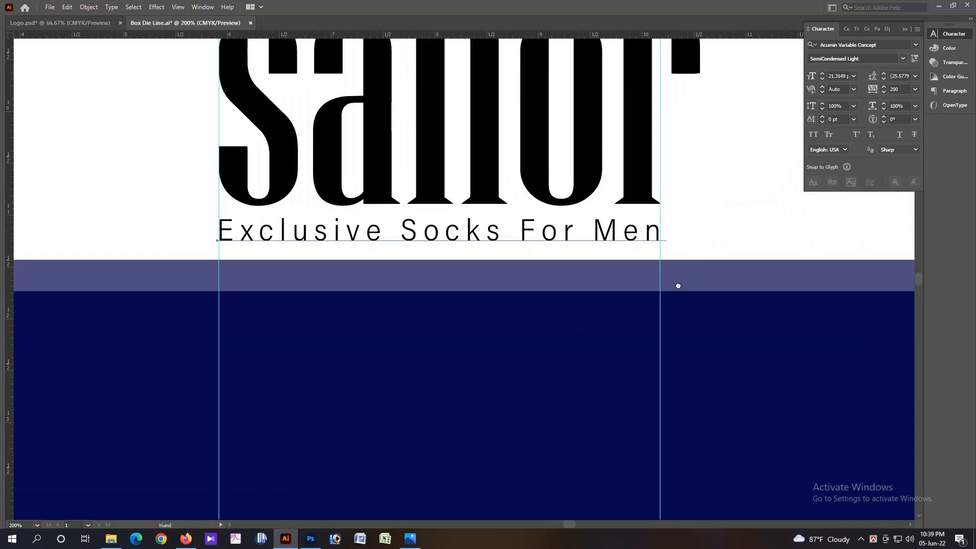
drag(677, 284, 667, 281)
key(z)
alt+click(366, 259)
alt+click(369, 263)
alt+click(369, 263)
alt+click(366, 260)
alt+click(366, 260)
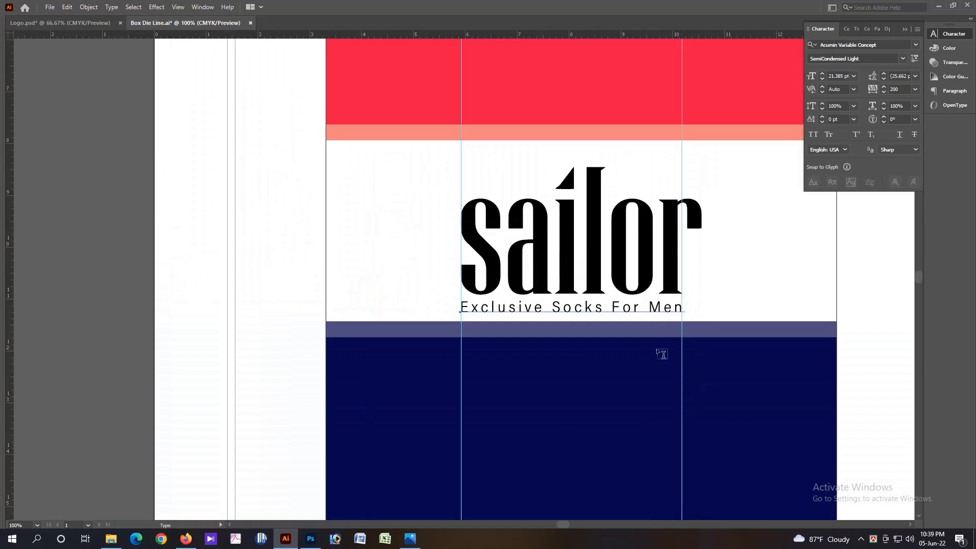
key(v)
key(Tab)
key(Tab)
click(903, 260)
key(z)
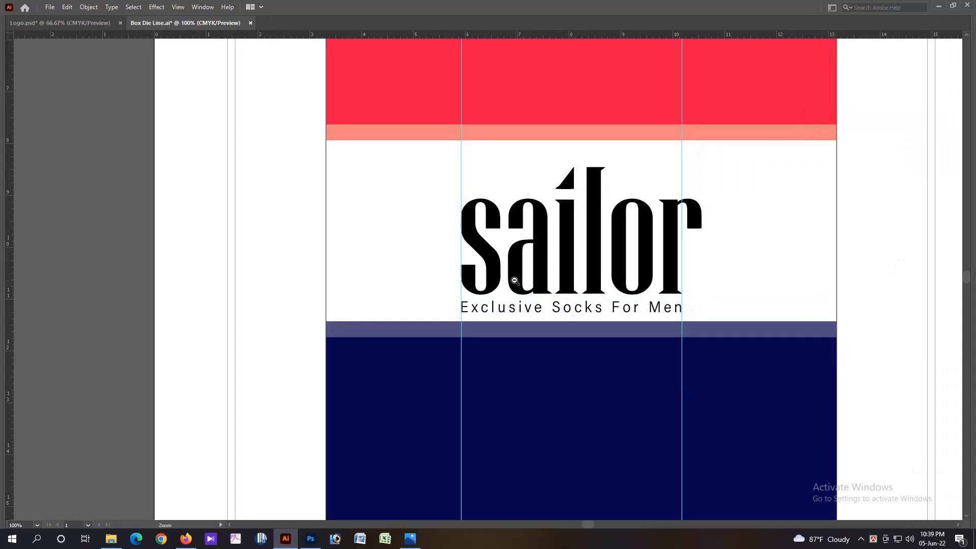
- Move the logo and tagline slightly up in the white band, leaving a little more space between them
alt+click(516, 281)
drag(506, 228, 577, 261)
key(v)
drag(610, 384, 608, 377)
- Set the tagline's fill to gray with 70% black (K 70)
key(ctrl+t)
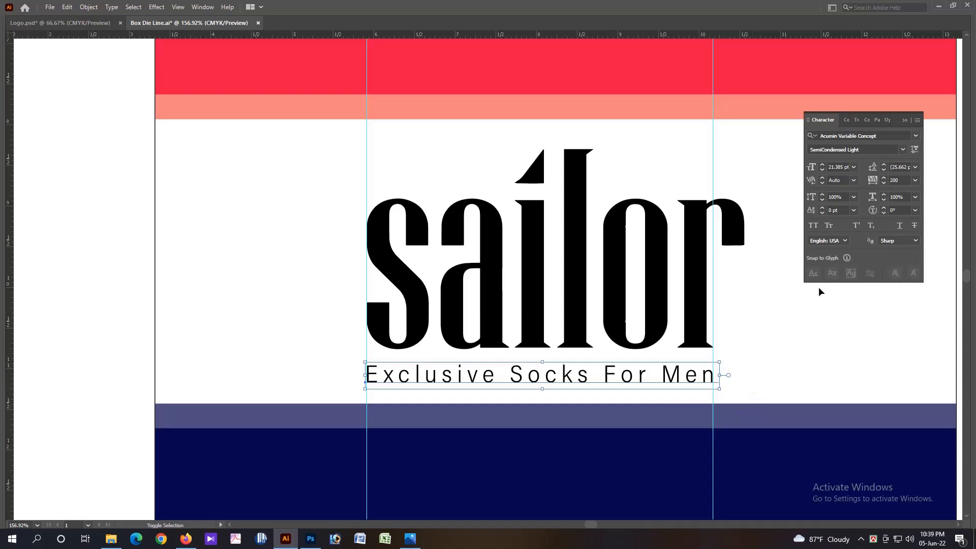
key(Tab)
click(938, 141)
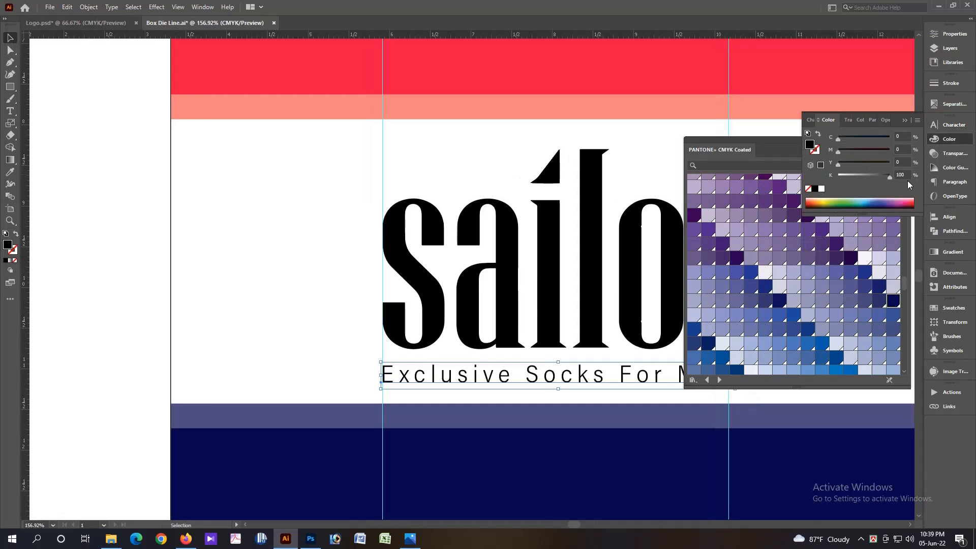
text(70)
key(Return)
key(Tab)
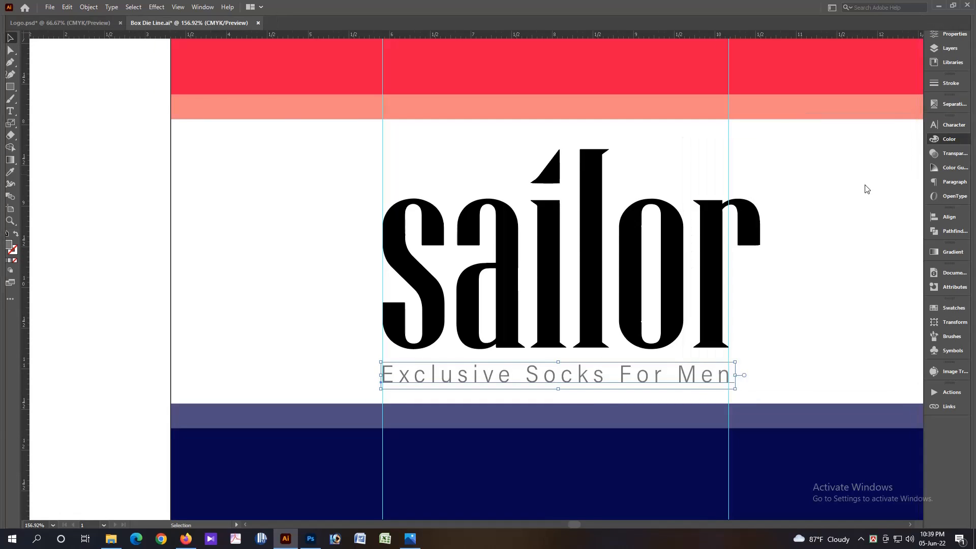
- Deselect the tagline and hide the guides
key(ctrl+0)
key(v)
click(865, 188)
key(ctrl+minus)
key(ctrl+minus)
drag(528, 414, 510, 361)
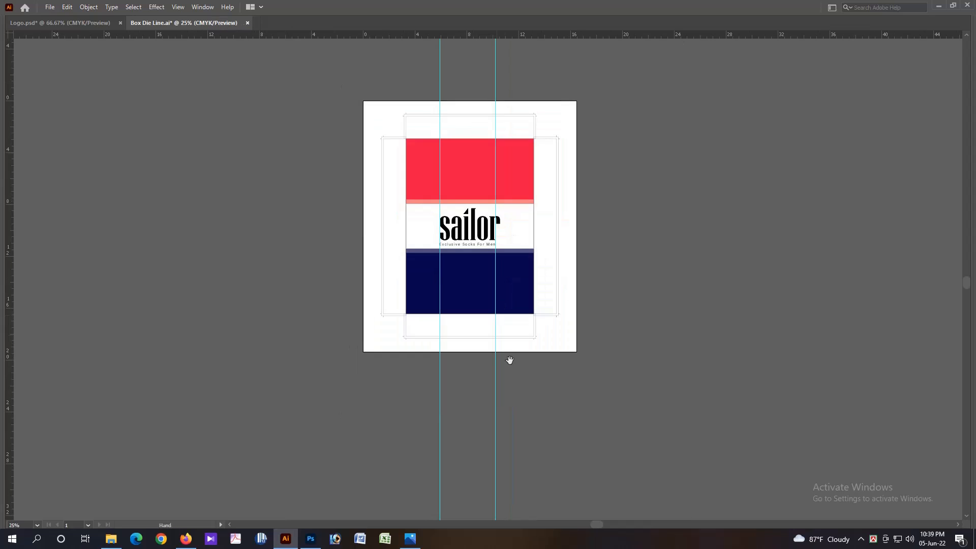
key(ctrl+semicolon)
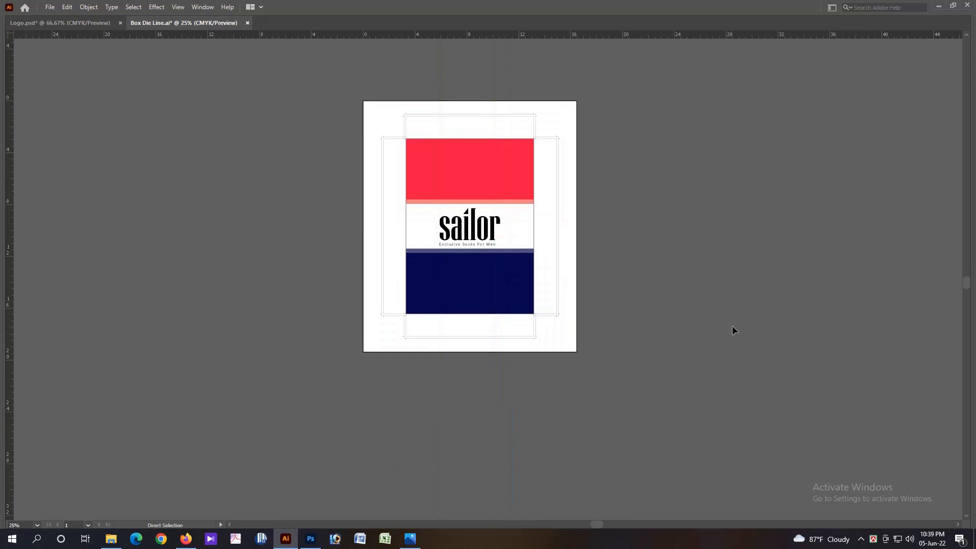
- Duplicate the red block together with its tint strip, placing the copies flush against the front panel's right edge
key(ctrl+0)
key(z)
drag(462, 320, 440, 318)
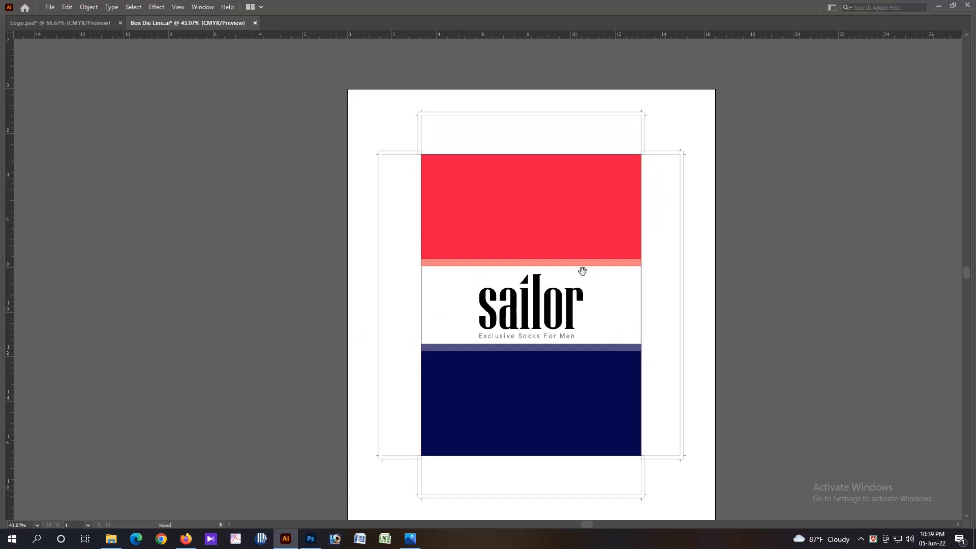
click(603, 223)
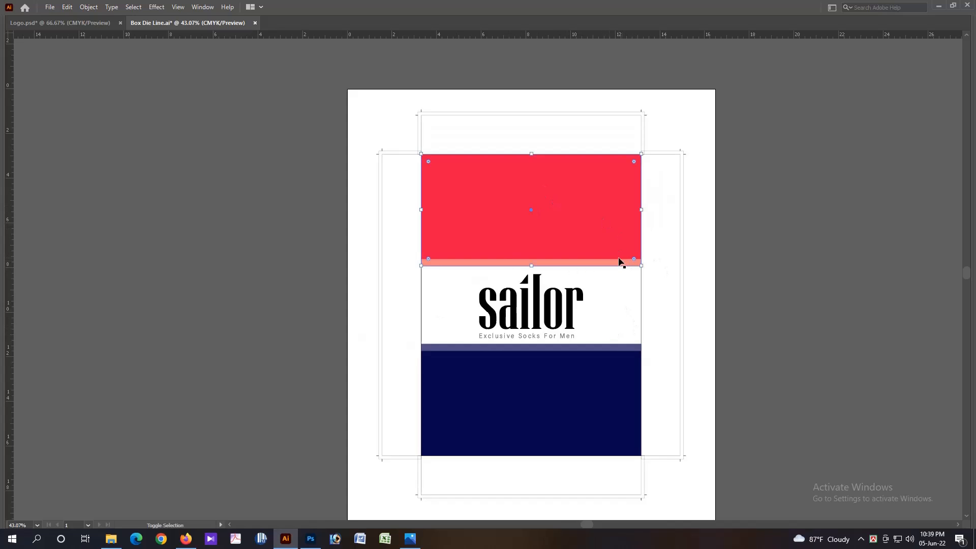
key(a)
scroll(662, 195, up, 3)
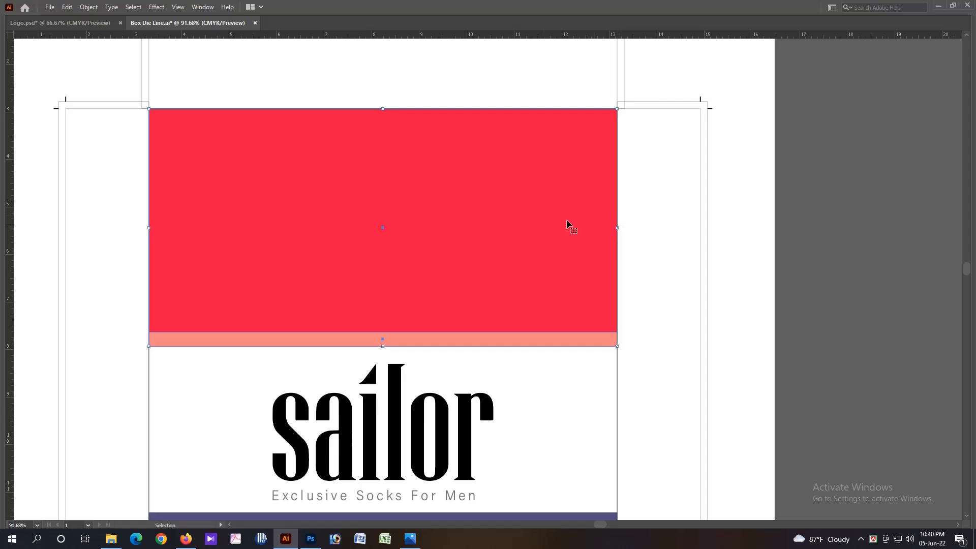
drag(180, 216, 618, 209)
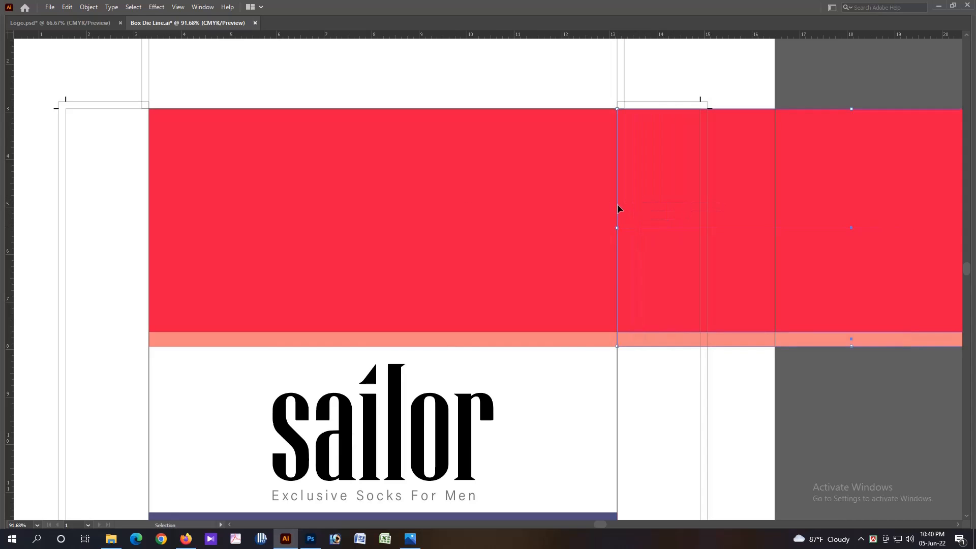
key(ctrl+minus)
click(778, 146)
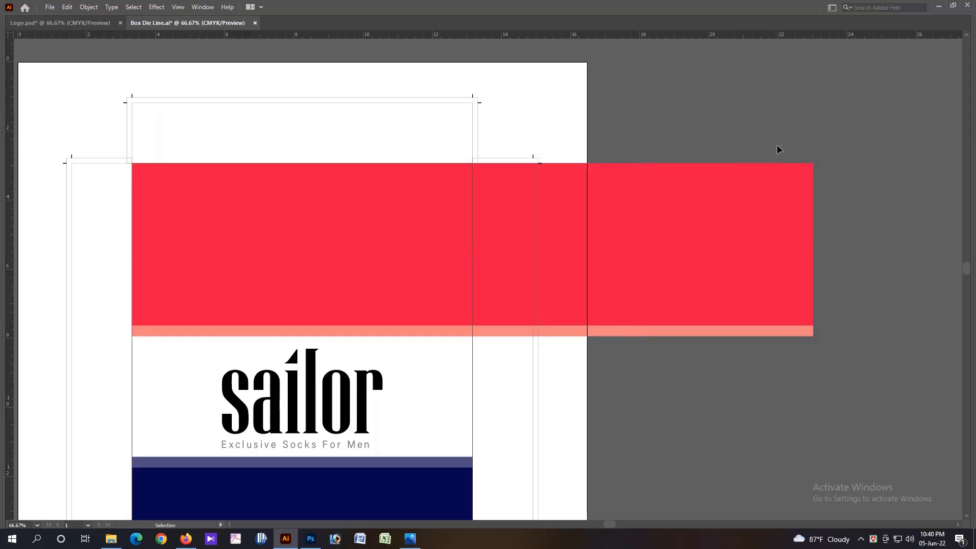
- Shorten the copied red block and tint strip so their right edges end at the right flap's outer bleed line
key(a)
drag(778, 146, 861, 337)
drag(775, 295, 769, 395)
click(646, 315)
key(z)
key(v)
key(ctrl+0)
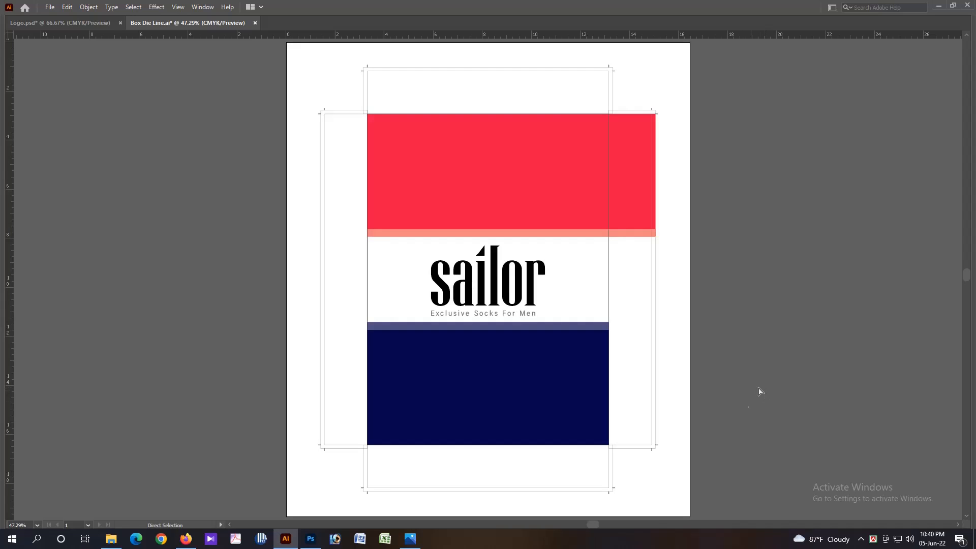
- Duplicate the right flap's red block and strip onto the left flap, flush with the front panel's left edge
drag(634, 211, 315, 212)
scroll(328, 158, up, 3)
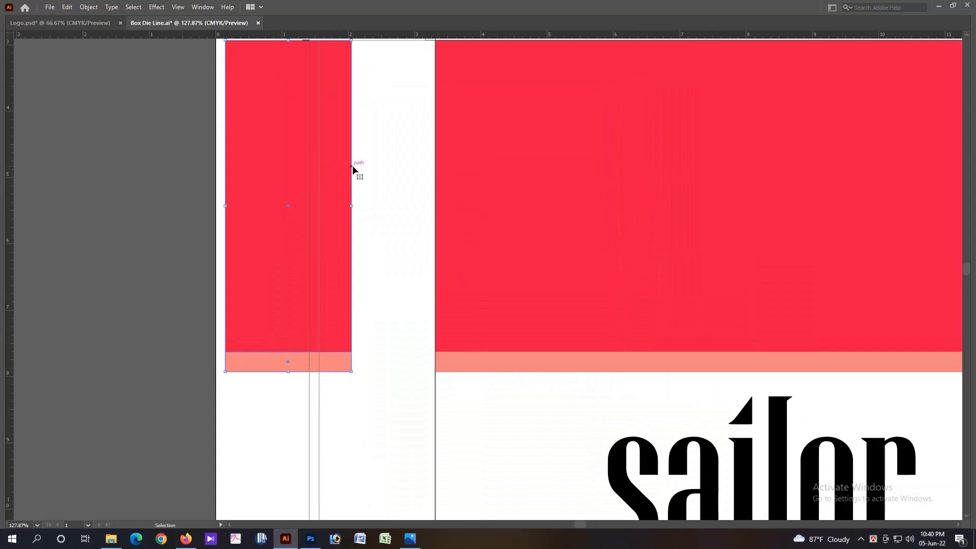
drag(352, 166, 434, 169)
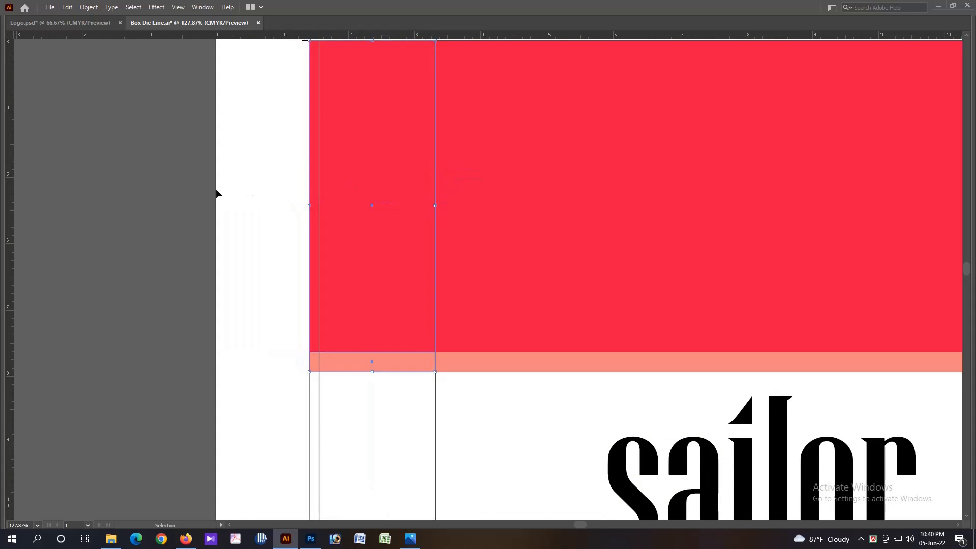
key(ctrl+0)
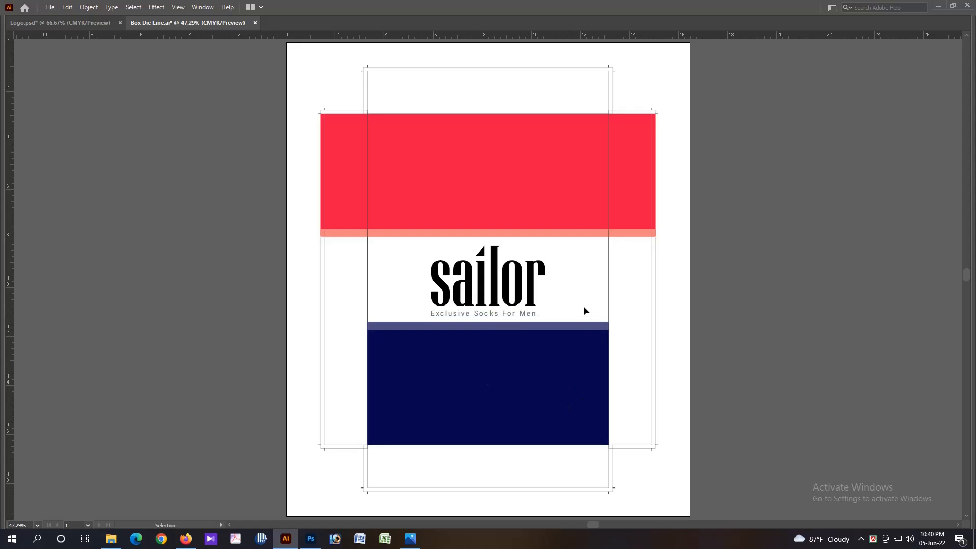
- Draw a red rectangle covering the top flap out to its bleed lines, with its lower edge on the front panel
drag(584, 307, 595, 349)
click(733, 319)
key(Tab)
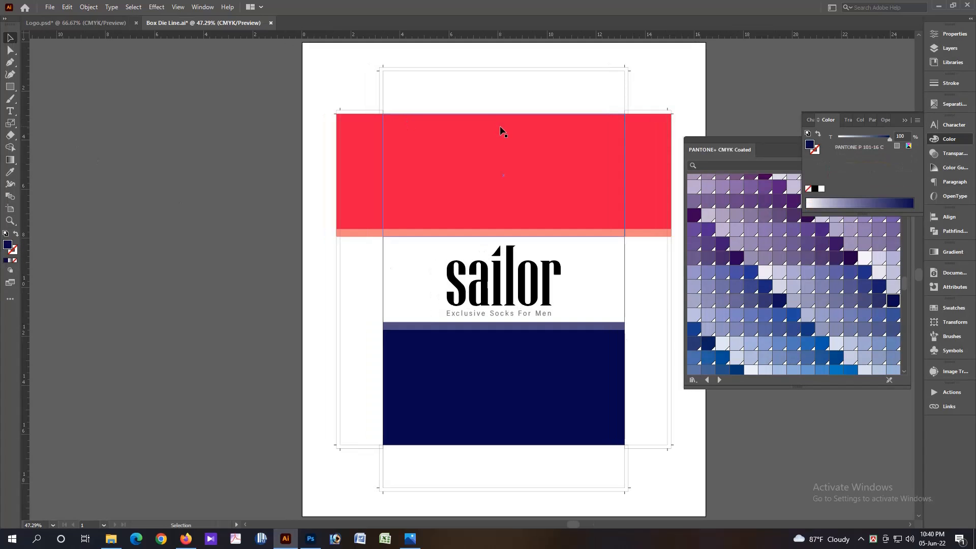
click(12, 87)
key(Tab)
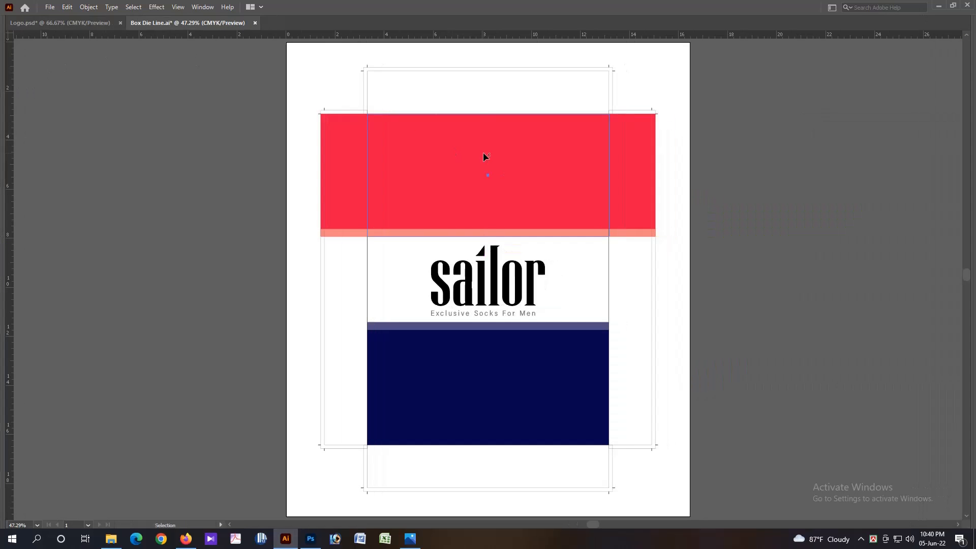
key(ctrl+space)
drag(440, 87, 732, 160)
drag(300, 83, 300, 172)
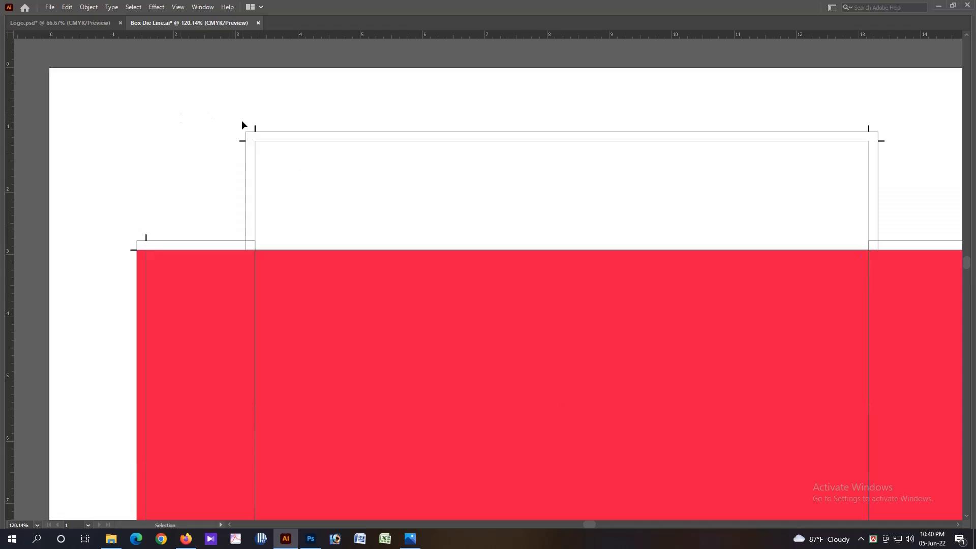
drag(245, 131, 876, 250)
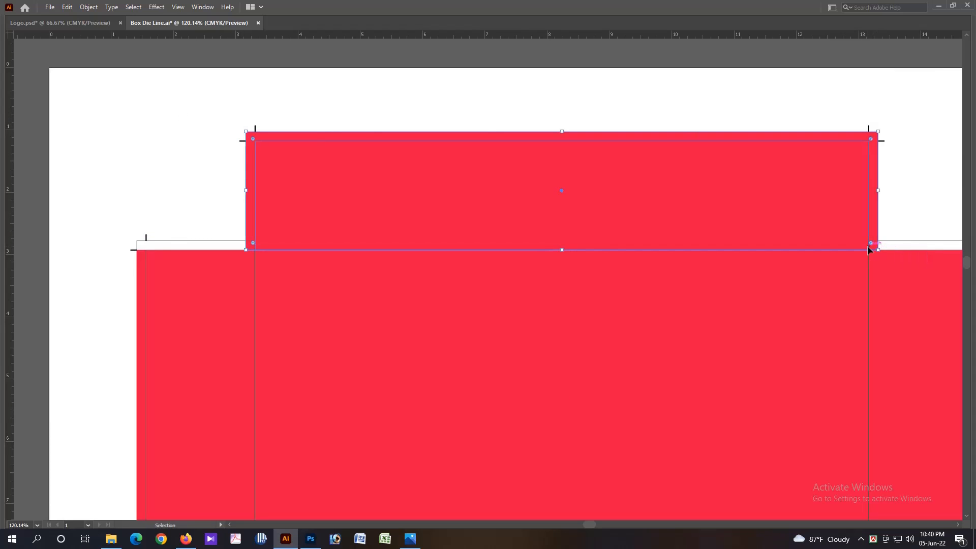
key(ctrl+0)
click(865, 245)
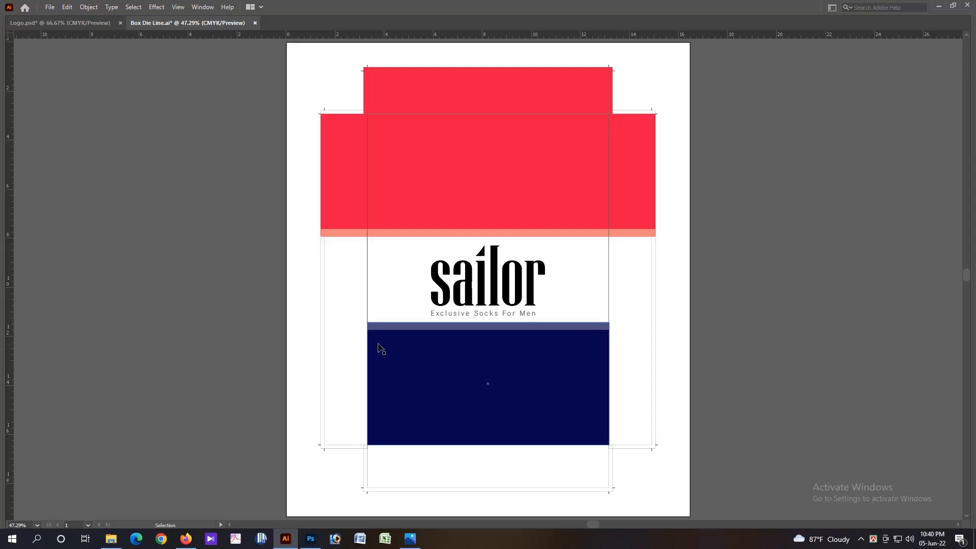
- Draw a rectangle filling the left flap from below the tint strip down to the bottom bleed line
drag(366, 358, 459, 324)
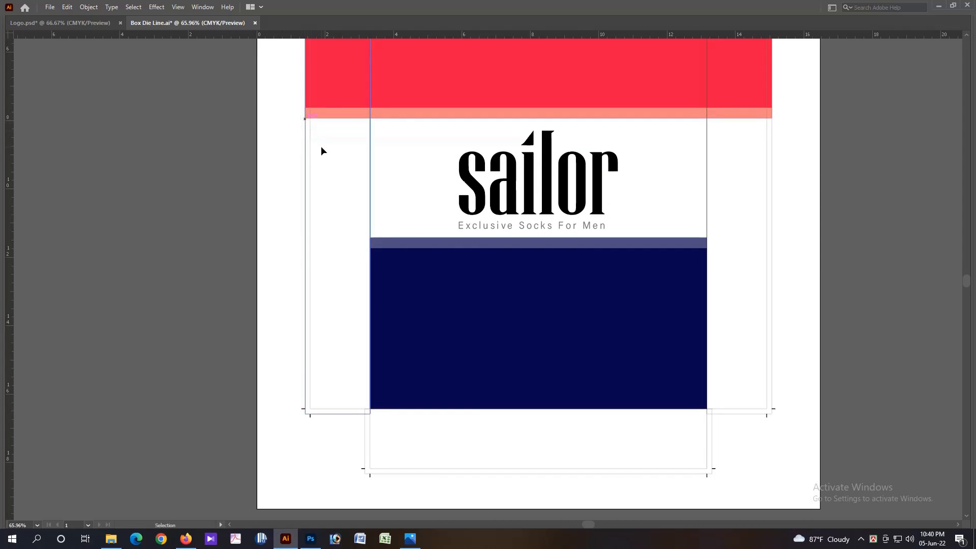
mouse_move(280, 103)
mouse_down()
mouse_move(340, 139)
mouse_move(461, 328)
mouse_up()
ctrl+alt+click(484, 326)
ctrl+alt+click(483, 327)
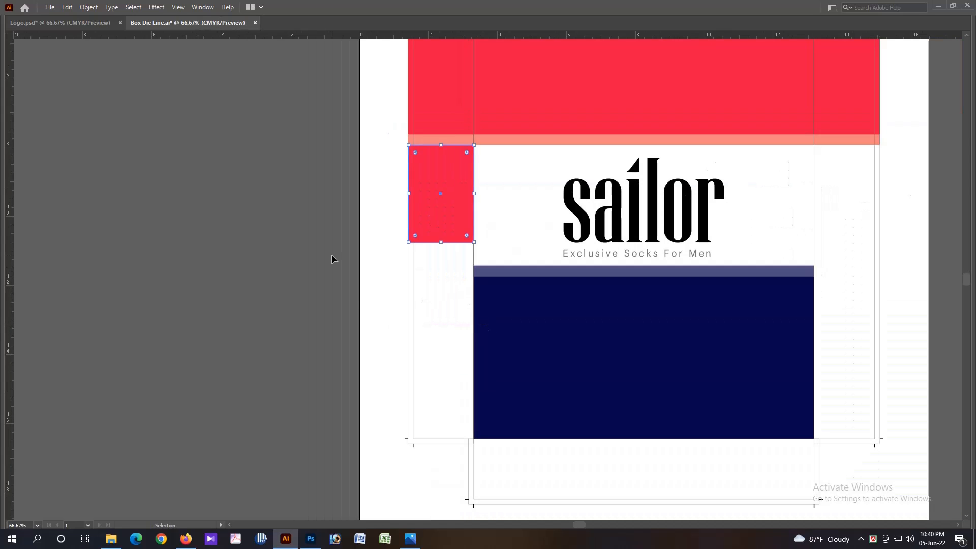
drag(454, 247, 468, 444)
ctrl+alt+click(453, 269)
drag(596, 277, 443, 330)
- Fill the left flap's lower rectangle with the navy sampled from the front panel's block, and deselect it
click(293, 315)
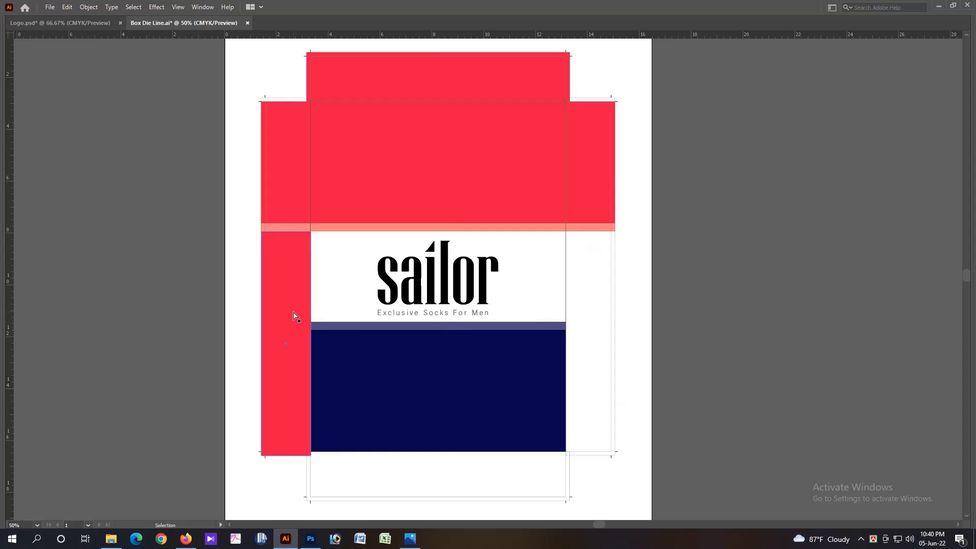
key(i)
click(405, 360)
key(v)
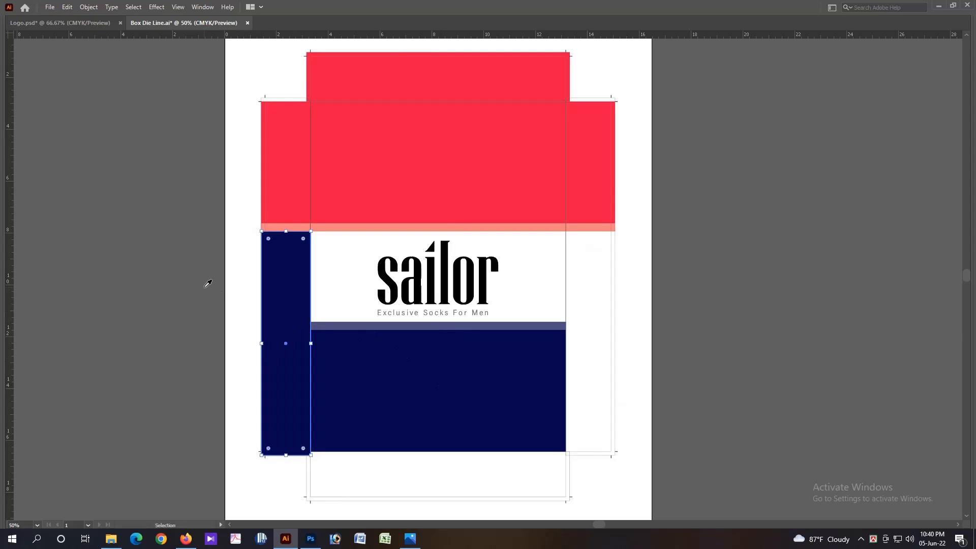
click(207, 282)
- Duplicate the left flap's navy rectangle onto the right flap, flush with its outer bleed line
drag(297, 305, 577, 311)
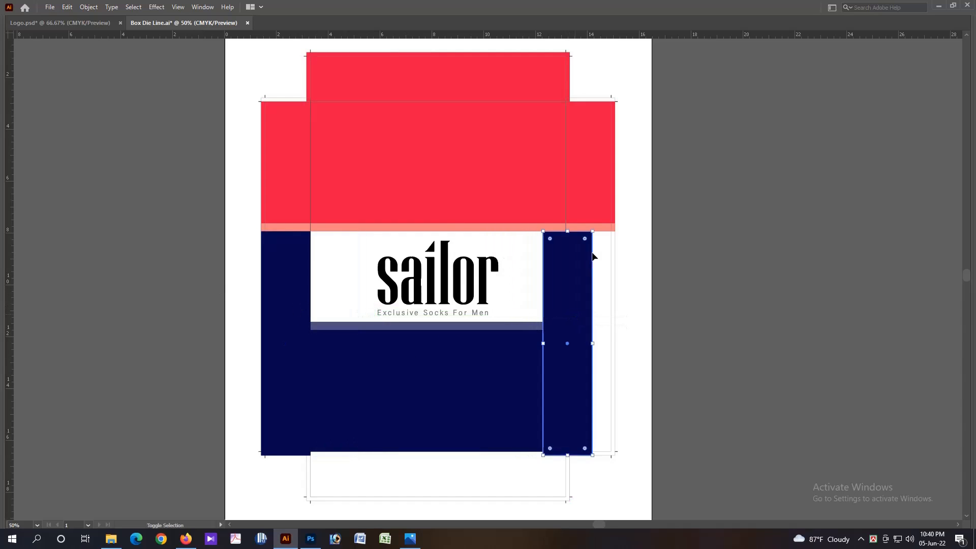
drag(596, 223, 749, 310)
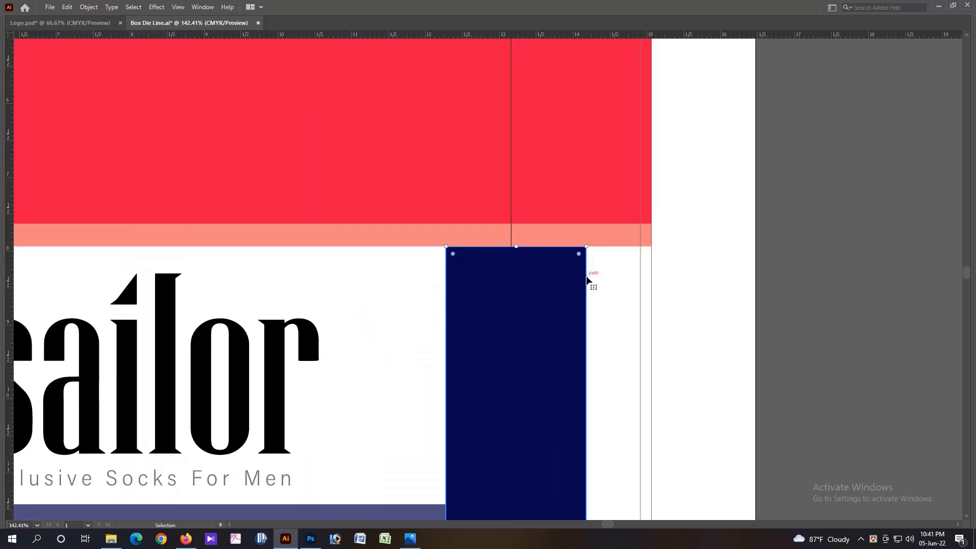
drag(588, 276, 654, 279)
click(766, 291)
key(ctrl+0)
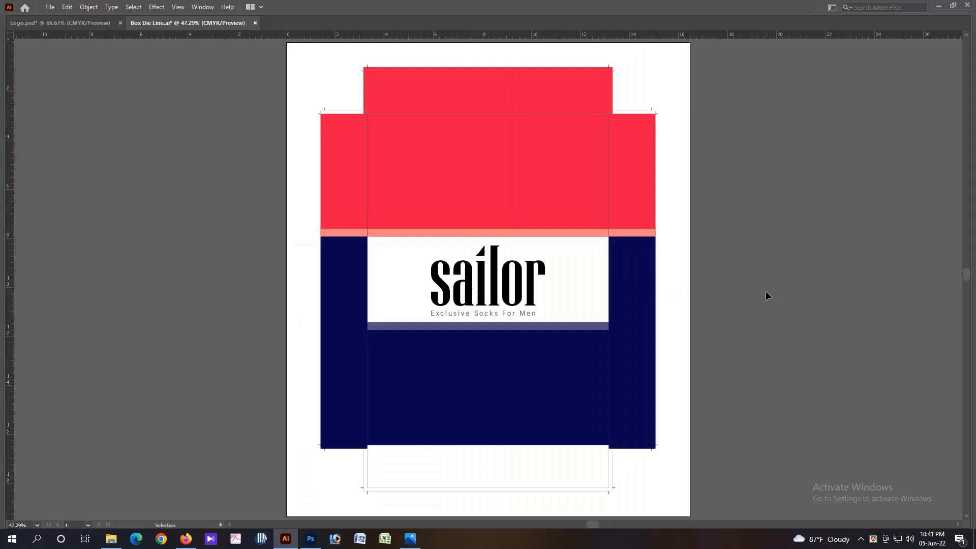
- Duplicate the top flap's red rectangle onto the bottom flap, covering it out to the bleed lines below the front panel
key(space)
drag(661, 411, 673, 351)
key(ctrl+space)
click(474, 393)
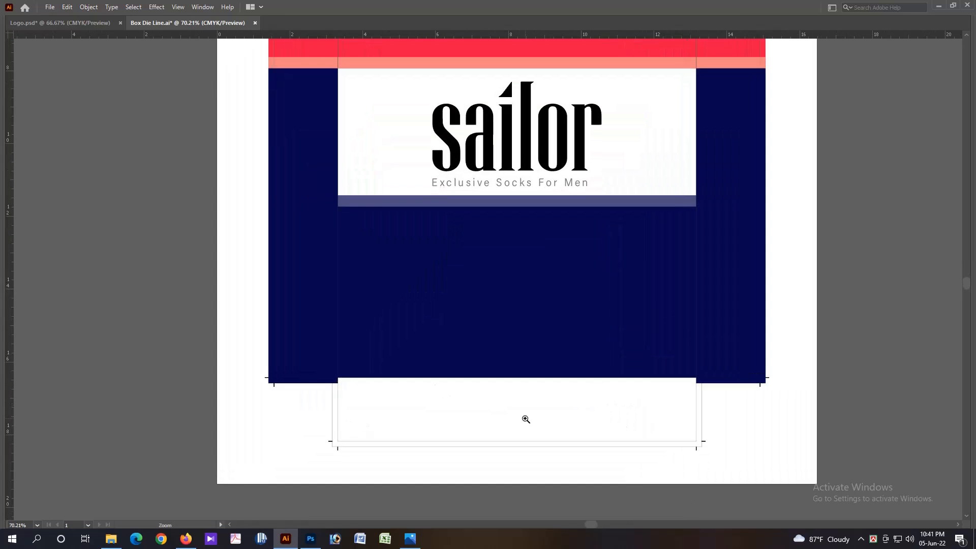
key(ctrl+0)
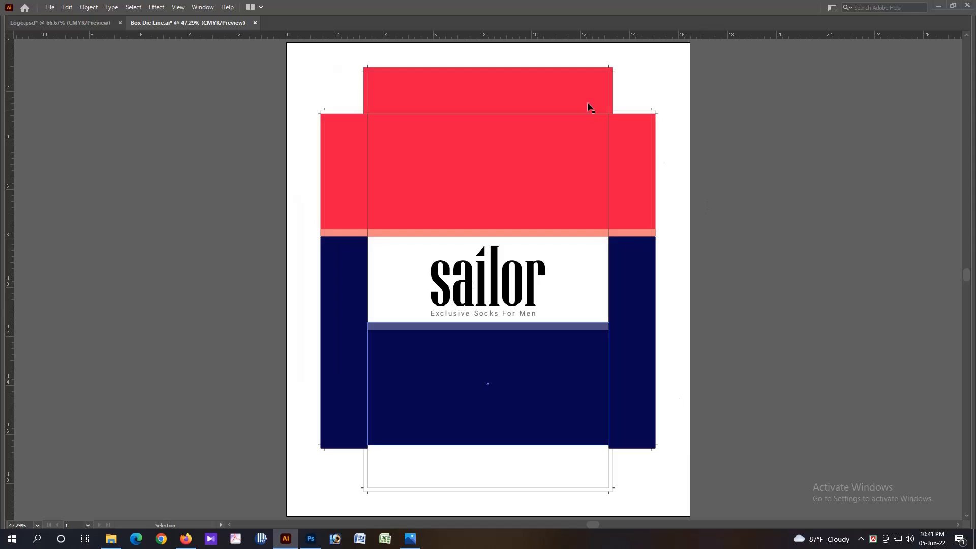
alt+shift+drag(588, 107, 719, 378)
key(space)
key(ctrl+space)
drag(678, 327, 680, 367)
- Fill the bottom flap's rectangle with the navy sampled from the front panel's block, and deselect it
key(i)
click(797, 174)
key(ctrl+0)
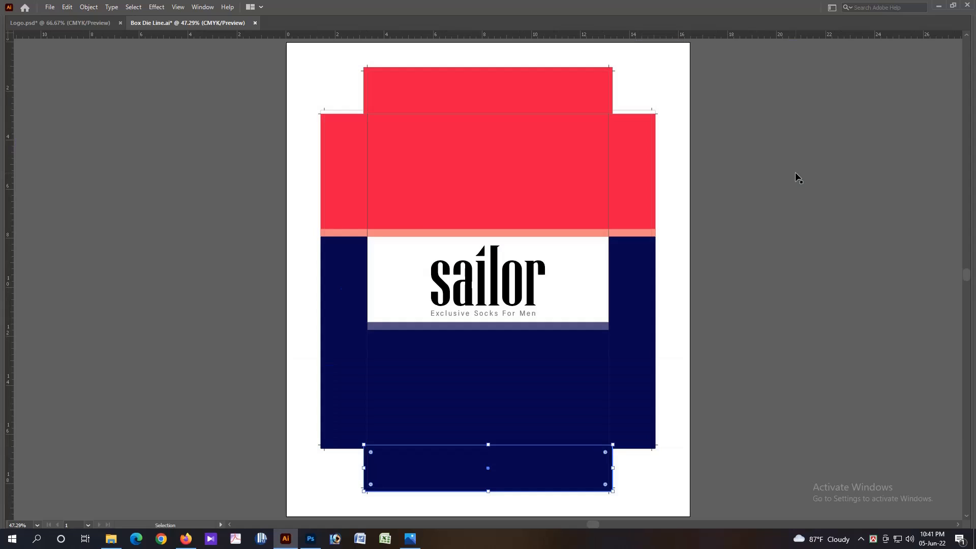
key(v)
click(781, 207)
- Fill the lower rectangles of both side flaps with the tint sampled from the strip above the front panel's navy block
drag(584, 339, 621, 381)
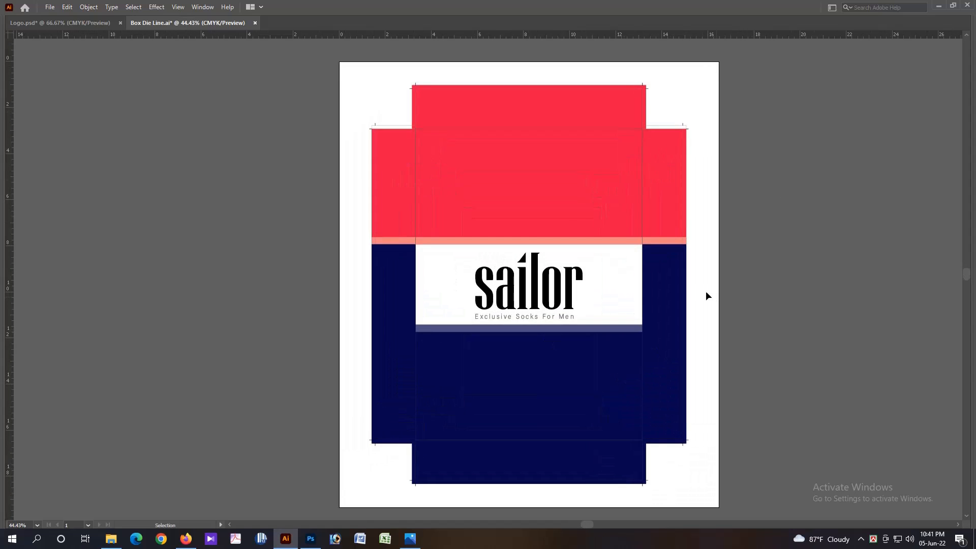
click(674, 287)
shift+click(405, 327)
key(i)
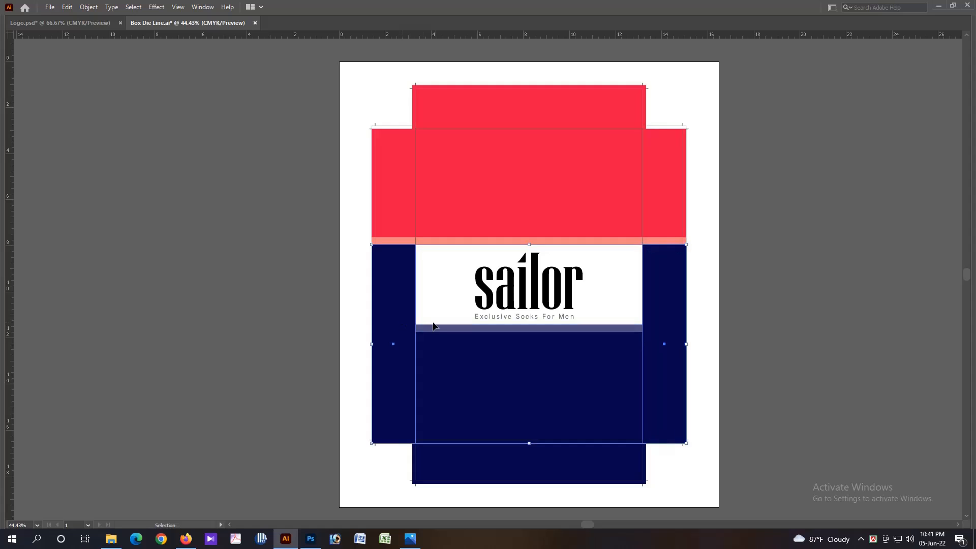
click(445, 325)
key(v)
click(292, 272)
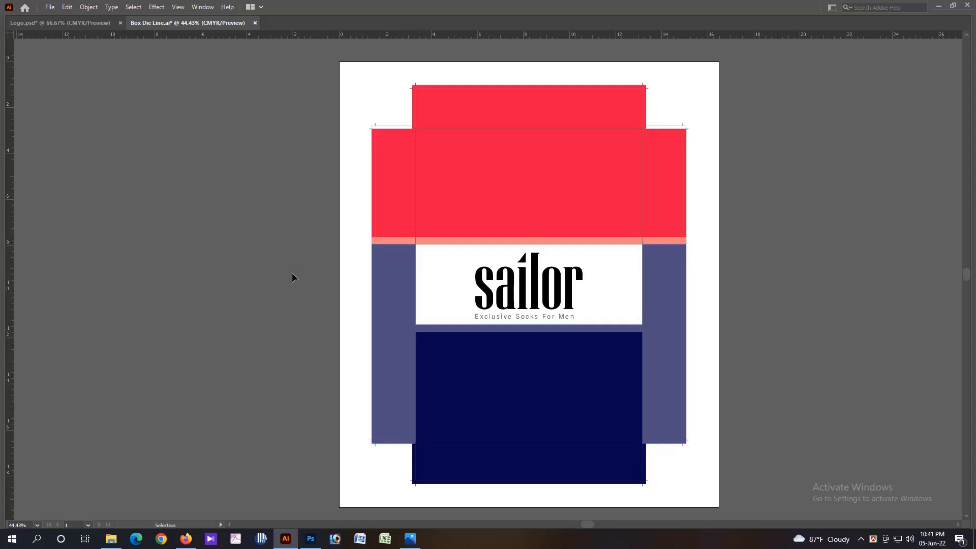
- Fill the lower rectangles of both side flaps with a light gray of 15% K, starting from the tagline's sampled gray
click(389, 194)
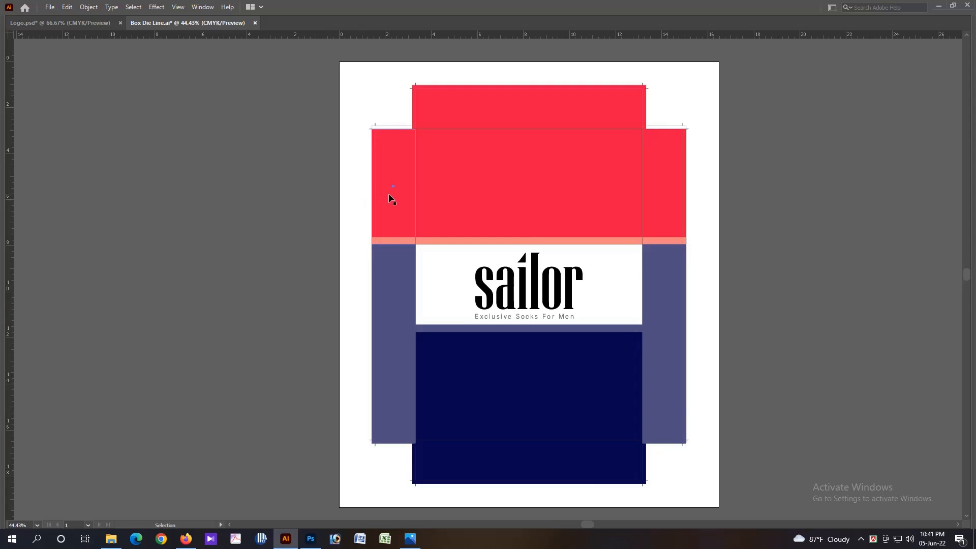
click(771, 366)
shift+click(663, 349)
shift+click(393, 313)
key(Tab)
key(i)
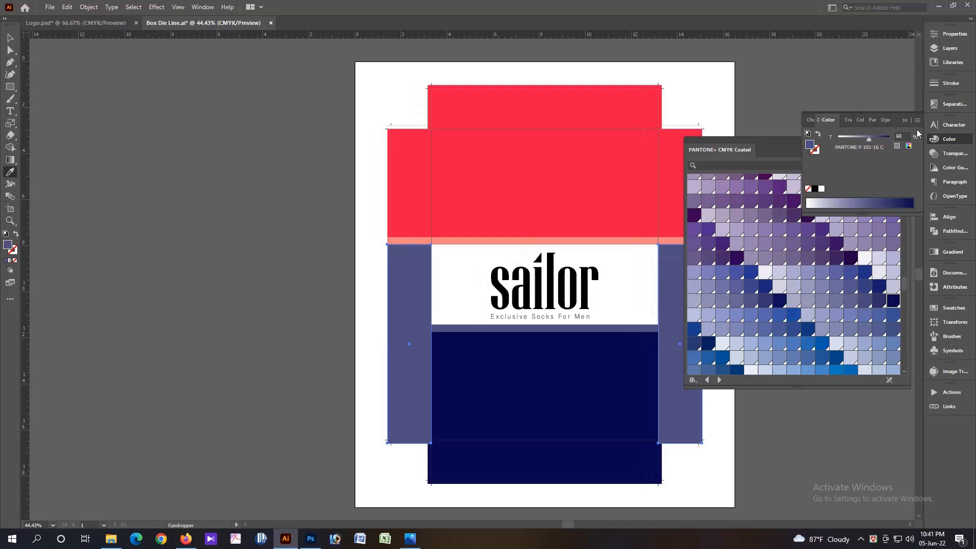
click(589, 309)
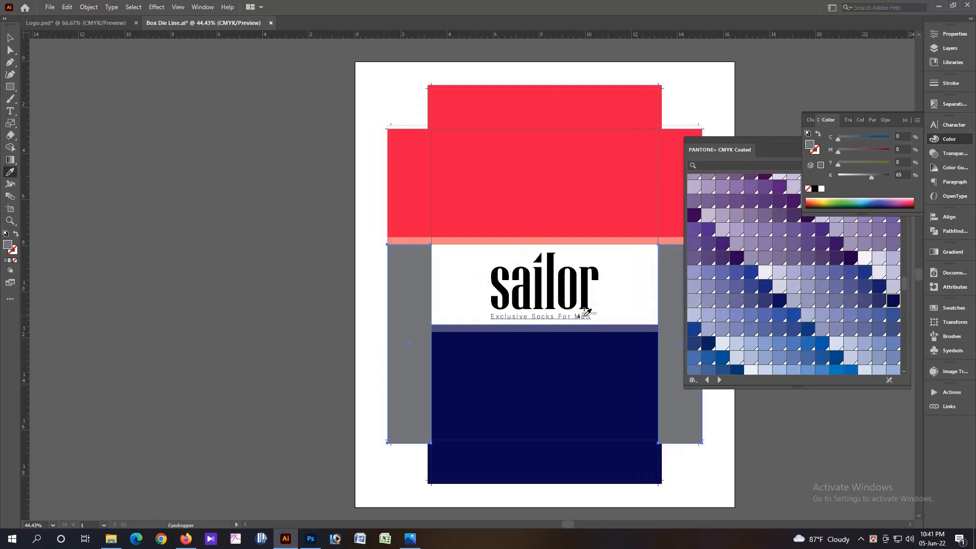
text(15)
key(Return)
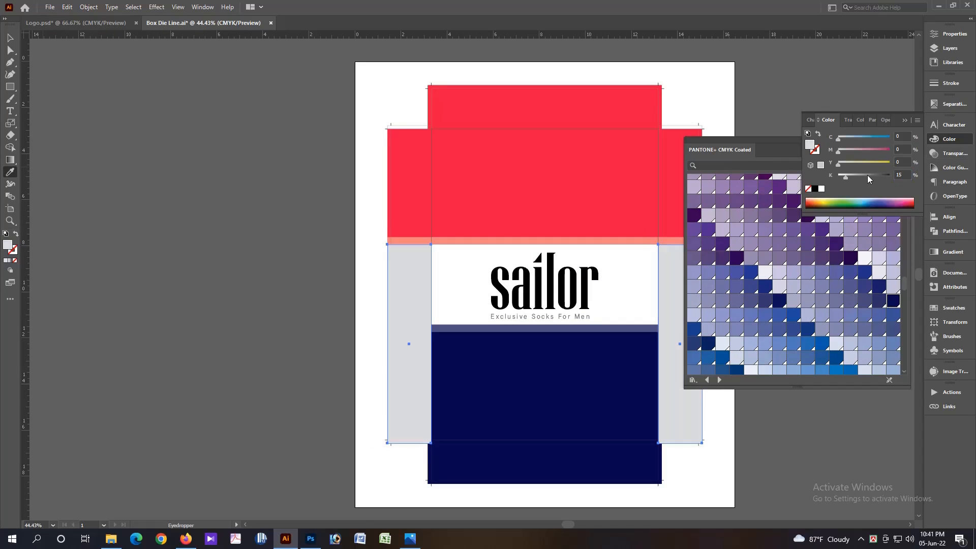
key(v)
key(Tab)
click(838, 179)
- Send both side flaps' gray rectangles behind the die lines and the bottom flap's rectangle
key(z)
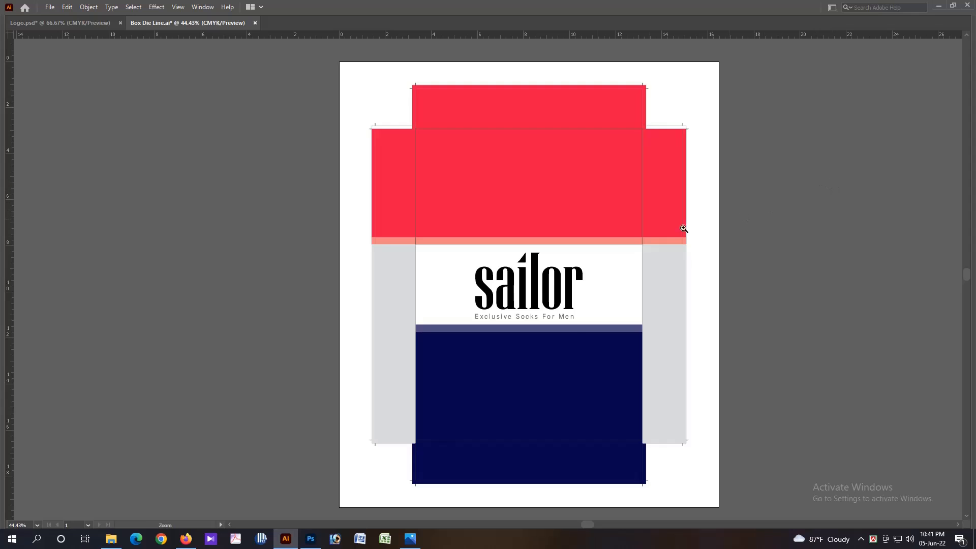
alt+click(646, 384)
drag(590, 401, 617, 422)
ctrl+click(620, 415)
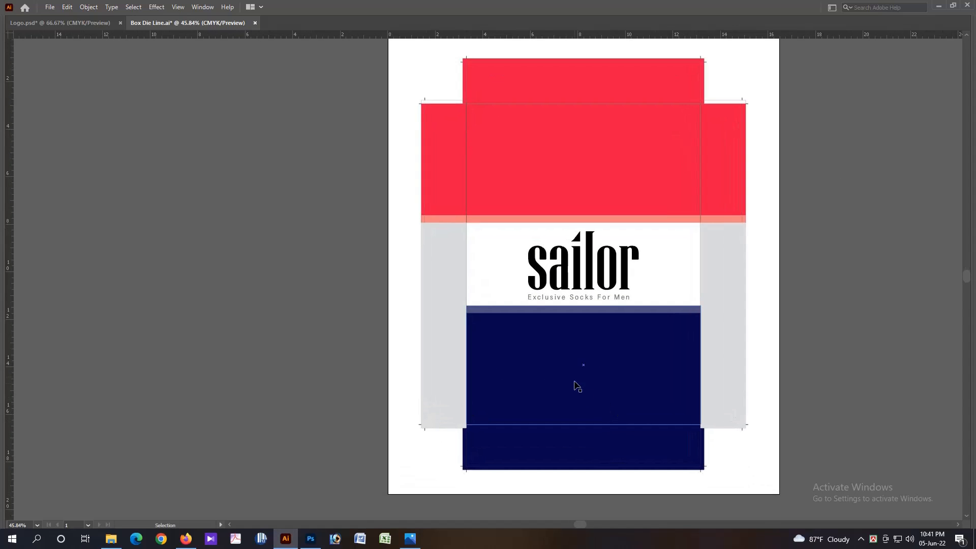
click(452, 294)
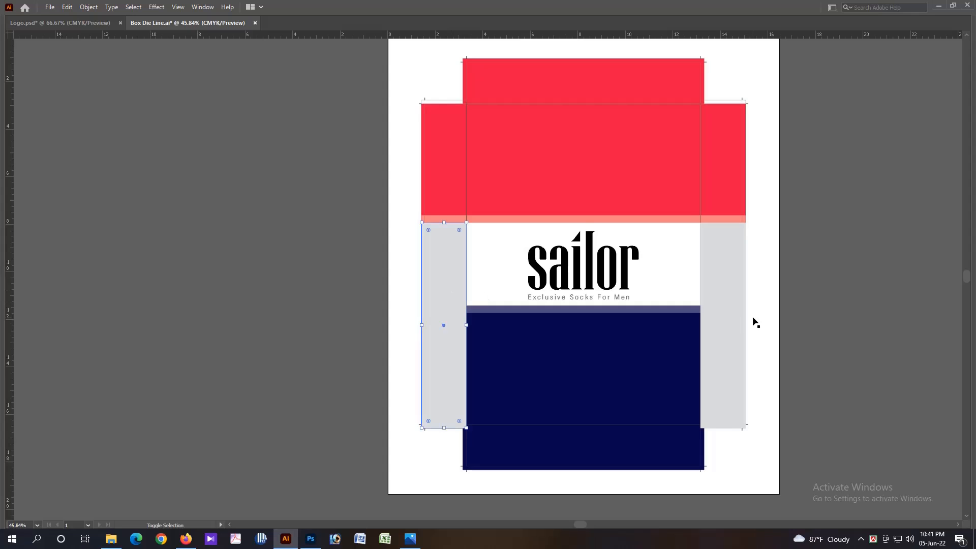
shift+click(731, 321)
ctrl+click(805, 319)
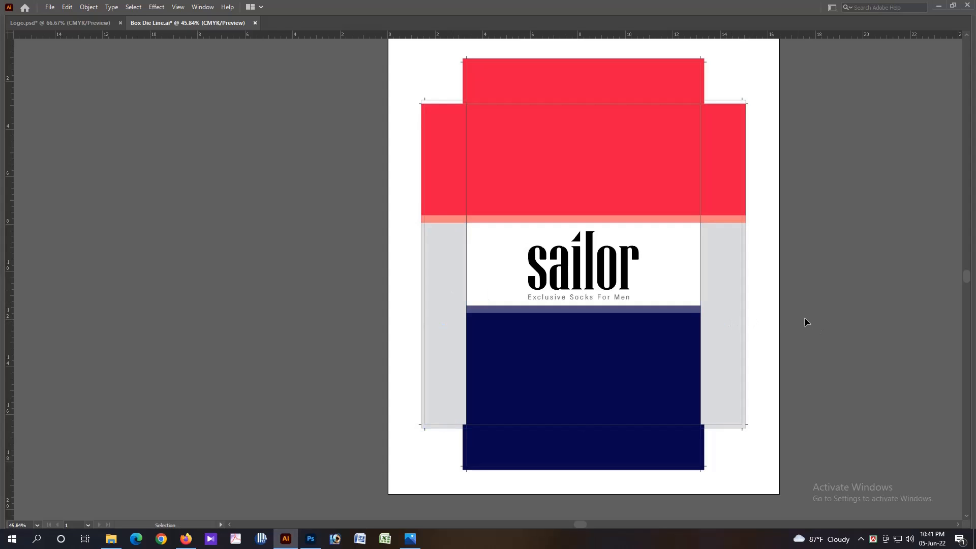
- Duplicate the front panel's logo with its tagline onto the left flap and rotate the copy 90° clockwise
alt+click(677, 393)
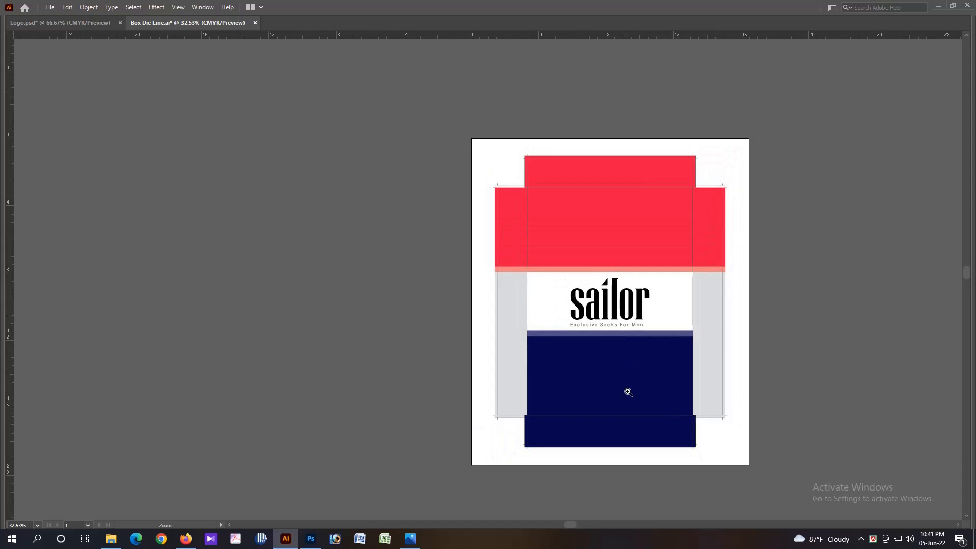
drag(621, 298, 675, 303)
click(617, 288)
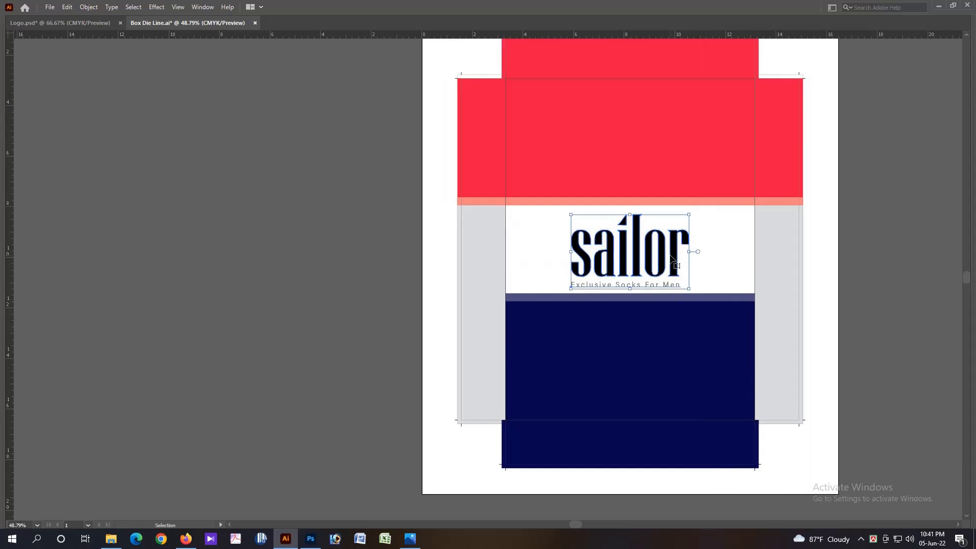
drag(671, 259, 529, 282)
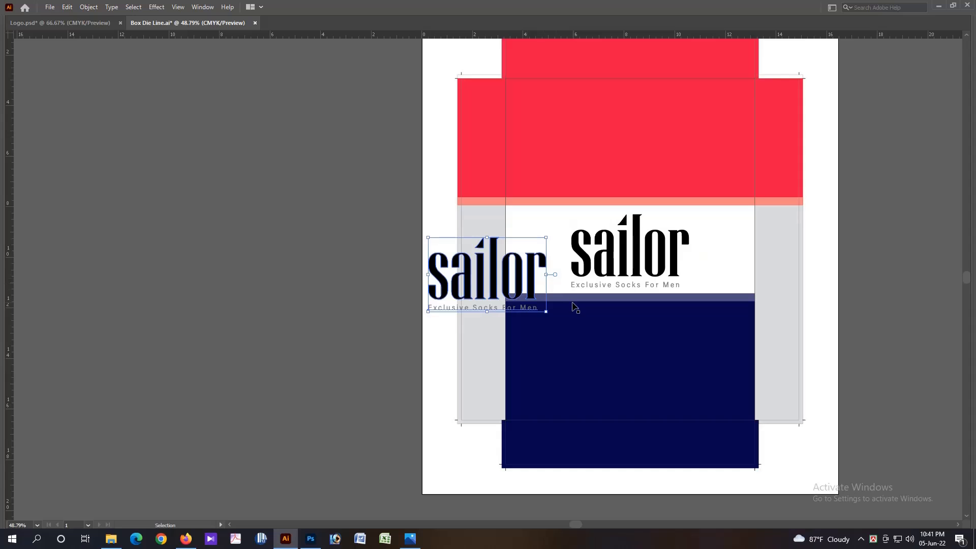
drag(575, 307, 577, 436)
drag(477, 234, 595, 311)
key(v)
drag(418, 318, 477, 318)
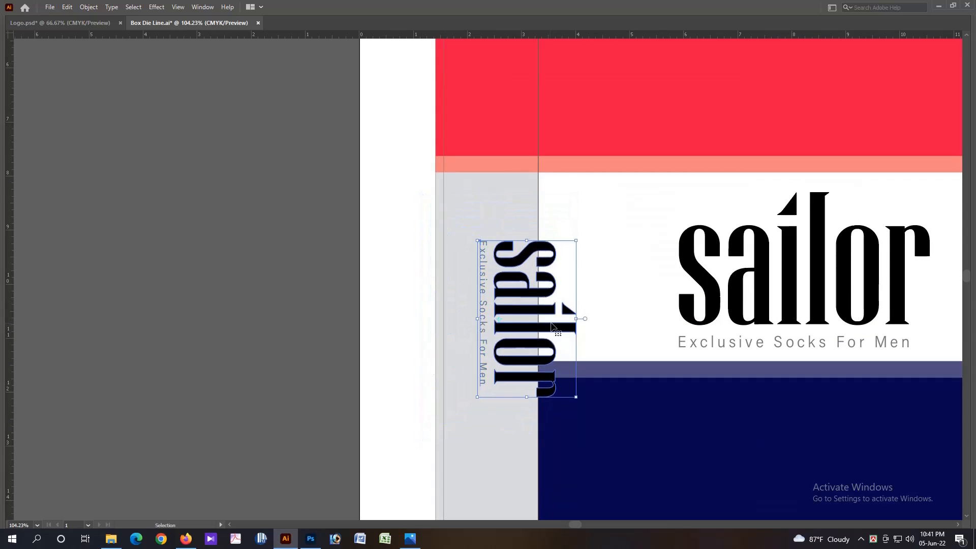
- Scale the rotated logo and tagline proportionally to fit within the left flap's width, between the bleed and fold lines
drag(577, 318, 507, 333)
ctrl+alt+click(516, 334)
ctrl+alt+click(516, 333)
drag(450, 265, 504, 303)
drag(454, 175, 526, 239)
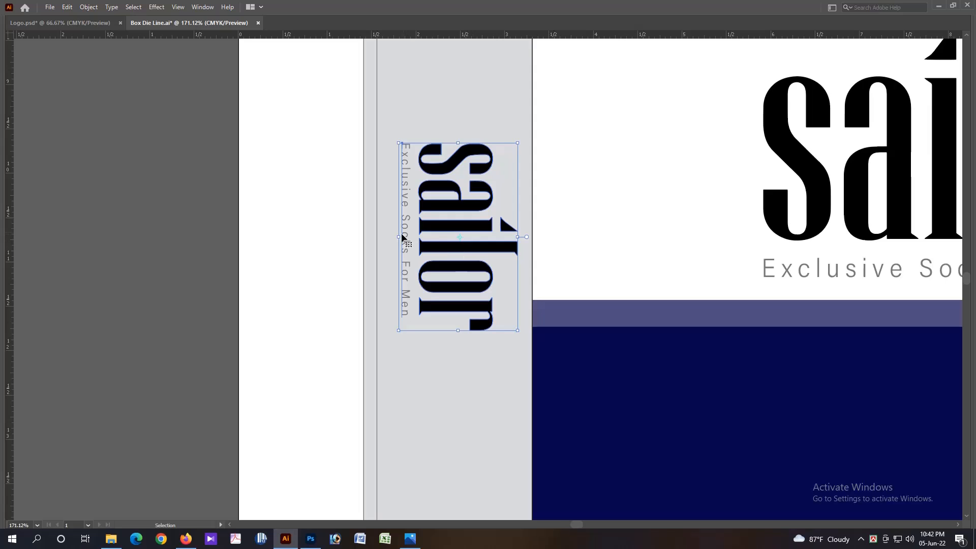
key(ctrl+shift+o)
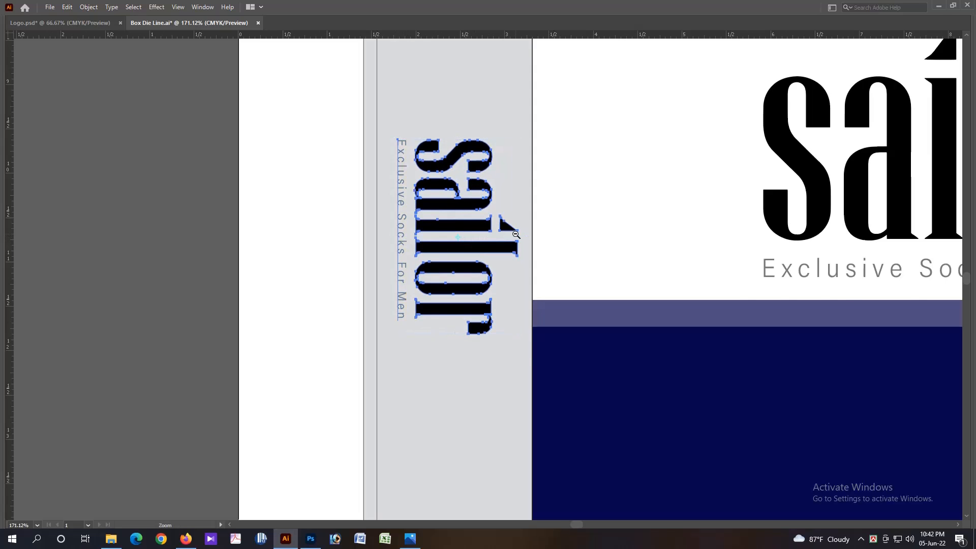
ctrl+alt+click(516, 234)
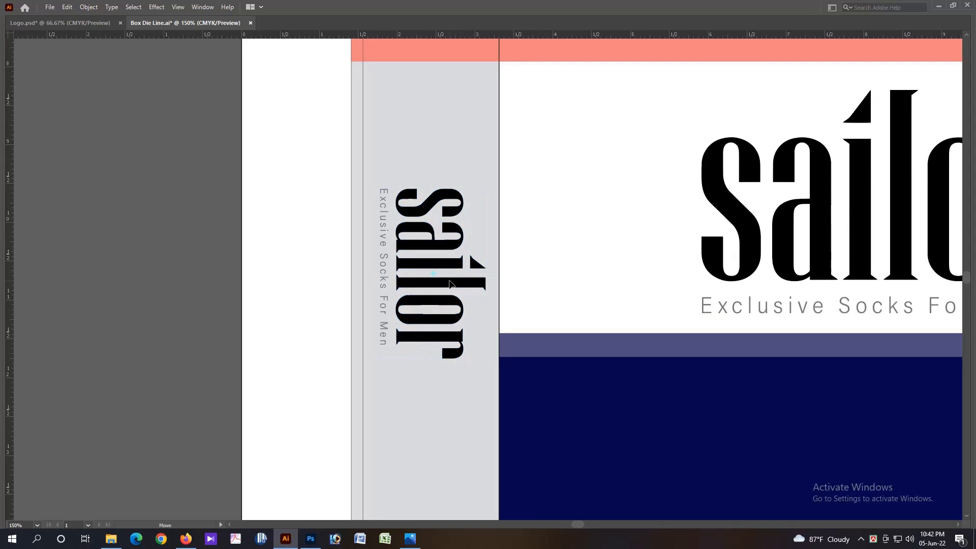
- Move the rotated logo up the left flap, level with the front panel's logo, and deselect it
drag(452, 287, 450, 209)
ctrl+alt+click(523, 279)
ctrl+alt+click(522, 280)
ctrl+alt+click(522, 279)
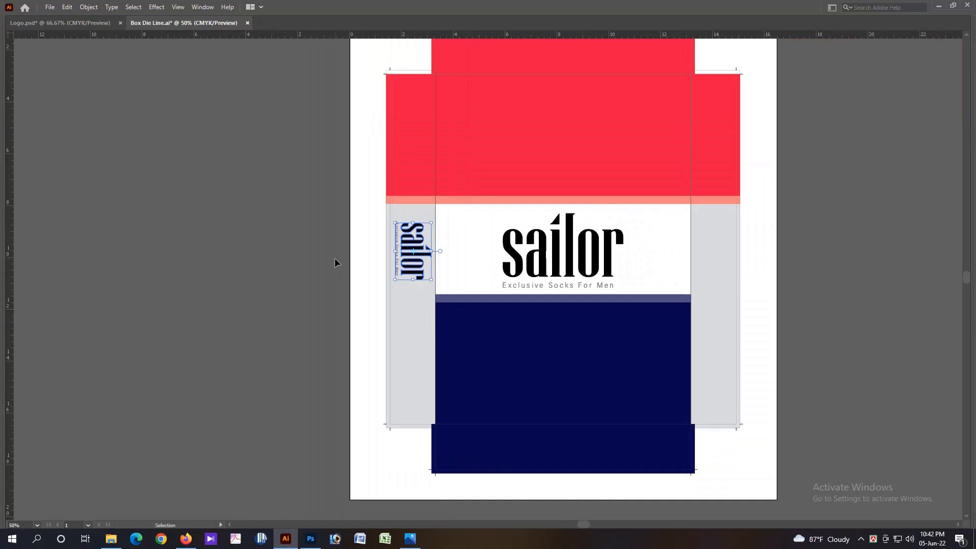
click(335, 258)
- Recolor the left flap's logo lettering with the navy sampled from the front panel's block
ctrl+alt+click(569, 310)
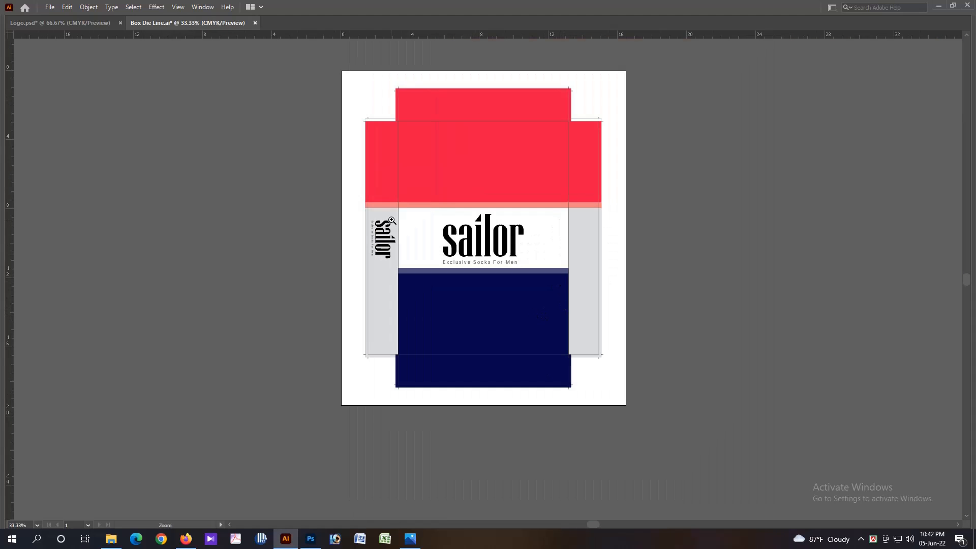
drag(391, 221, 457, 258)
drag(498, 284, 483, 259)
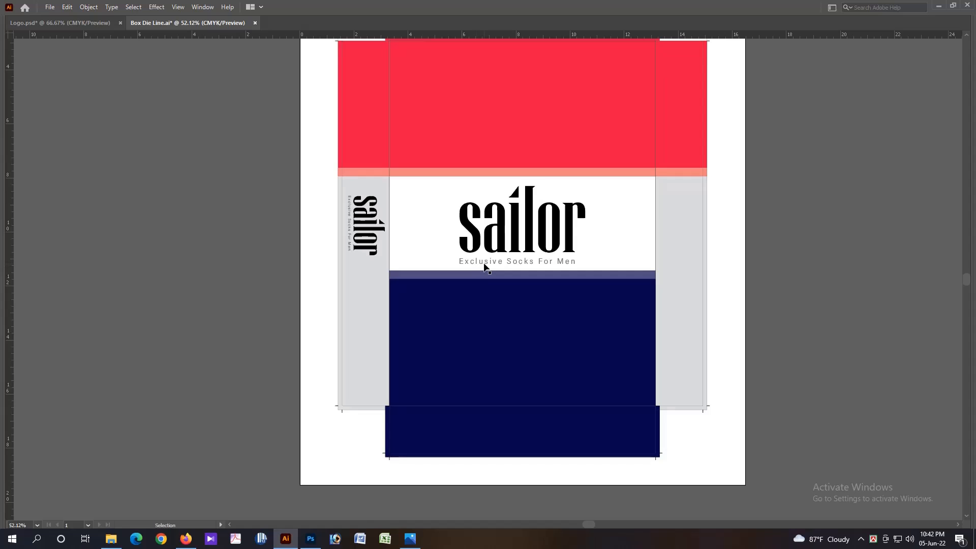
click(383, 225)
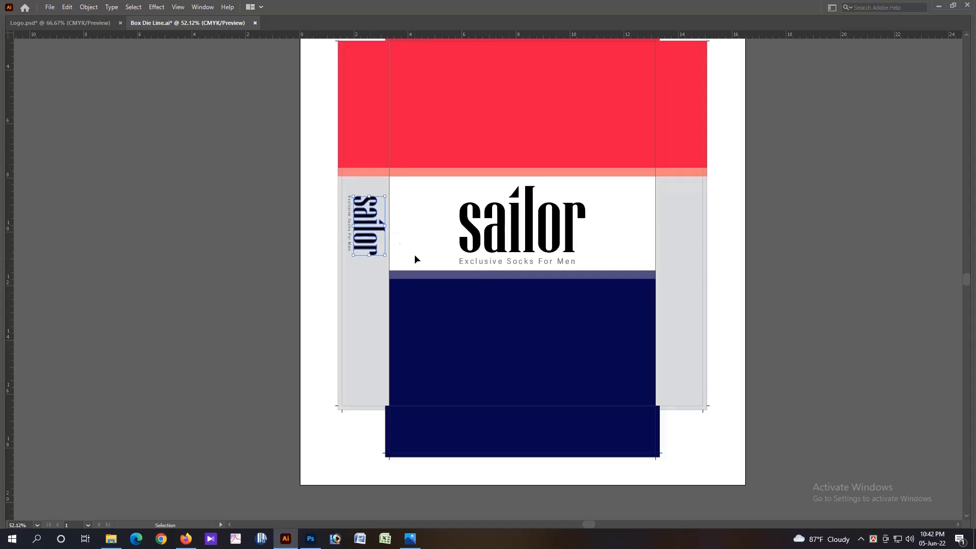
key(i)
click(502, 313)
key(v)
click(260, 249)
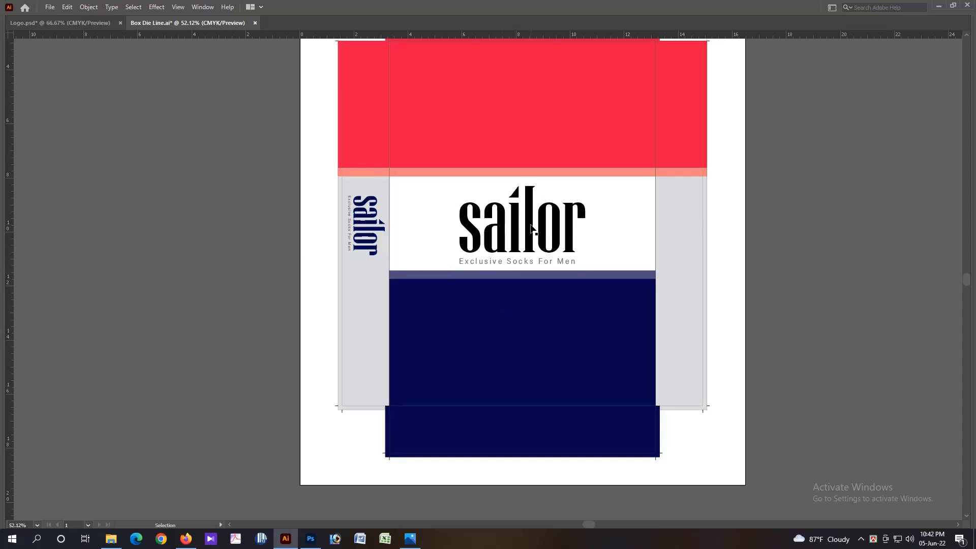
- Recolor the front panel's logo lettering with the navy sampled from the block below it
click(531, 228)
key(i)
click(573, 323)
key(v)
click(672, 328)
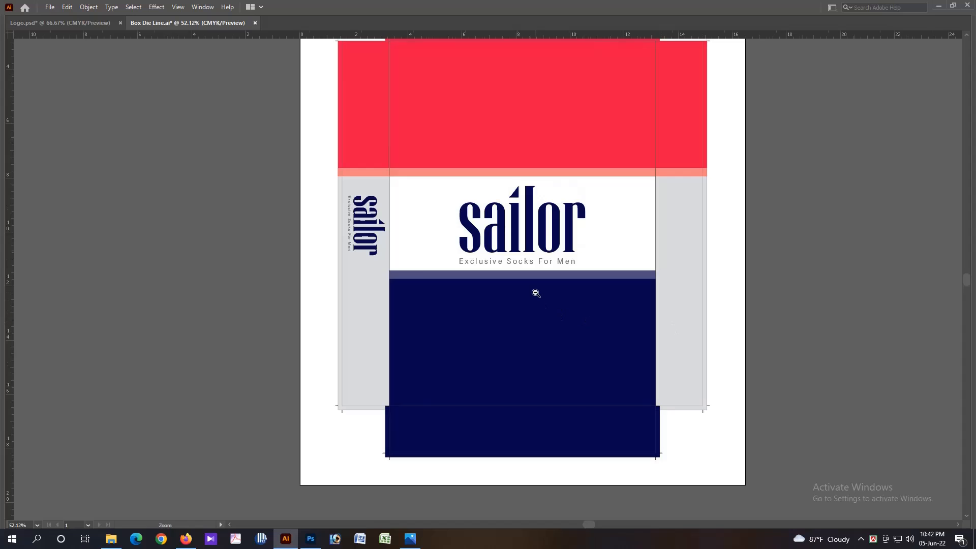
alt+click(538, 295)
alt+click(541, 299)
drag(417, 243, 466, 287)
drag(411, 265, 514, 337)
alt+click(584, 364)
drag(451, 252, 488, 318)
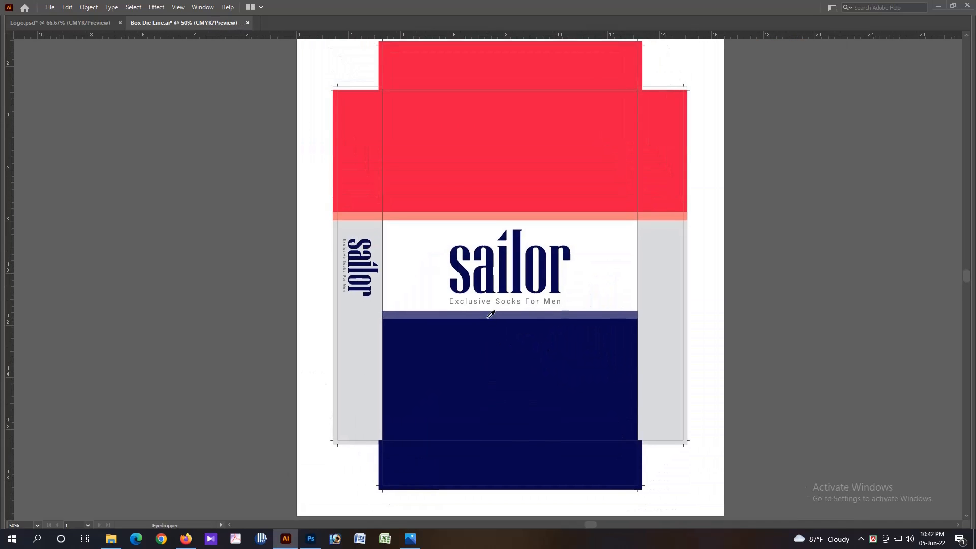
key(v)
click(348, 261)
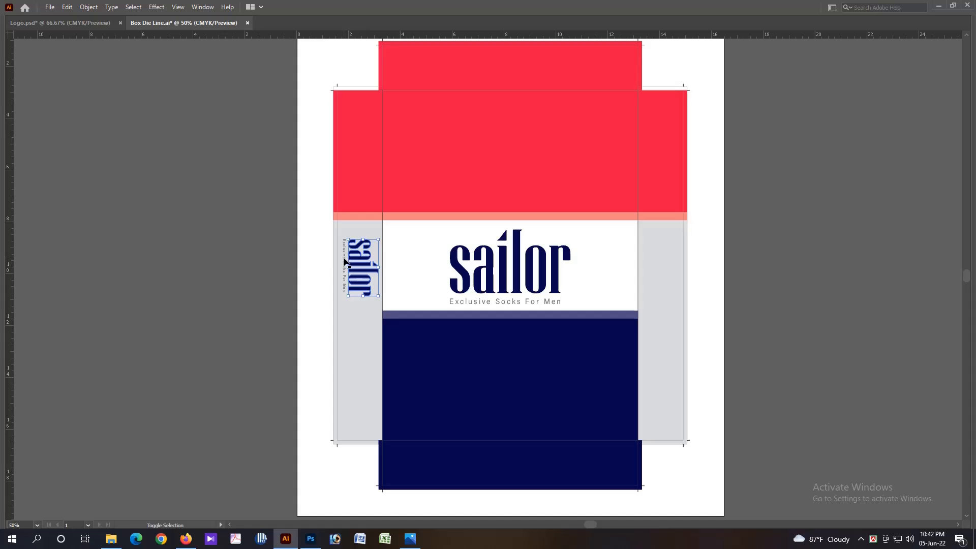
shift+click(344, 262)
click(272, 248)
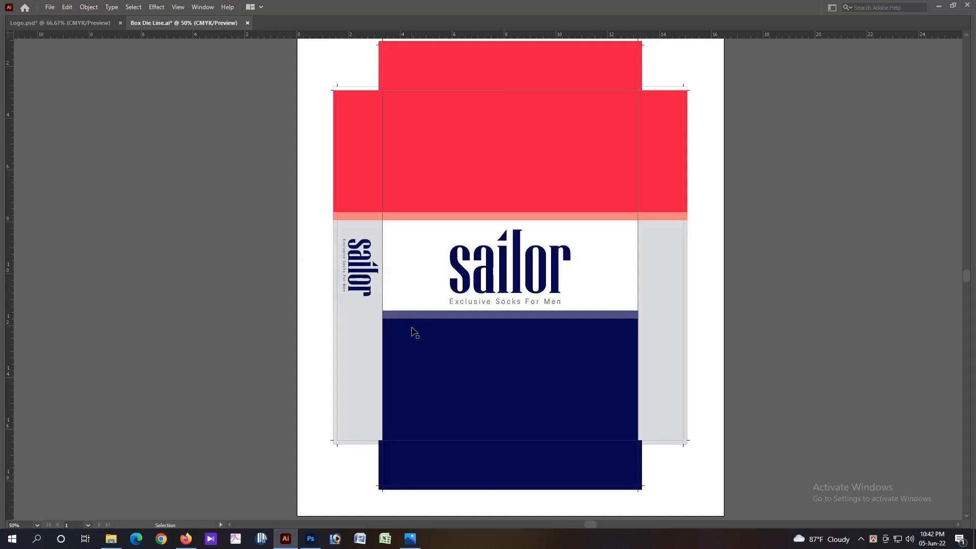
scroll(462, 355, up, 2)
alt+click(518, 317)
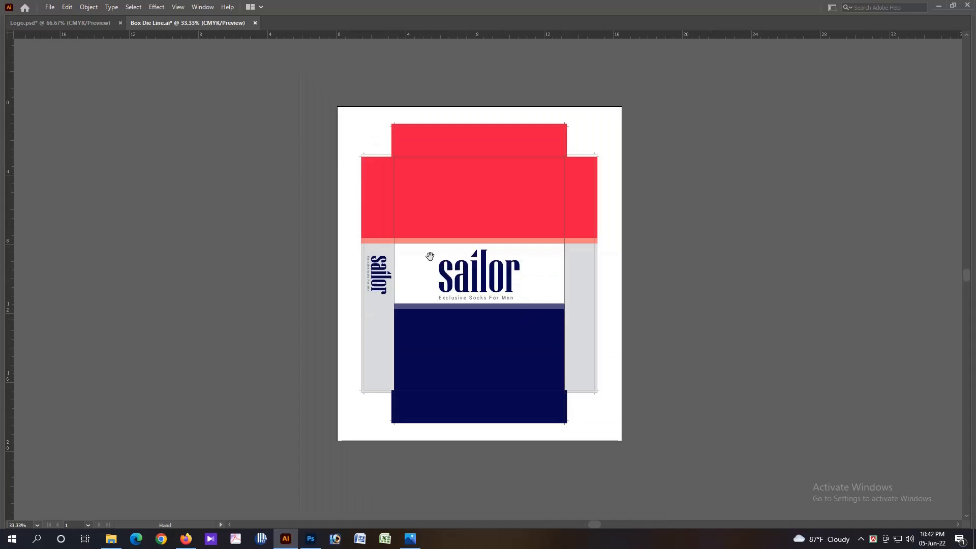
click(396, 259)
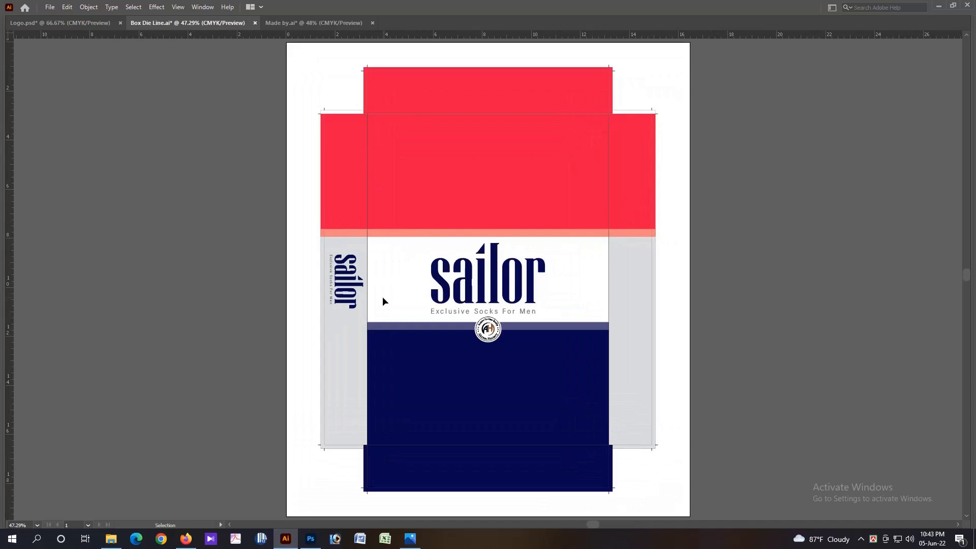
- Copy the left flap's logo and tagline onto the bottom navy flap and rotate the copy to read horizontally
click(351, 286)
shift+click(331, 295)
drag(353, 288, 555, 328)
key(r)
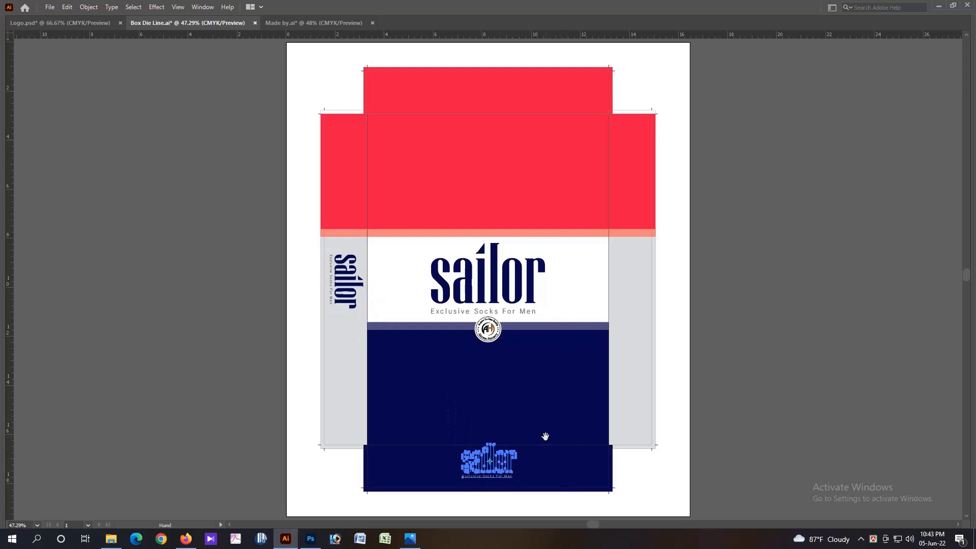
- Cut the logo copy from the bottom flap and place a vertical guide at the flap's horizontal center
drag(544, 436, 531, 352)
drag(459, 382, 578, 414)
key(Delete)
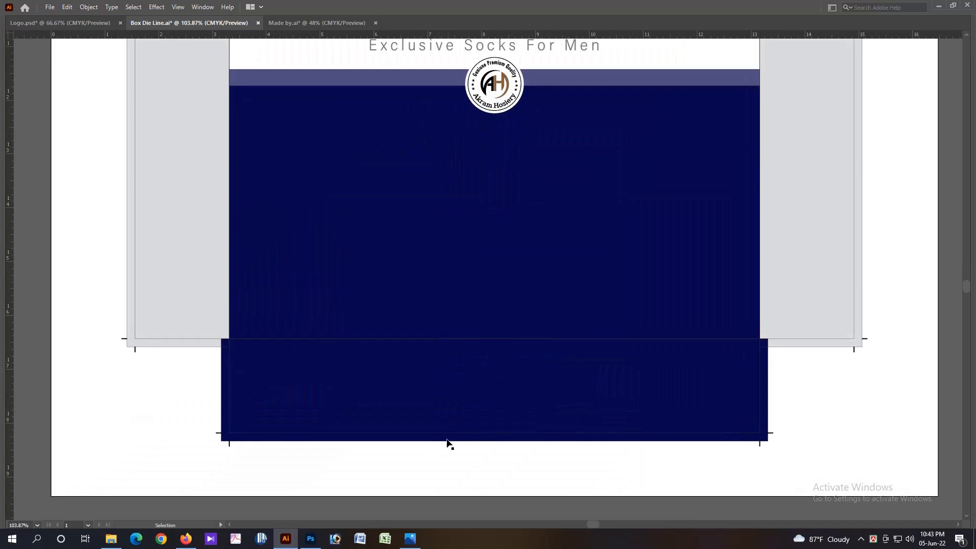
click(458, 433)
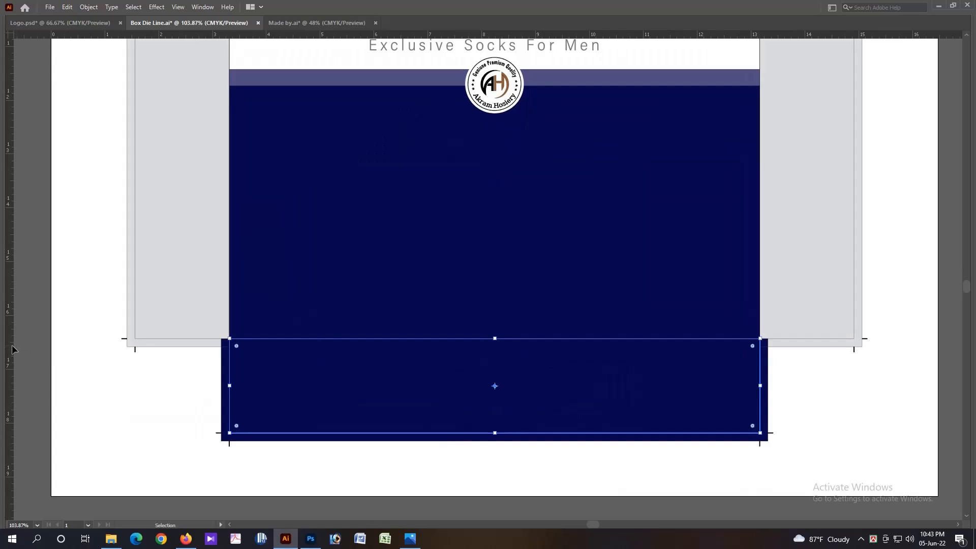
click(262, 398)
drag(13, 370, 610, 418)
- Paste the logo and tagline back in place on the bottom flap and center them on the vertical guide
key(ctrl+f)
mouse_move(519, 347)
mouse_down()
mouse_move(510, 356)
mouse_move(501, 326)
mouse_move(508, 350)
mouse_up()
scroll(510, 356, up, 2)
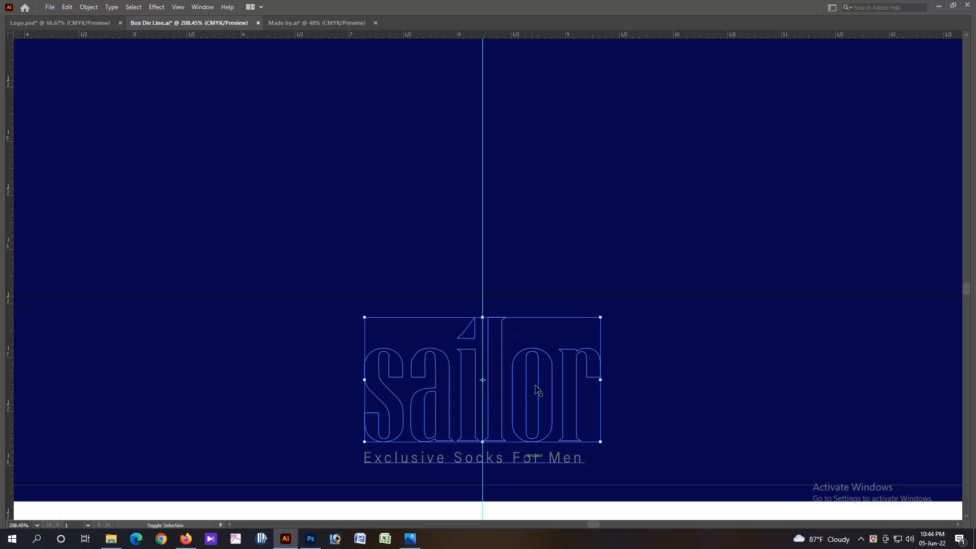
- Recolor the bottom flap's logo lettering with the light gray sampled from the right side flap
key(r)
ctrl+alt+click(530, 281)
ctrl+alt+click(530, 281)
ctrl+alt+click(529, 281)
ctrl+alt+click(528, 281)
key(i)
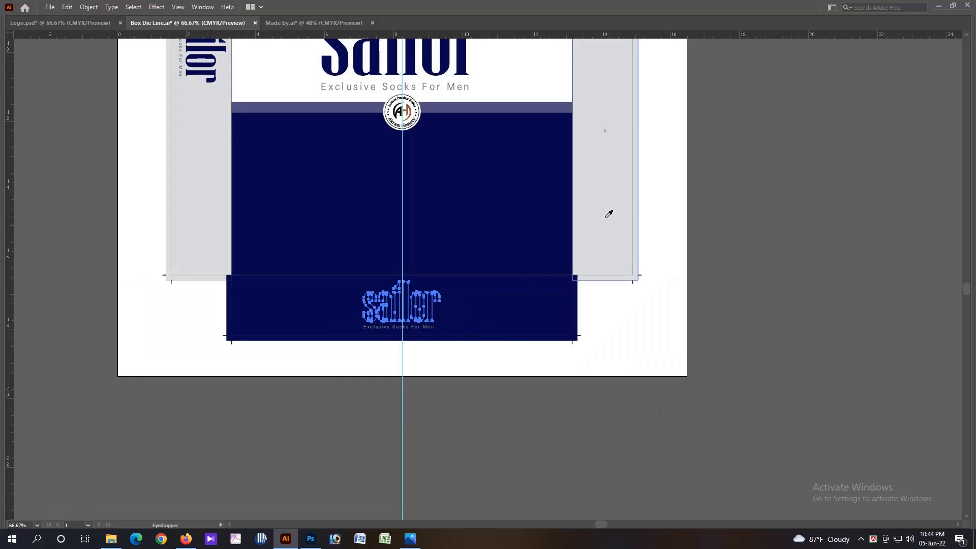
click(606, 217)
key(v)
click(702, 249)
- Recolor the bottom flap's tagline white, with C, M, Y and K all at 0%
click(414, 333)
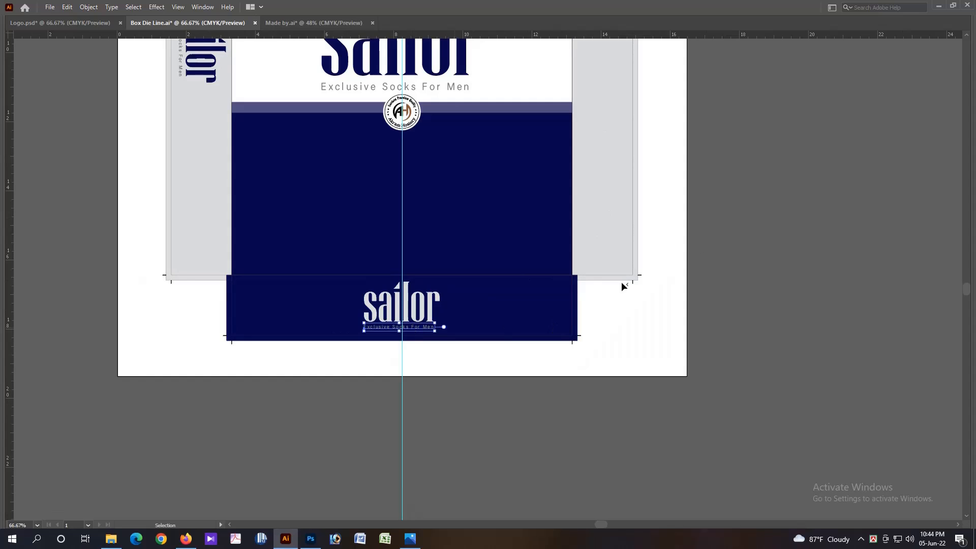
key(Tab)
key(i)
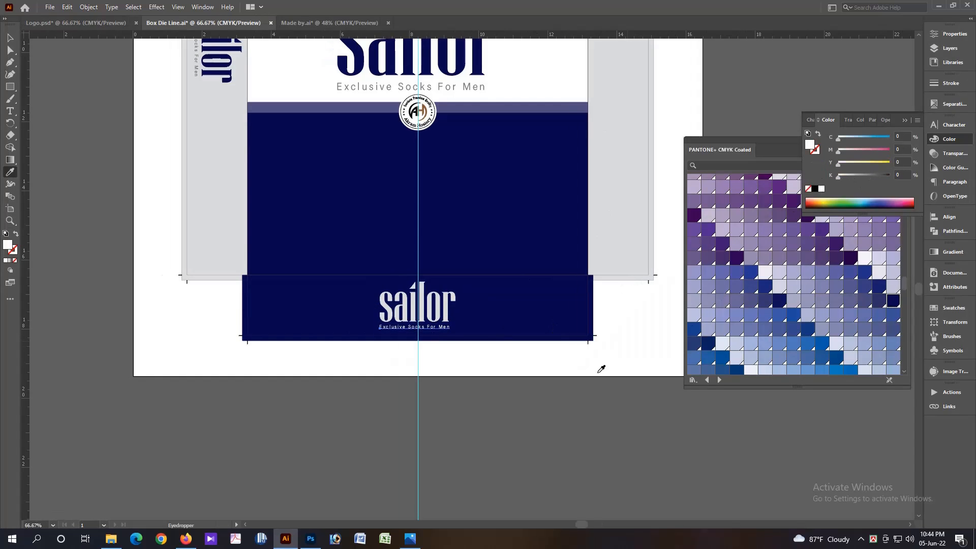
key(v)
click(560, 397)
key(Tab)
- Recolor the bottom flap's logo lettering with the red sampled from the upper panel
ctrl+alt+click(476, 354)
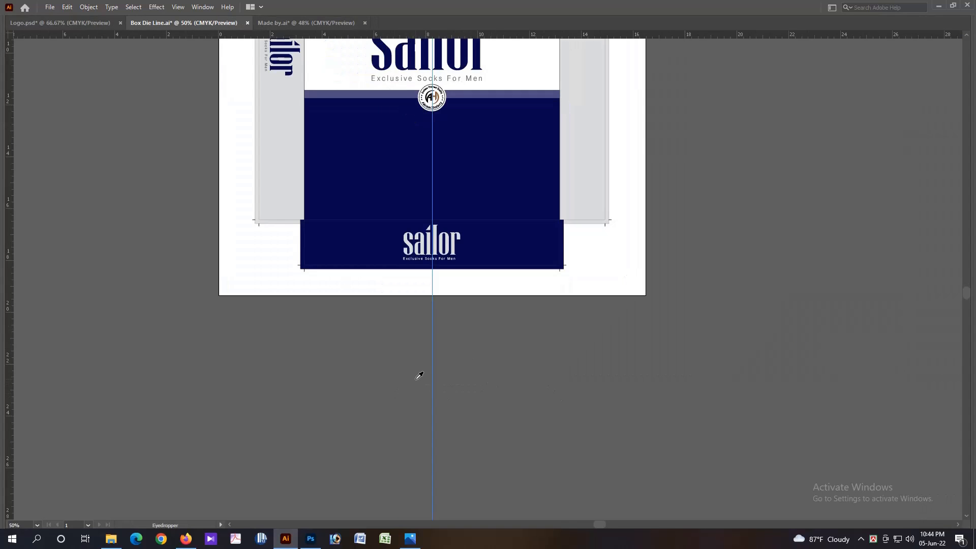
scroll(555, 397, up, 5)
click(446, 363)
drag(535, 300, 527, 385)
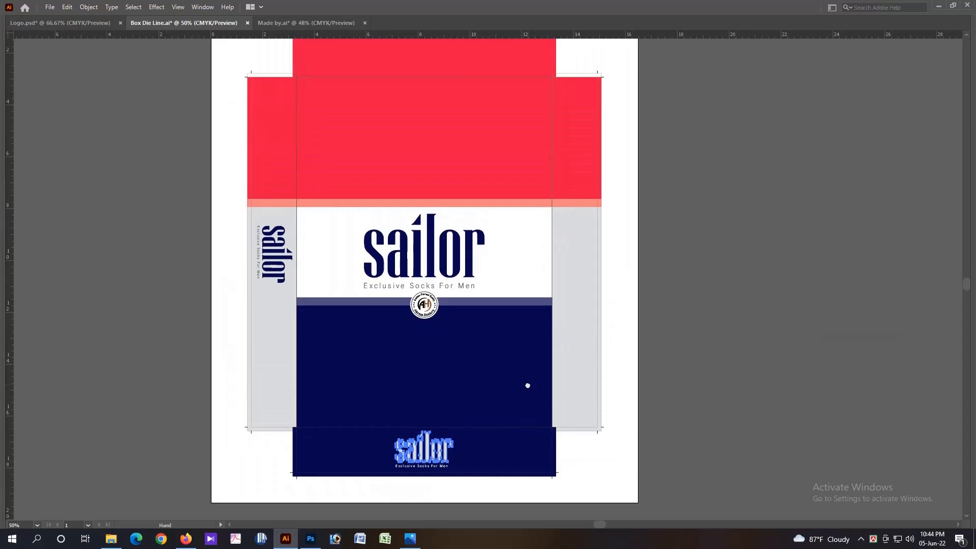
click(529, 174)
key(v)
click(676, 275)
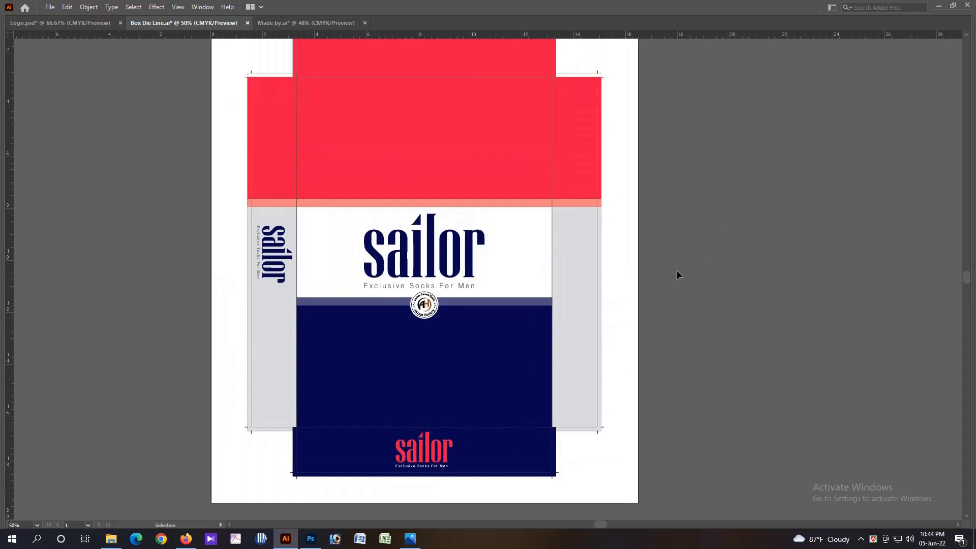
- Examine the bottom flap's red logo up close and against the whole box layout
click(493, 303)
drag(397, 331, 571, 355)
drag(468, 389, 617, 438)
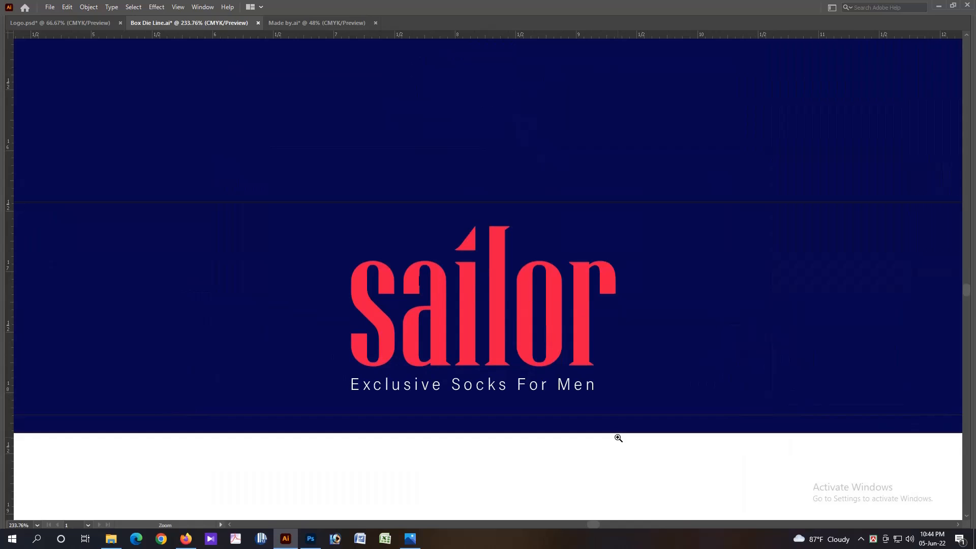
key(ctrl+0)
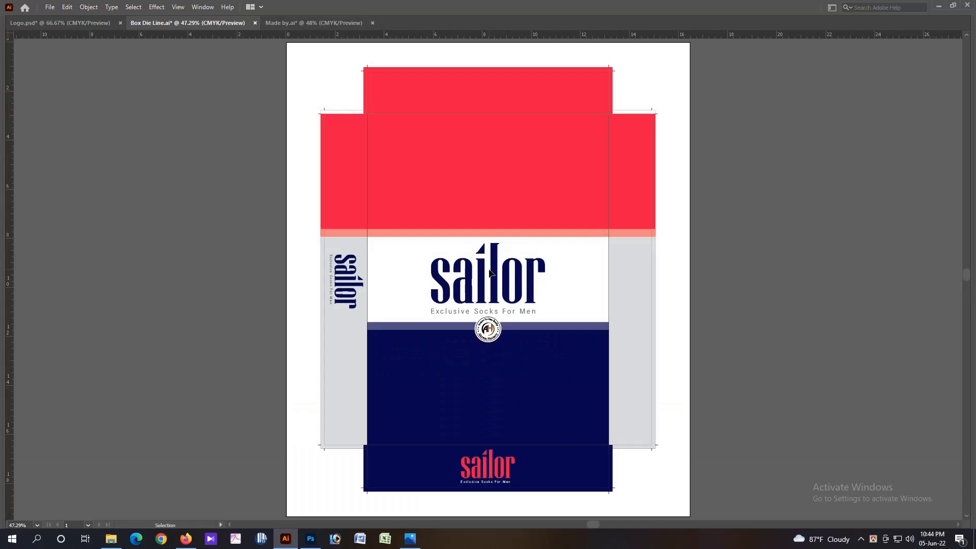
ctrl+alt+click(479, 294)
ctrl+alt+click(479, 294)
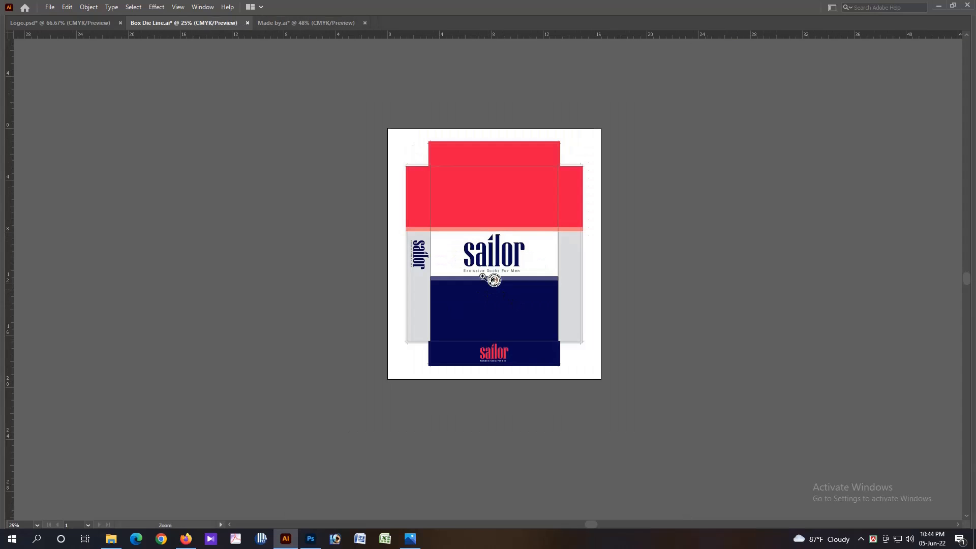
drag(482, 277, 562, 391)
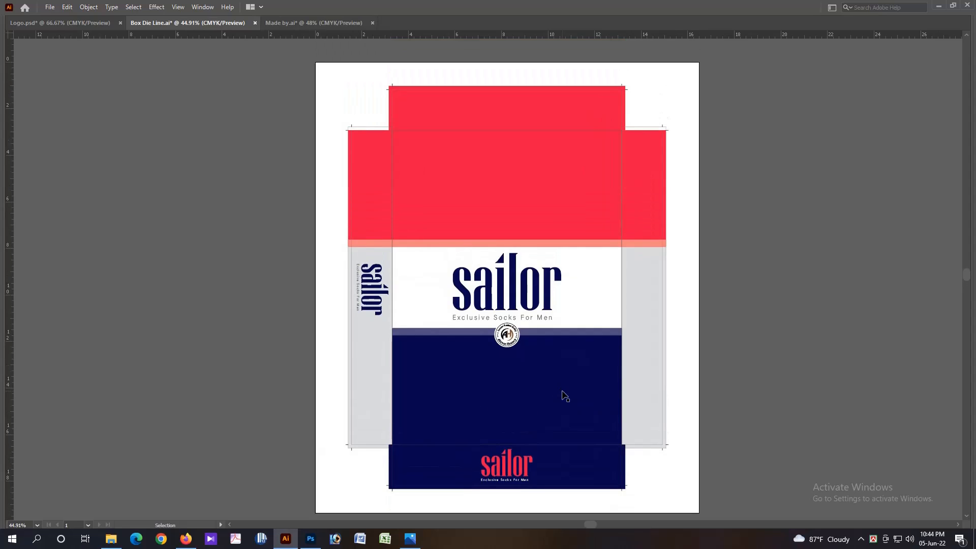
scroll(562, 392, up, 1)
scroll(565, 396, up, 1)
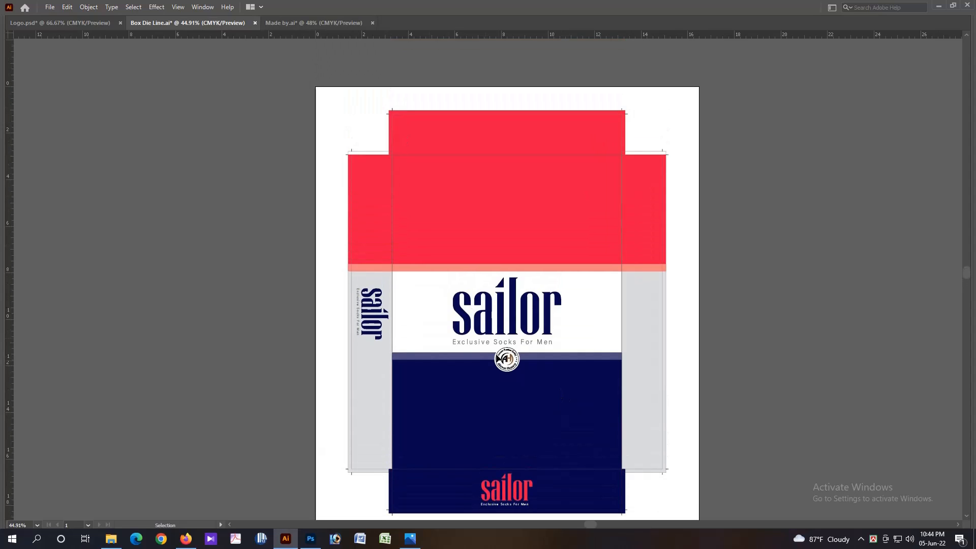
drag(585, 360, 583, 329)
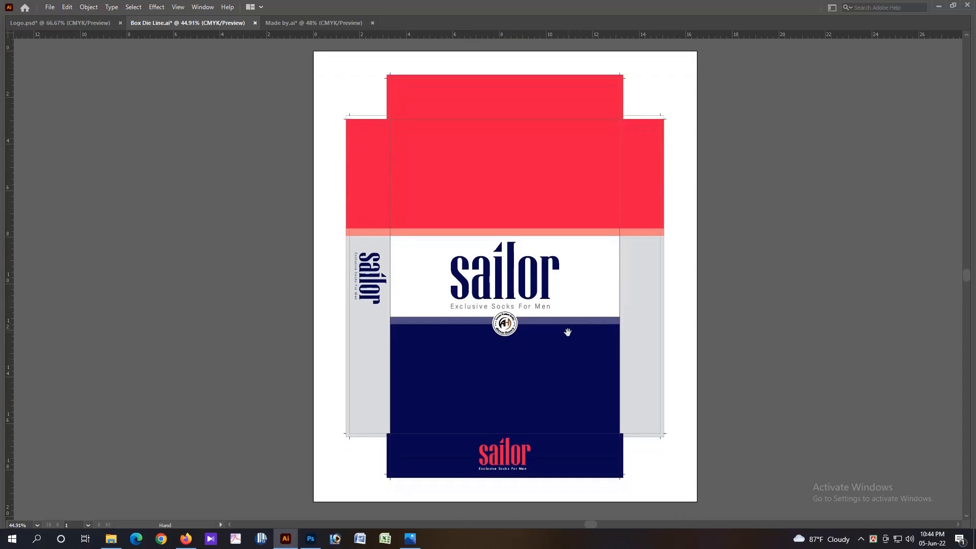
- Recolor the bottom flap's logo lettering with the right flap's gray, set its black value to 40%, and deselect it
click(520, 458)
key(i)
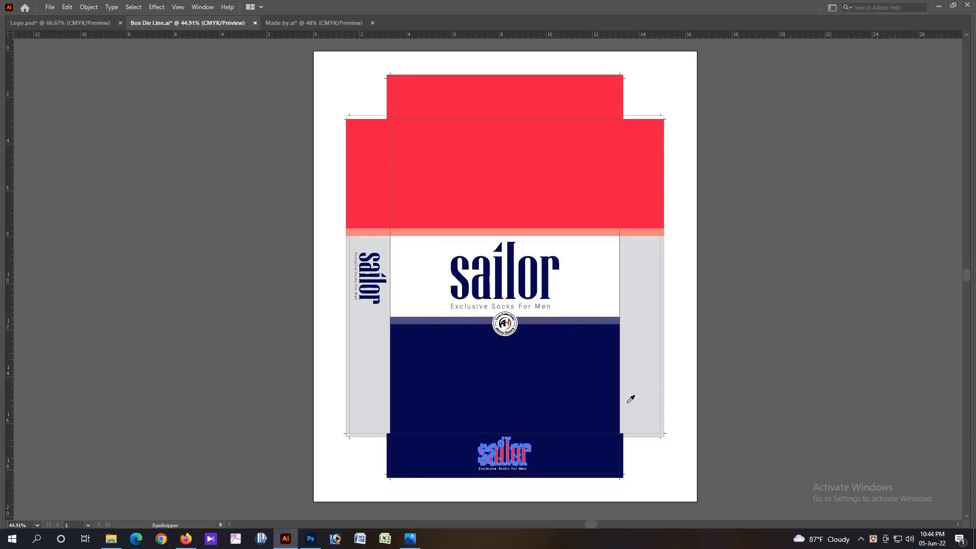
click(648, 356)
key(Tab)
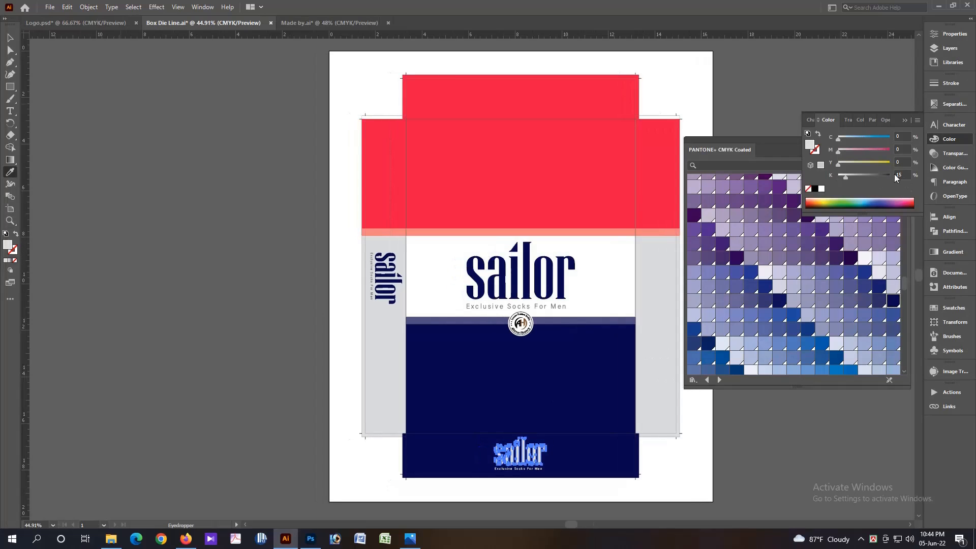
drag(906, 174, 842, 183)
text(40)
key(Return)
key(Tab)
key(v)
click(778, 218)
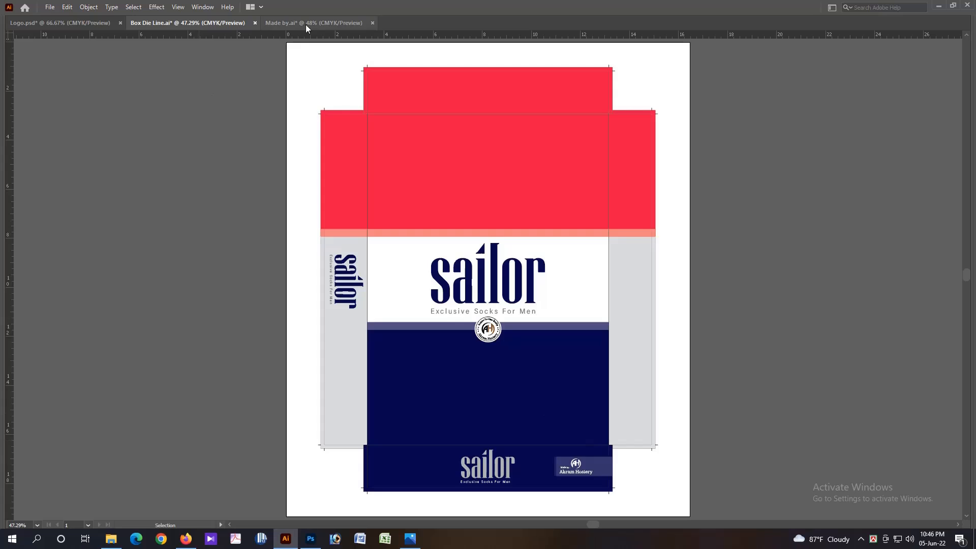
- Copy the QR code from Made by.ai and paste it onto the bottom flap of Box Die Line.ai, left of the logo
click(306, 24)
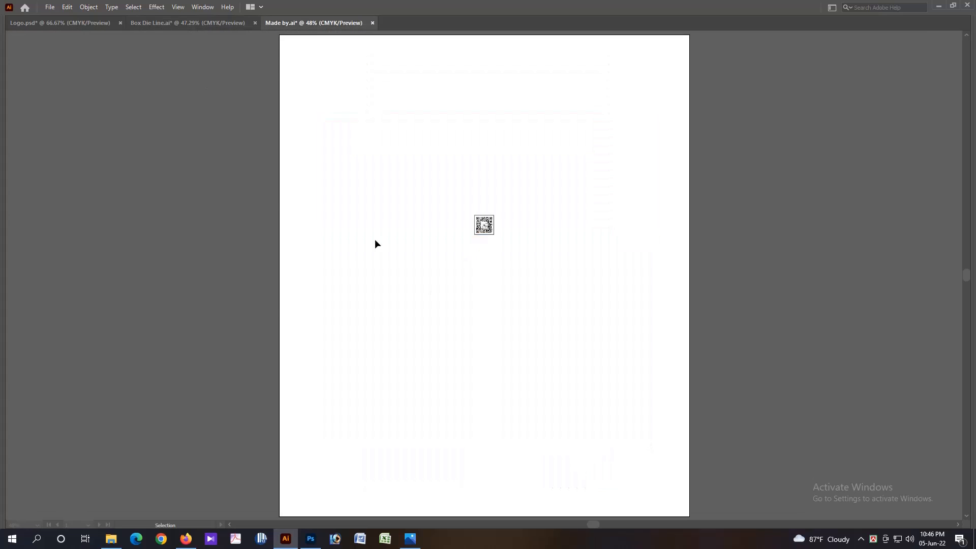
click(153, 23)
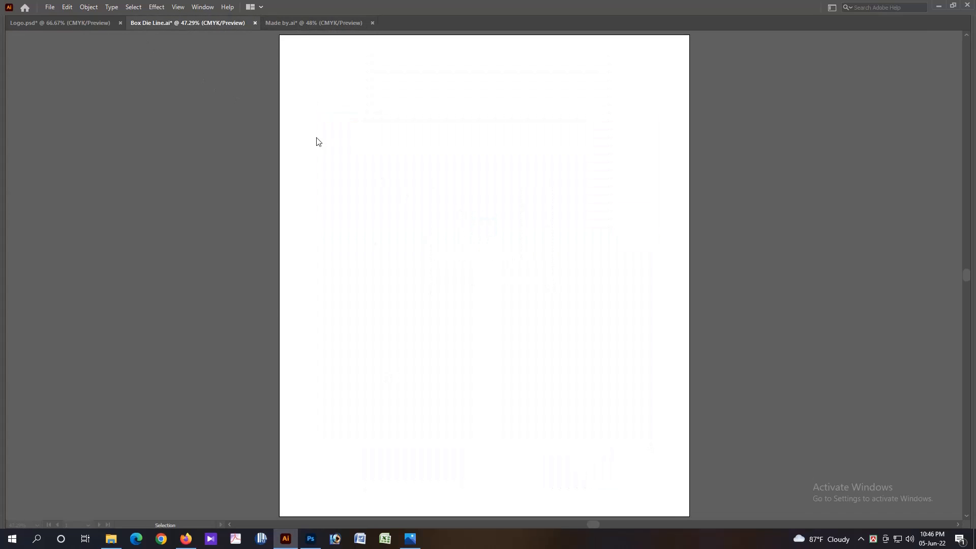
key(z)
drag(492, 374, 529, 256)
drag(409, 339, 631, 442)
key(ctrl+v)
drag(511, 294, 572, 345)
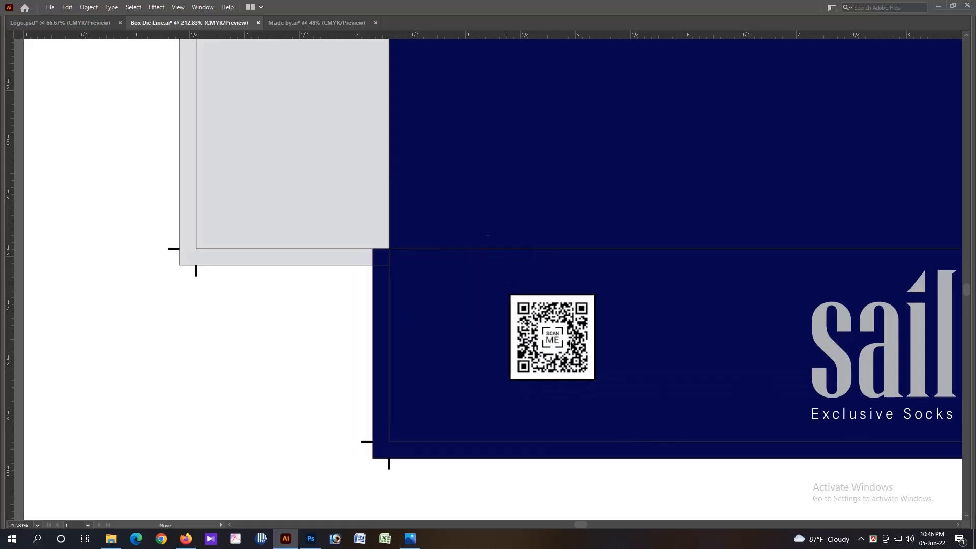
- Delete the pasted QR code and place a horizontal guide at the vertical center of the bottom flap's fold rectangle
key(Delete)
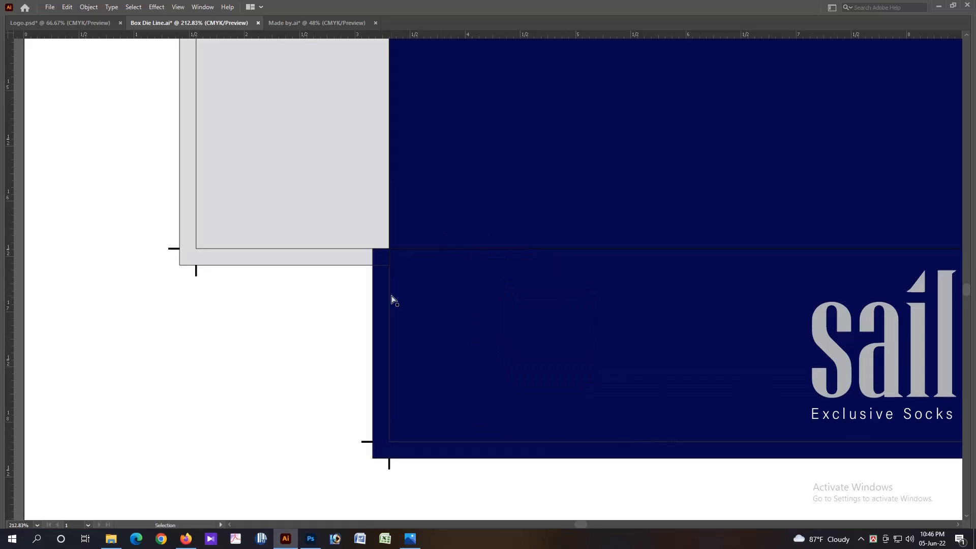
click(390, 300)
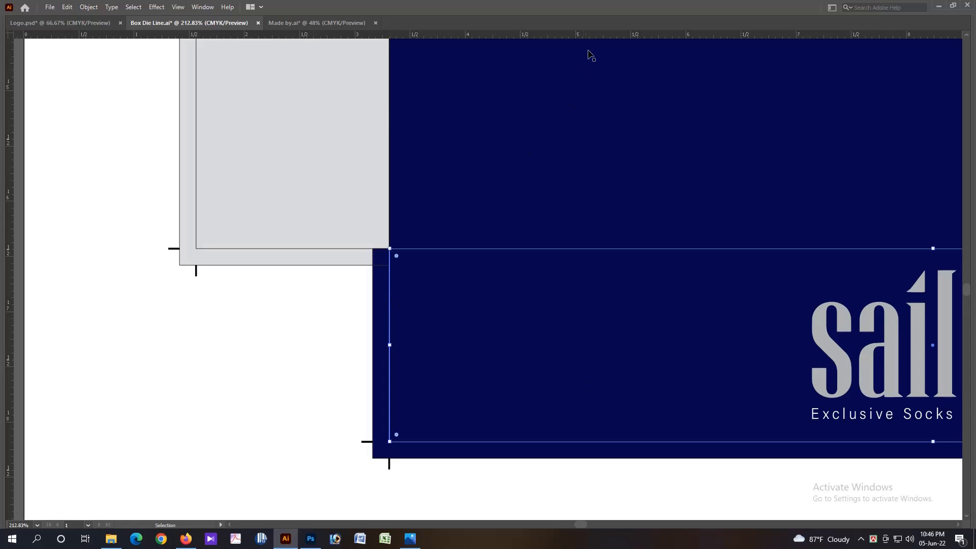
drag(588, 37, 393, 351)
click(389, 339)
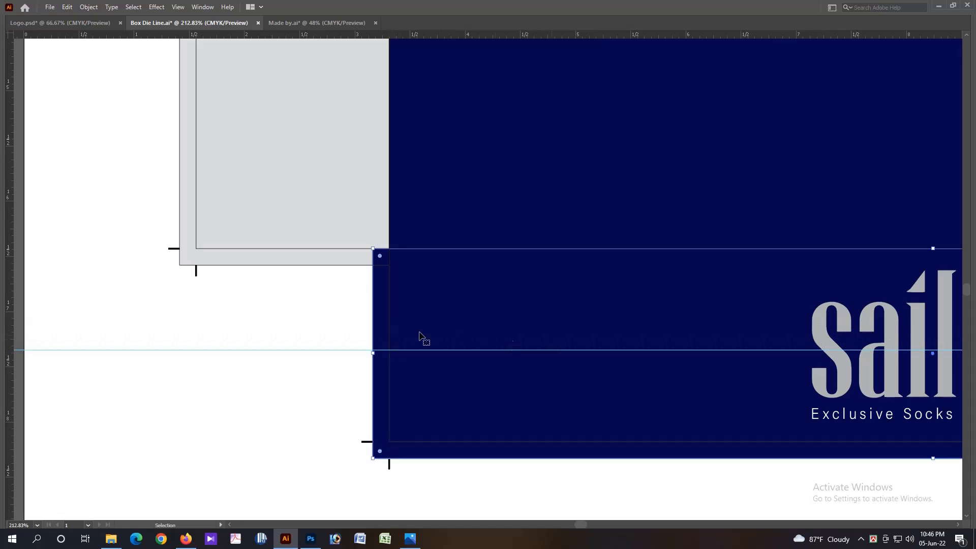
ctrl+click(389, 333)
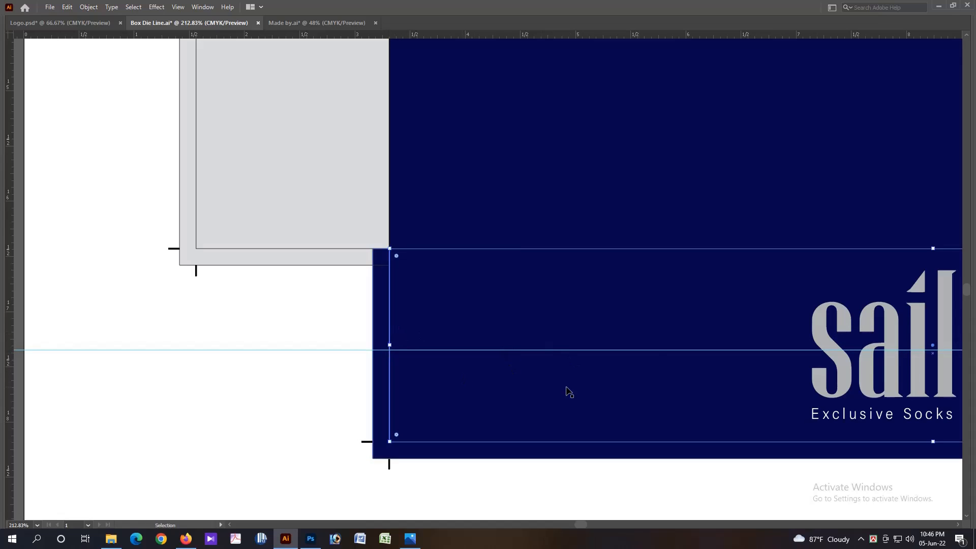
scroll(569, 386, right, 5)
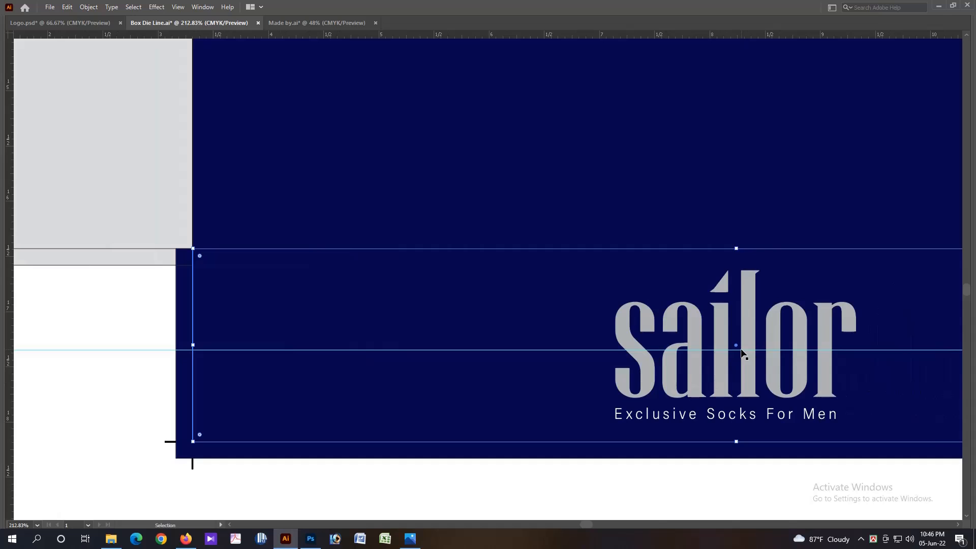
drag(736, 351, 736, 345)
ctrl+click(193, 371)
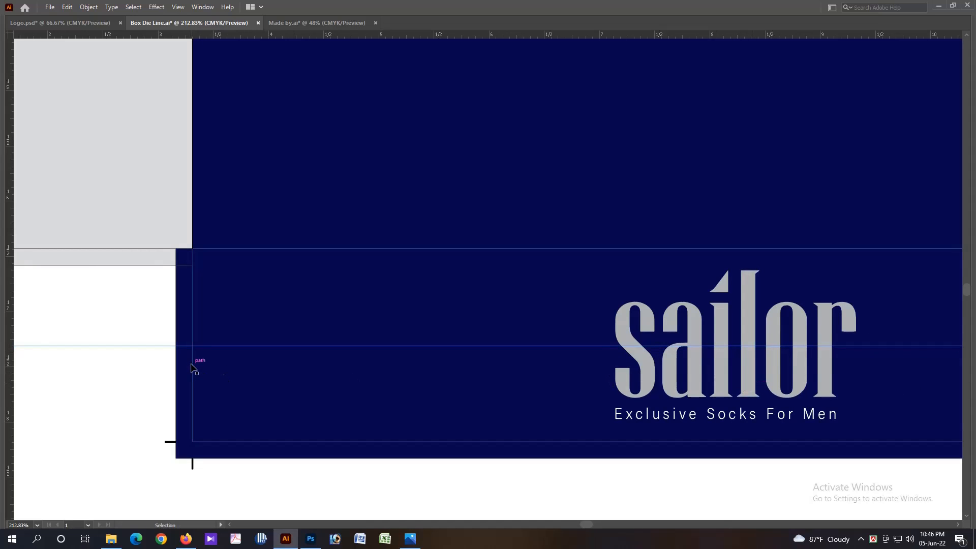
- Paste the QR code left of the bottom flap's logo, center it on the horizontal guide, and delete the guide
key(ctrl+v)
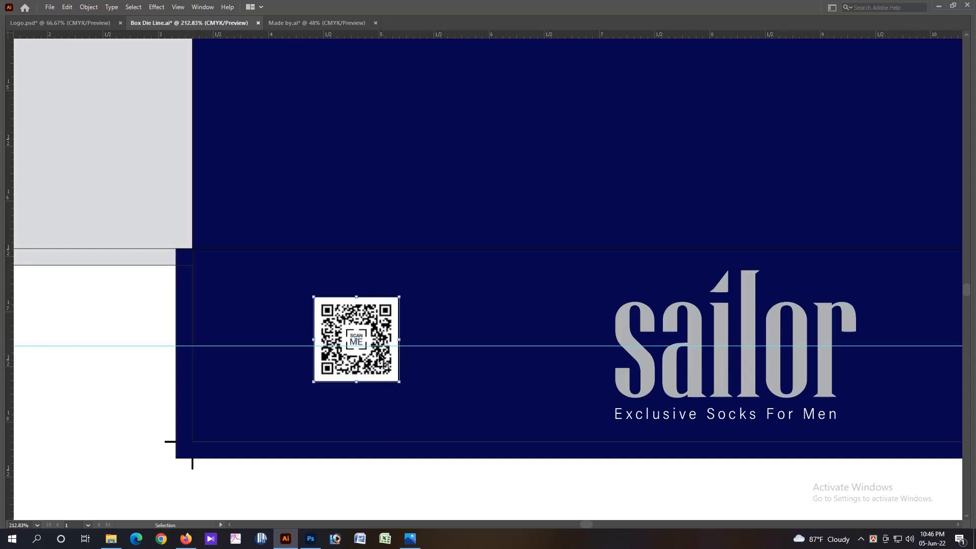
drag(378, 364, 376, 370)
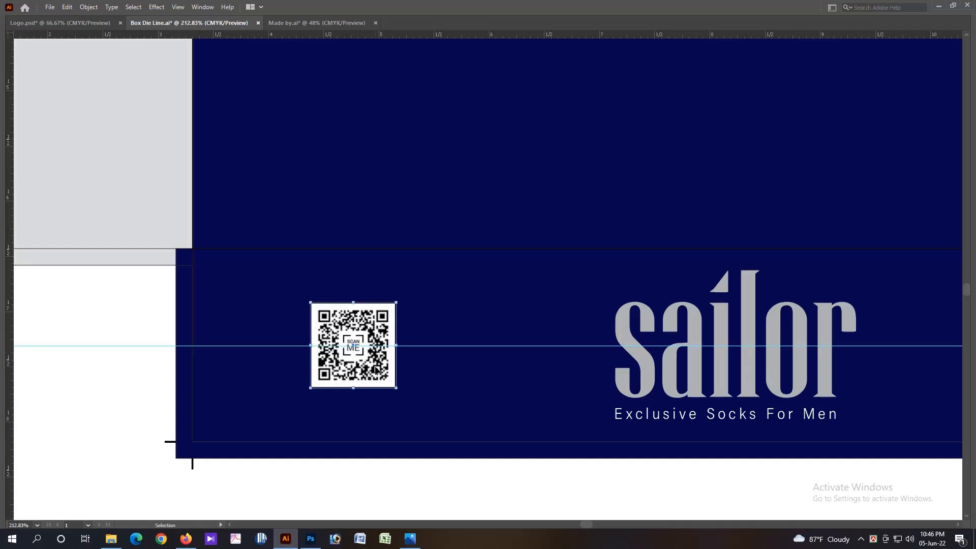
ctrl+alt+click(469, 348)
ctrl+alt+click(469, 348)
ctrl+alt+click(469, 347)
ctrl+alt+click(469, 348)
ctrl+alt+click(579, 281)
drag(681, 287, 634, 388)
click(730, 280)
key(Delete)
drag(736, 274, 784, 444)
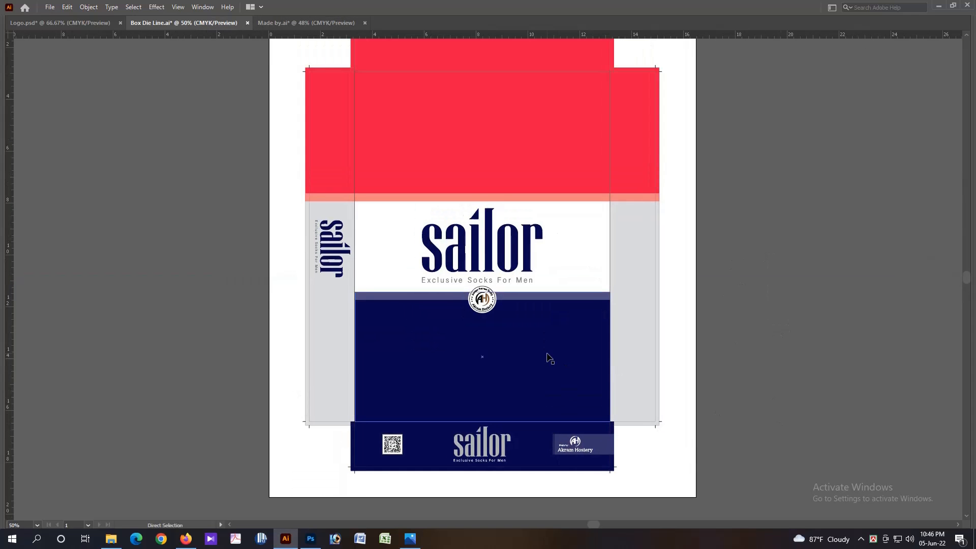
key(ctrl+0)
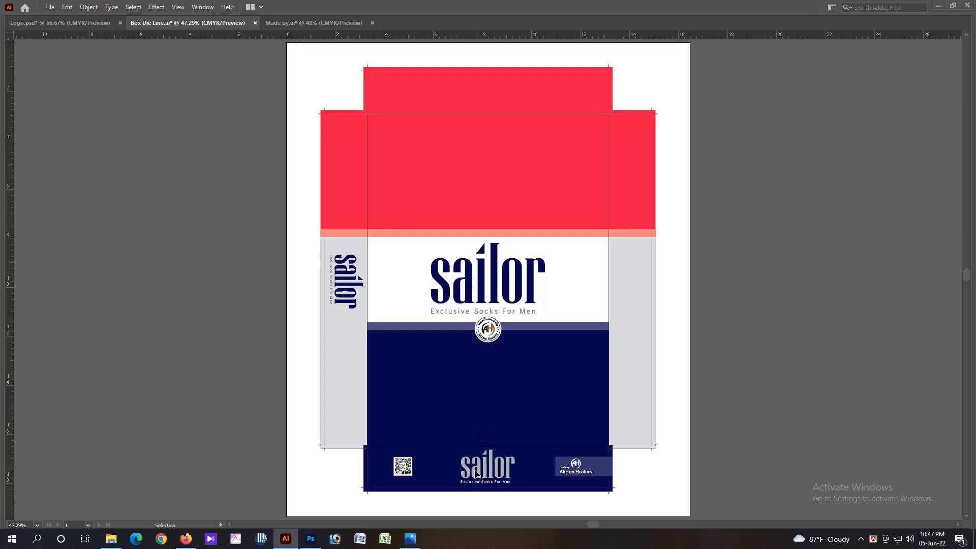
- Place an enlarged copy of the left flap's tagline, rotated 180 degrees, along the middle of the right gray flap
click(354, 283)
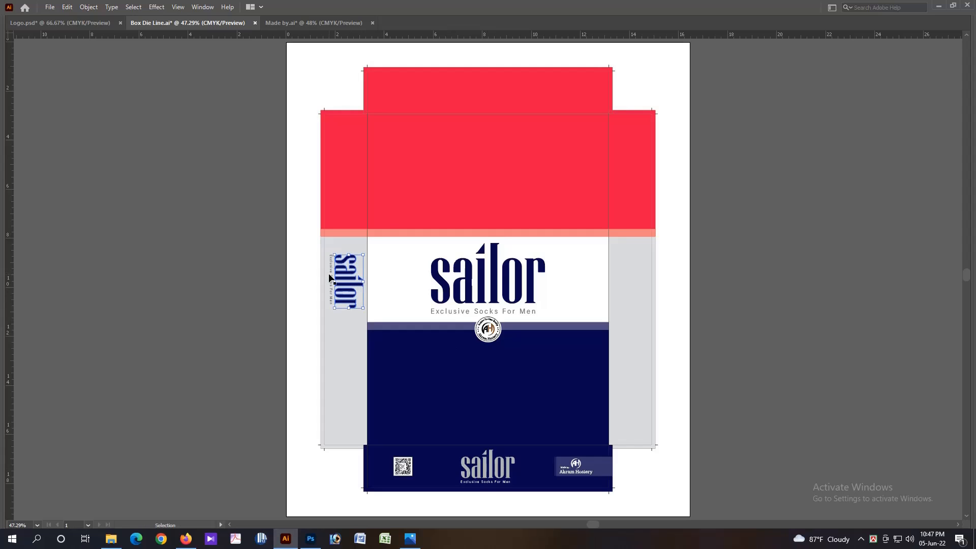
click(255, 254)
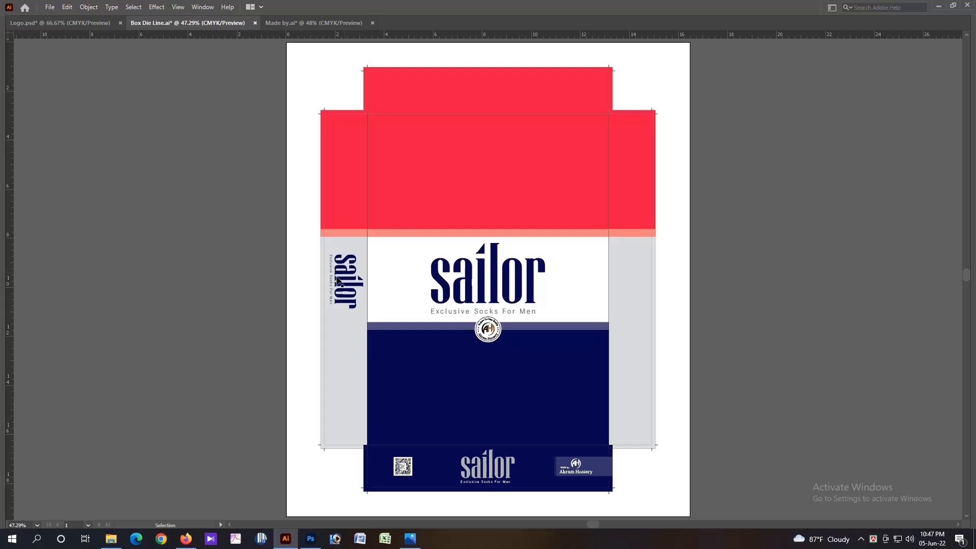
drag(331, 285, 636, 353)
key(r)
drag(692, 431, 562, 208)
key(v)
click(749, 325)
click(634, 312)
drag(631, 325, 629, 356)
click(710, 337)
- Copy the left flap's logo to just below the tagline on the right gray flap and rotate the copy 180 degrees
click(342, 273)
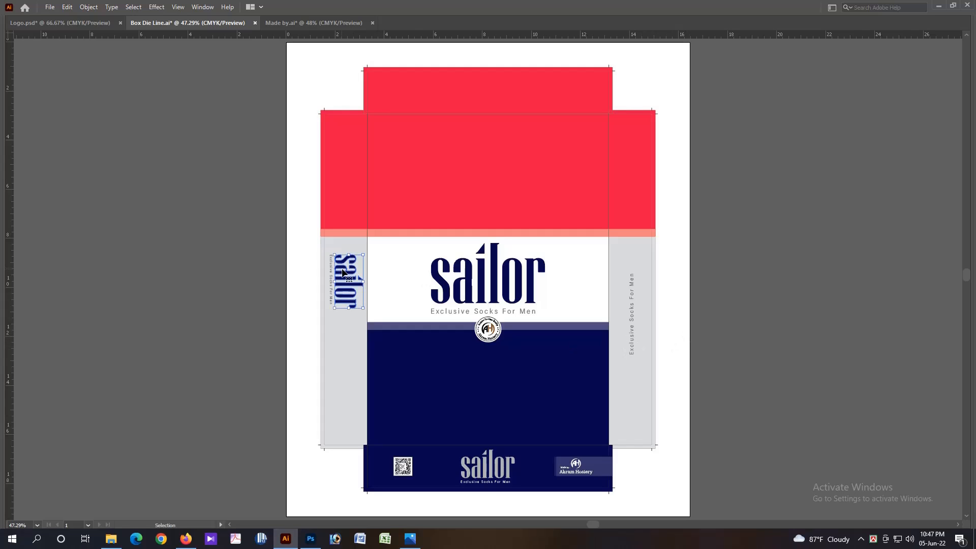
drag(343, 273, 642, 390)
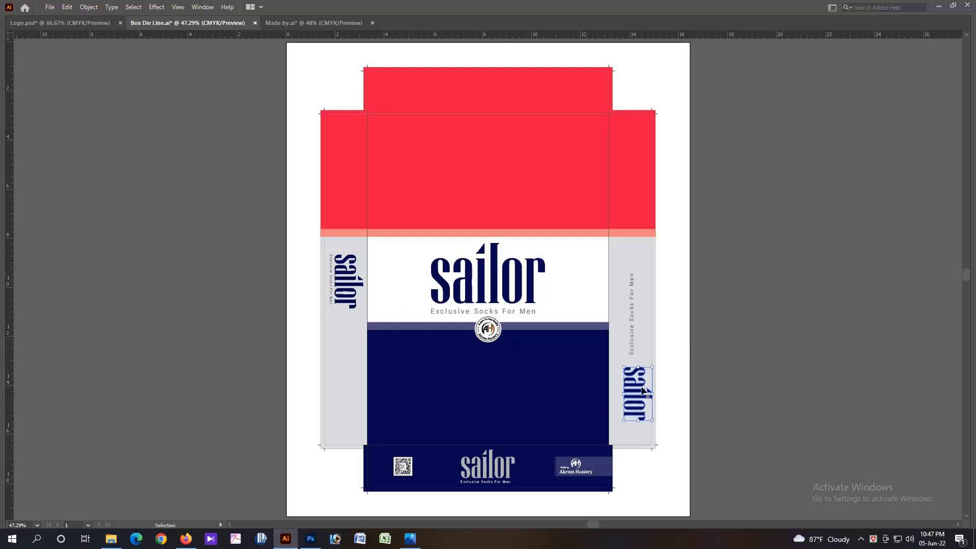
drag(729, 484, 530, 309)
key(v)
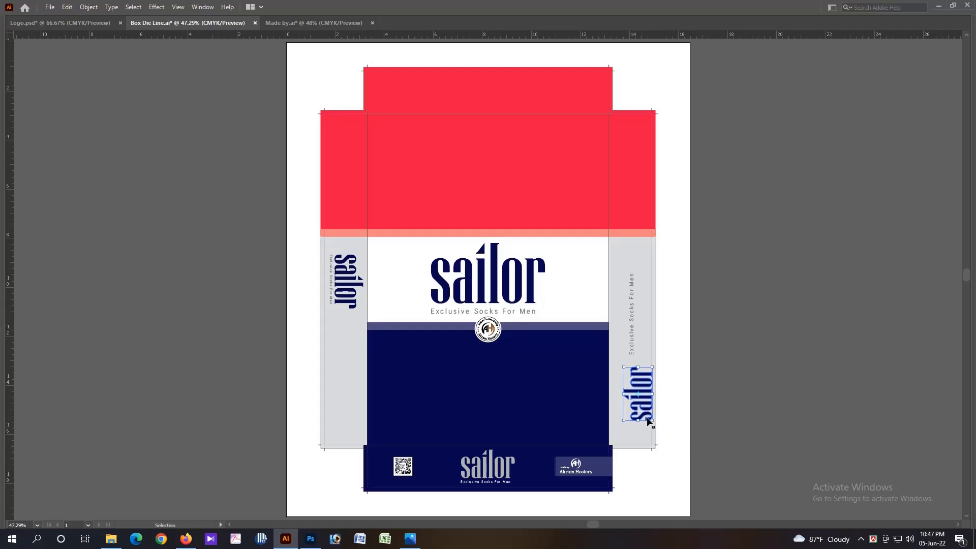
- Move the right flap's logo under the tagline and align the horizontal centers of both objects
drag(644, 404, 631, 394)
shift+click(630, 346)
key(r)
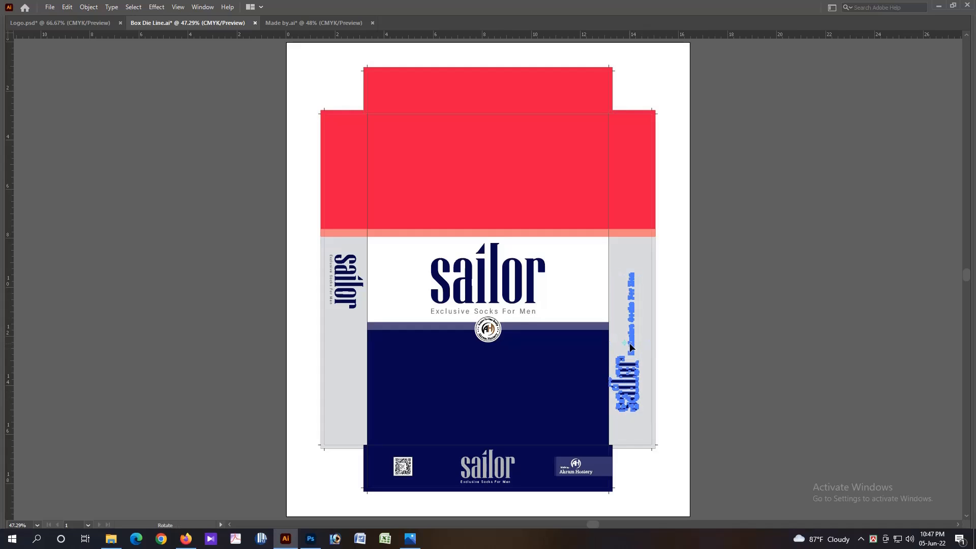
key(Tab)
key(Tab)
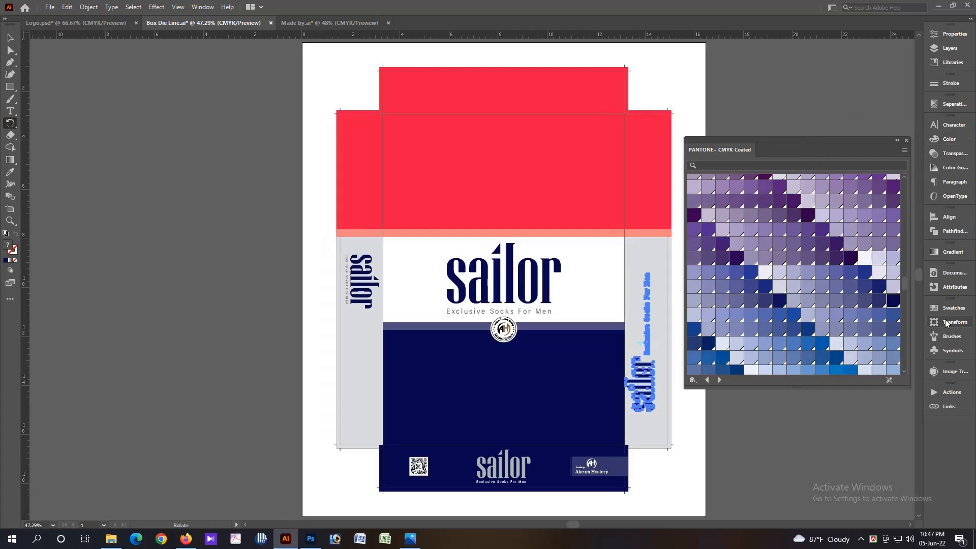
click(949, 217)
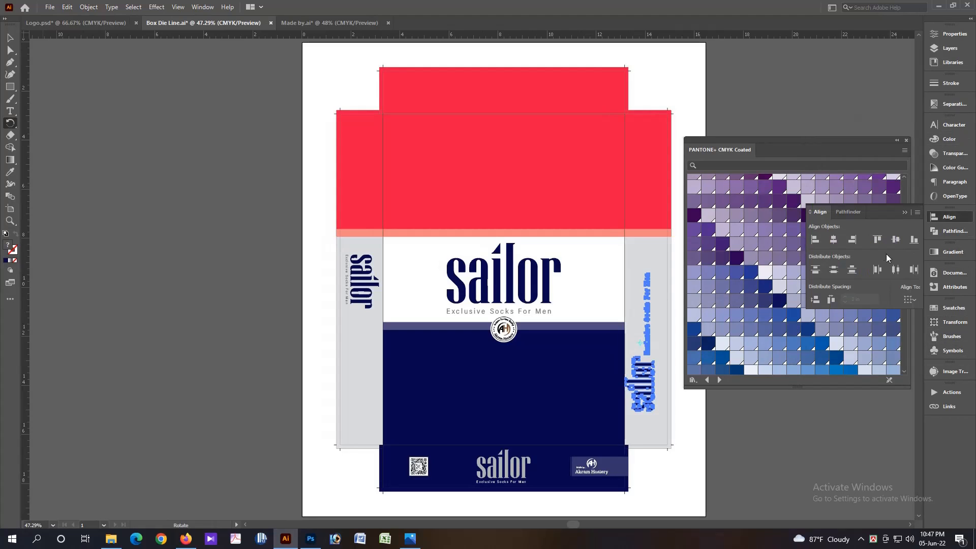
click(833, 240)
key(Tab)
key(v)
click(715, 336)
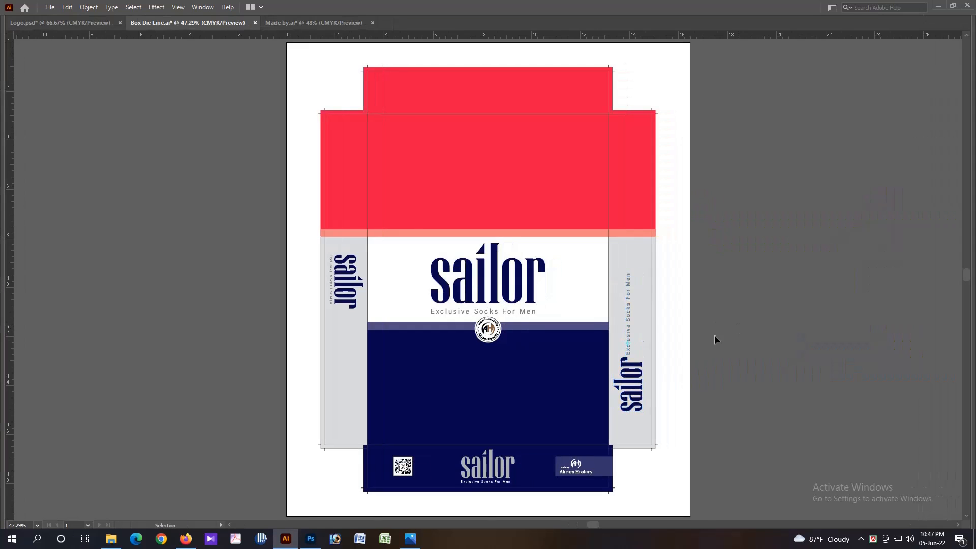
- Shift the right flap's tagline outward toward the logo's baseline, and move logo and tagline together up the flap
drag(610, 376, 824, 412)
drag(665, 329, 682, 326)
shift+click(686, 355)
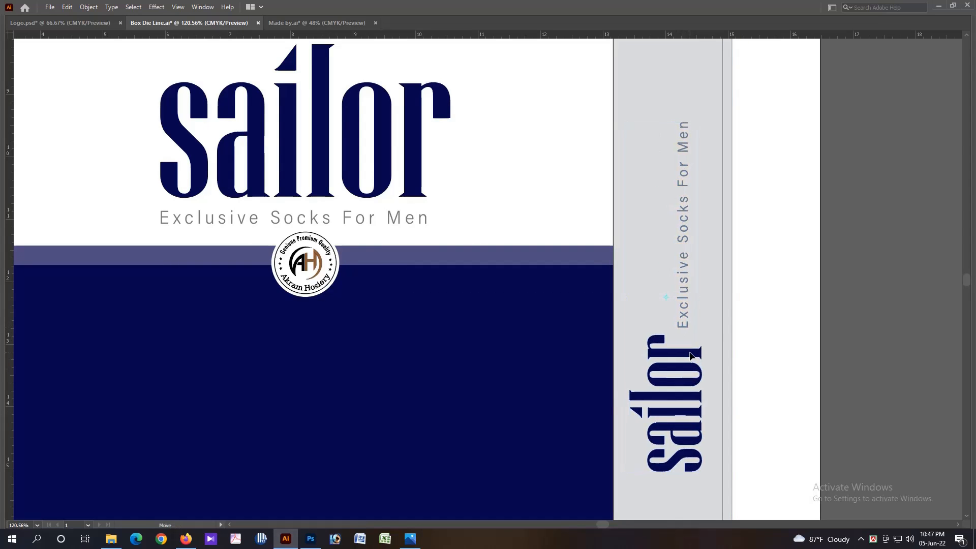
key(ctrl+0)
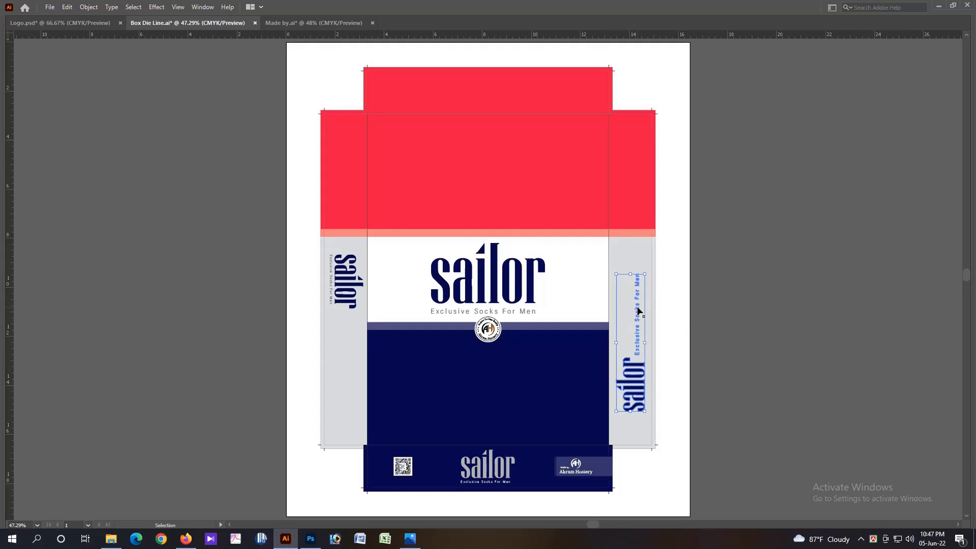
drag(639, 312, 643, 220)
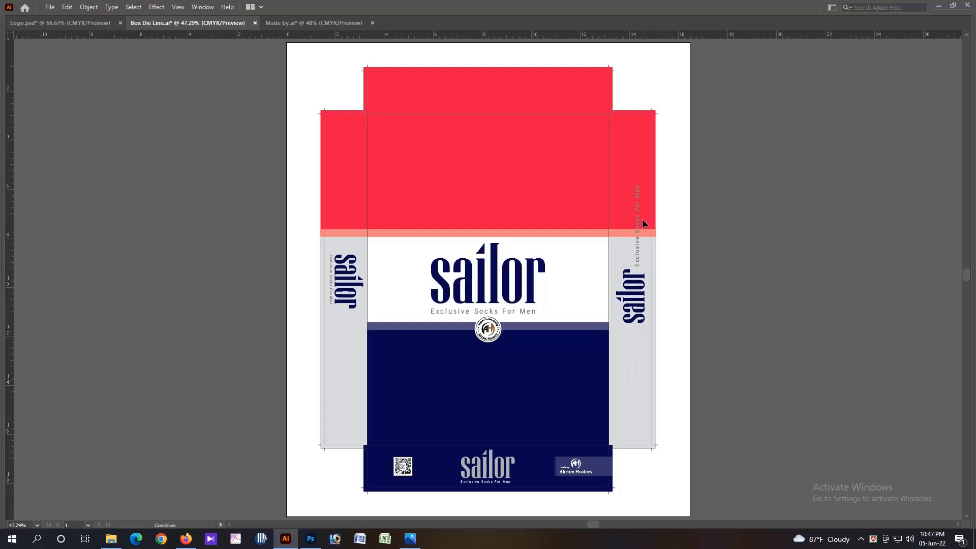
drag(643, 224, 643, 224)
- Move the tagline fully onto the red part of the right flap and fill it white
drag(638, 267, 639, 211)
key(Tab)
click(946, 140)
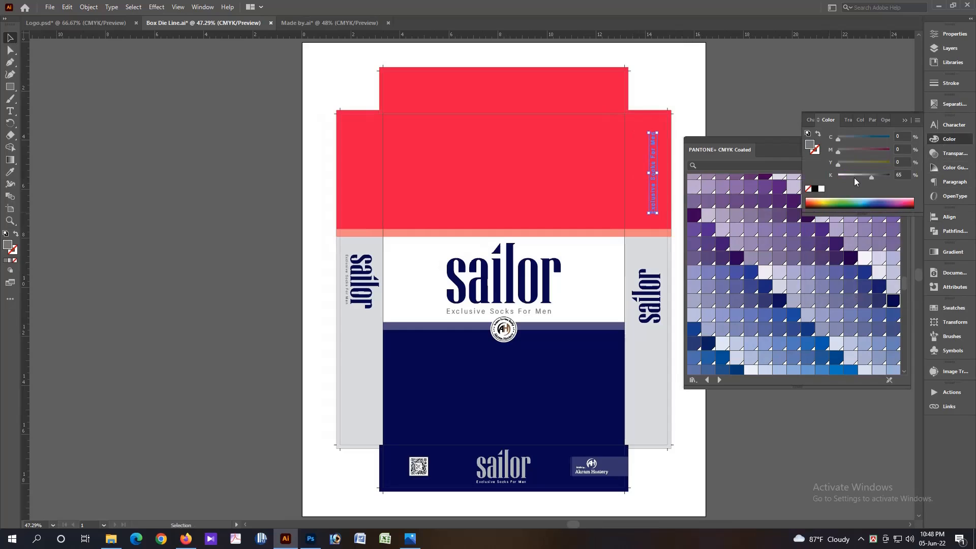
key(Tab)
key(Tab)
key(Tab)
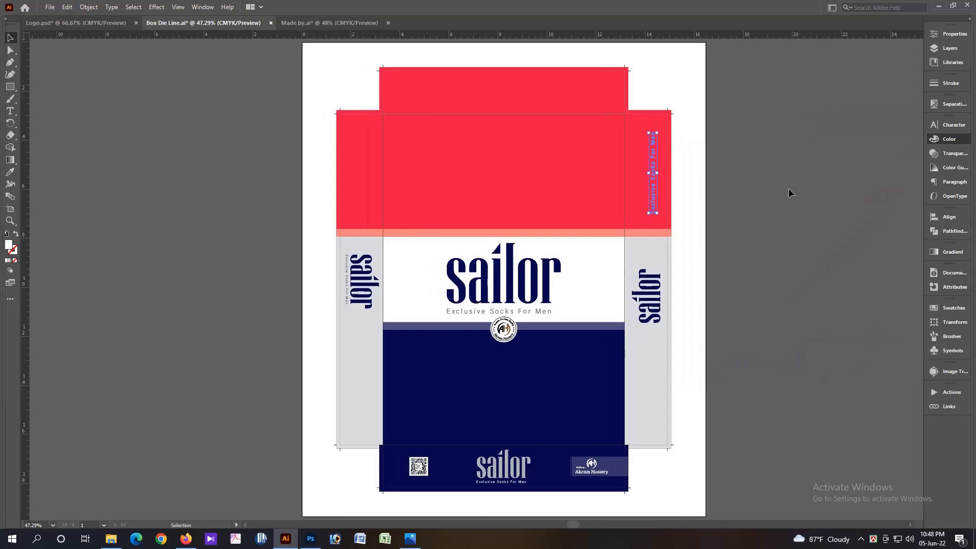
click(766, 218)
key(z)
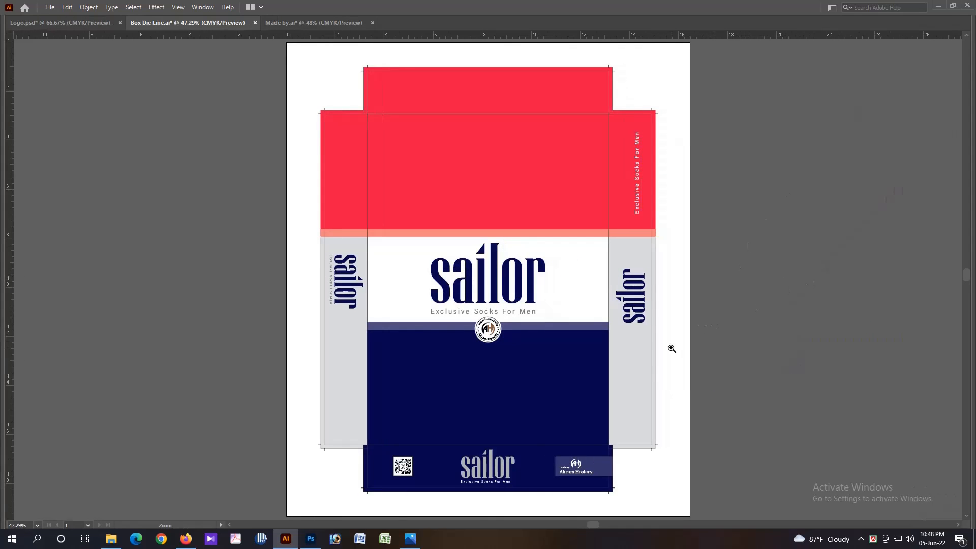
- Try the right flap's logo as a navy outline without fill and enlarge it to the flap's width
click(639, 308)
click(663, 322)
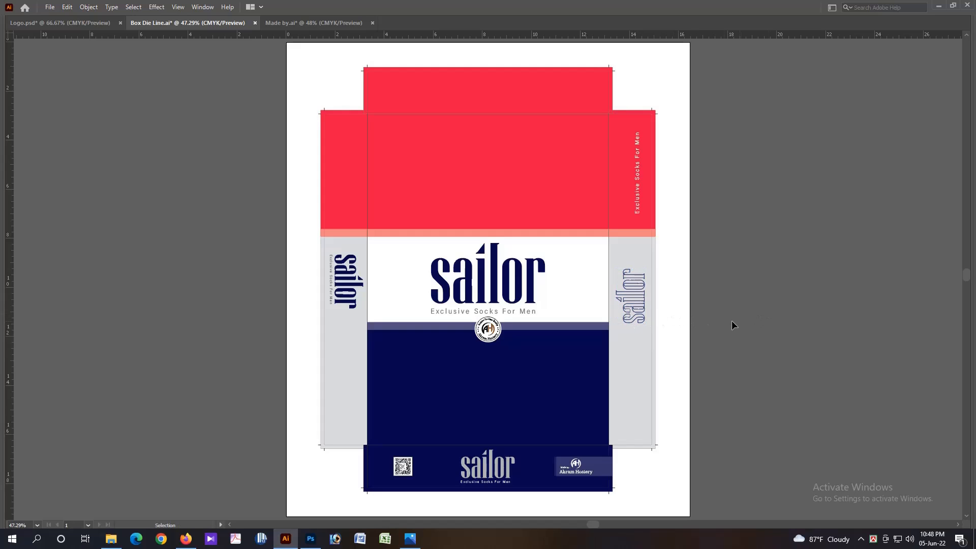
click(645, 304)
key(F6)
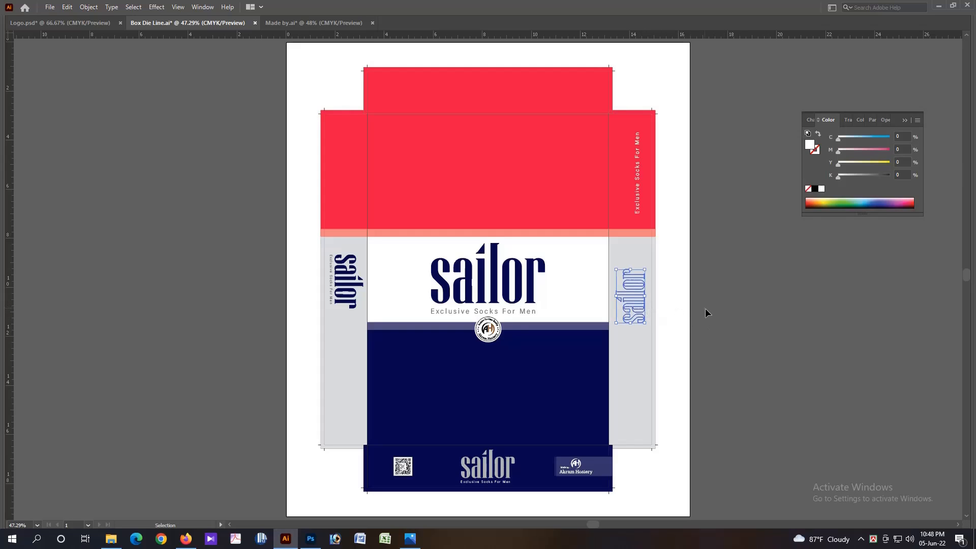
key(Tab)
drag(646, 323, 650, 352)
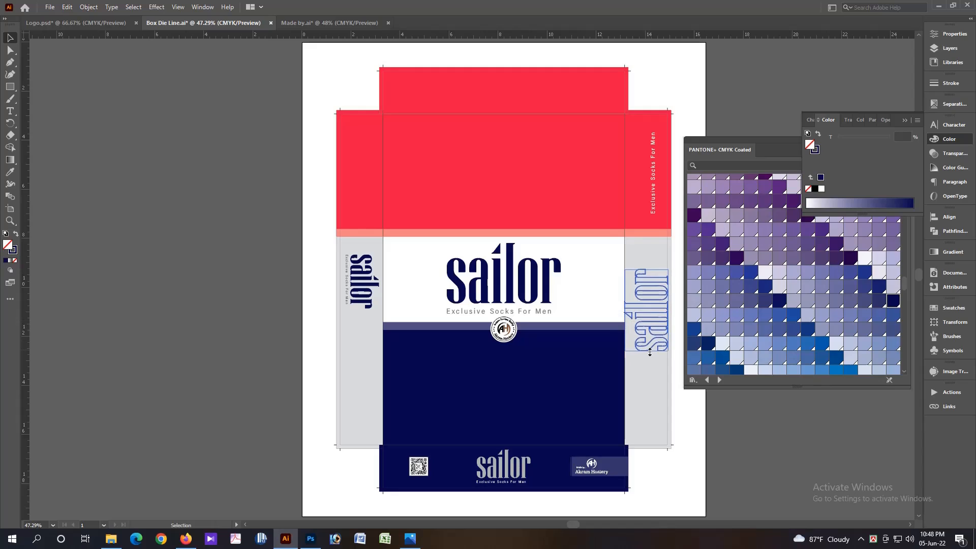
key(Tab)
click(720, 337)
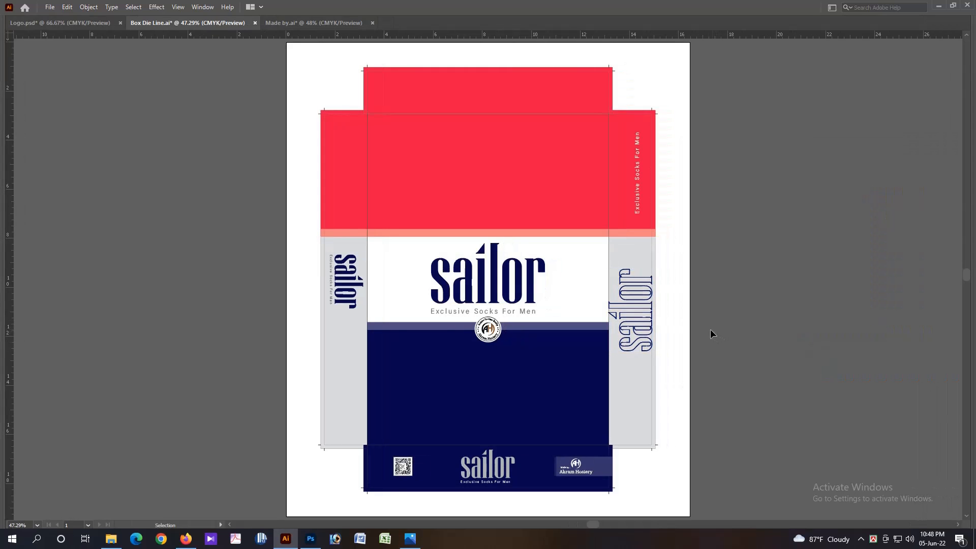
- Return the right flap's logo to a solid navy fill and shrink it well inside the flap's width
scroll(637, 328, up, 4)
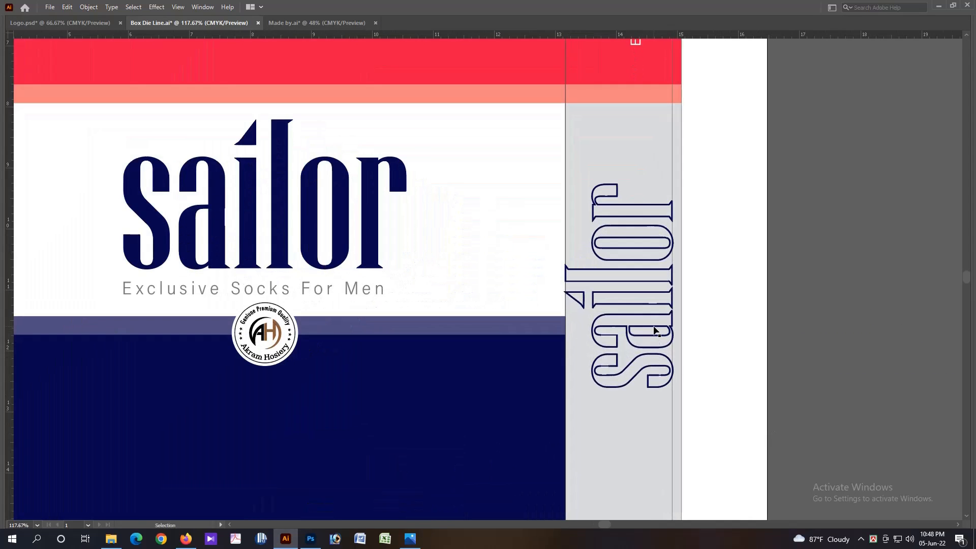
click(676, 329)
drag(619, 387, 629, 254)
key(ctrl+minus)
key(ctrl+minus)
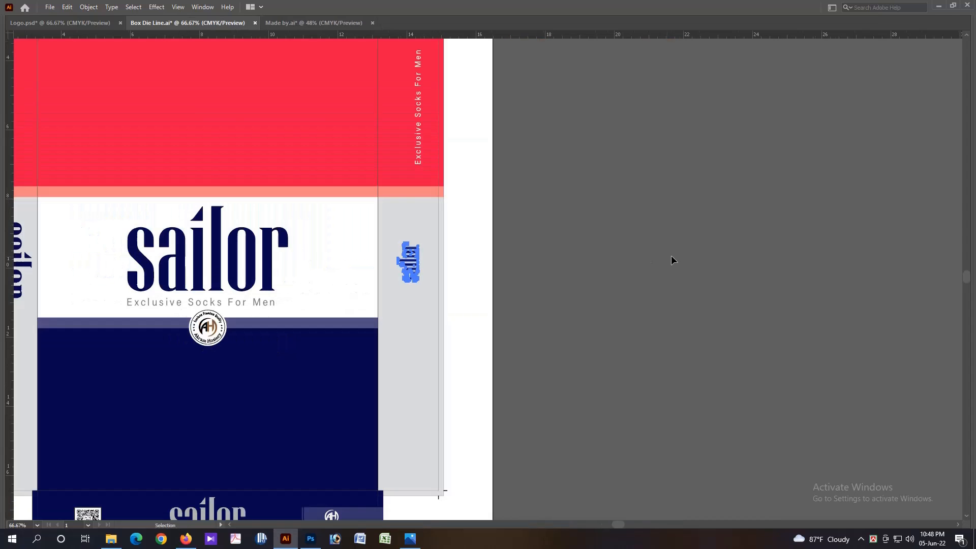
- Move the small logo onto the red part of the right flap and fill it white
drag(496, 262, 614, 315)
drag(539, 325, 534, 208)
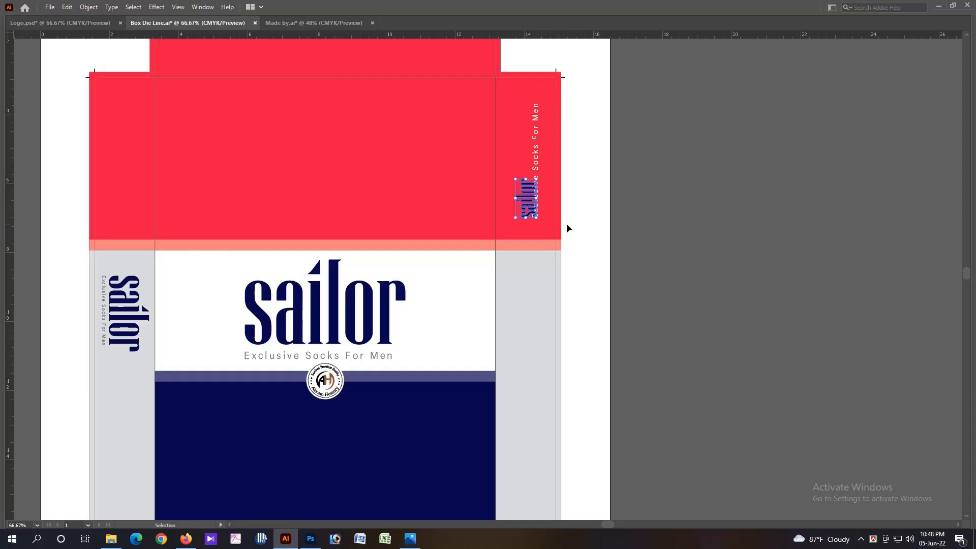
key(Tab)
key(d)
key(Tab)
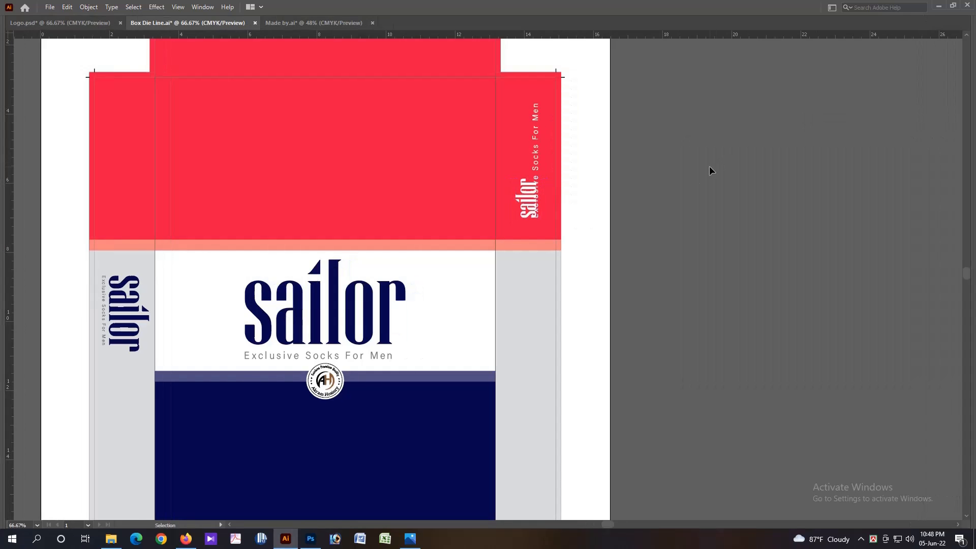
- Set the white logo beside the tagline with their lower ends aligned, and nudge both left on the red flap
click(518, 191)
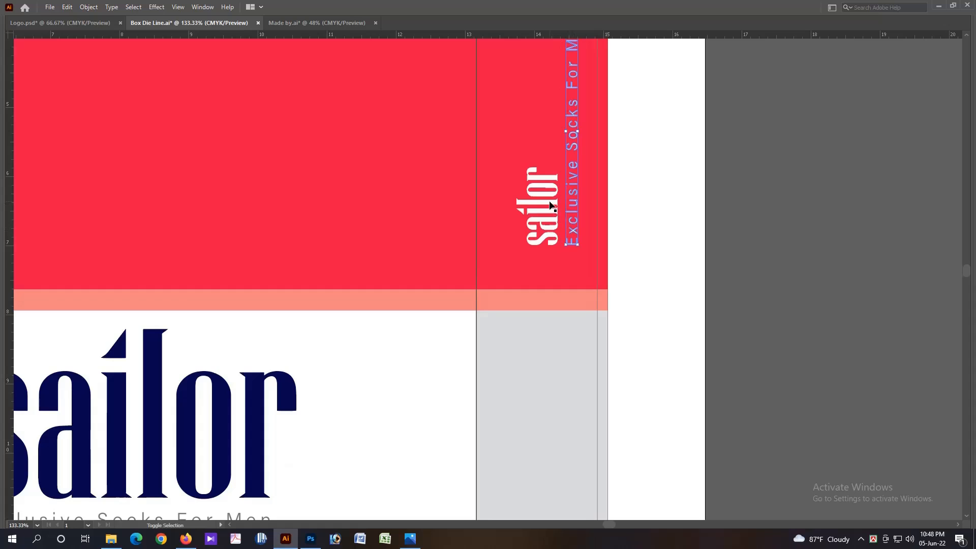
click(572, 227)
key(Tab)
click(950, 139)
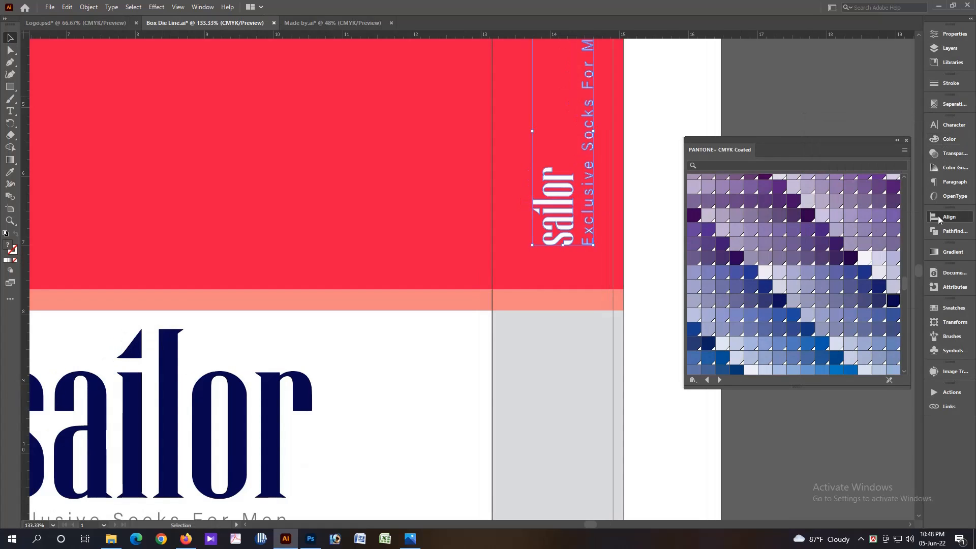
click(949, 216)
key(Tab)
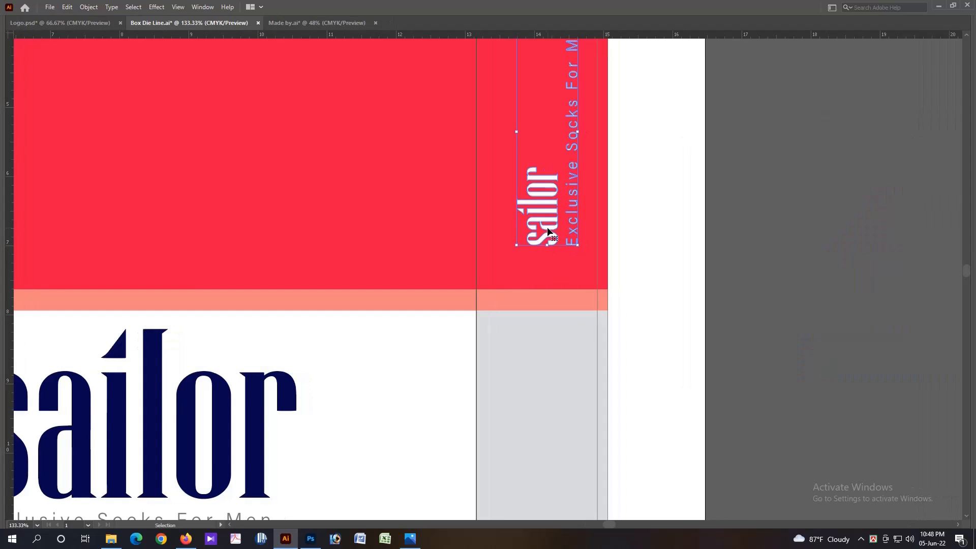
key(shift+Left)
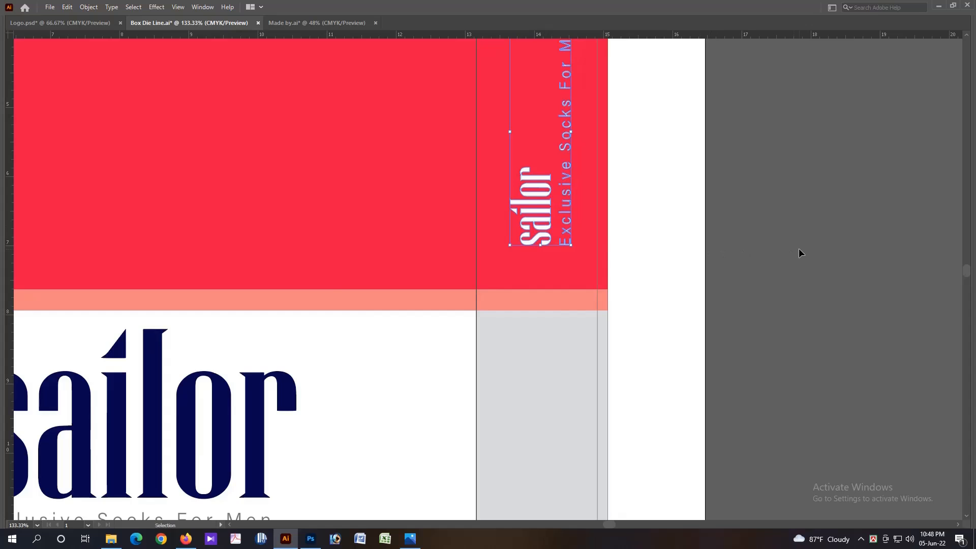
click(799, 248)
key(ctrl+0)
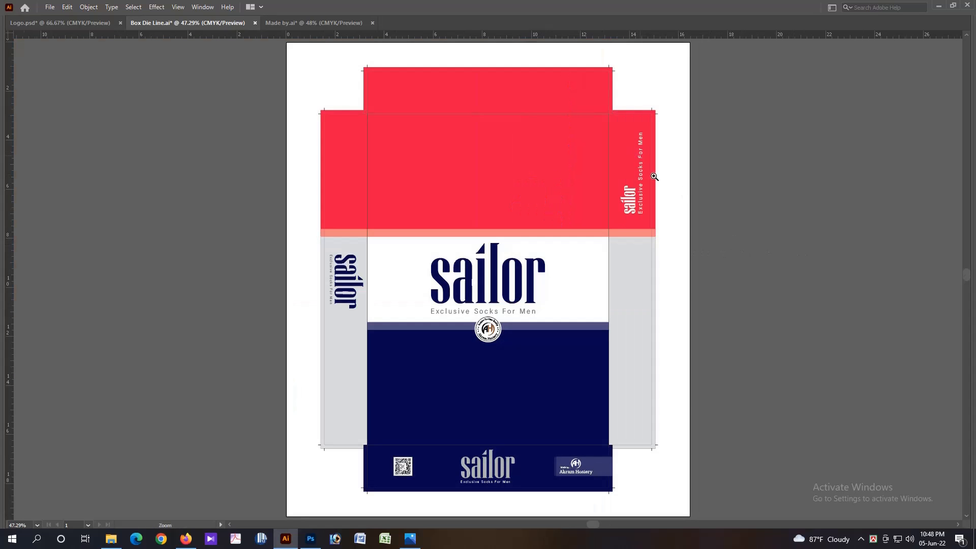
- Scale down the white tagline on the right red flap, keeping its lower end level with the logo
drag(654, 176, 673, 187)
click(644, 154)
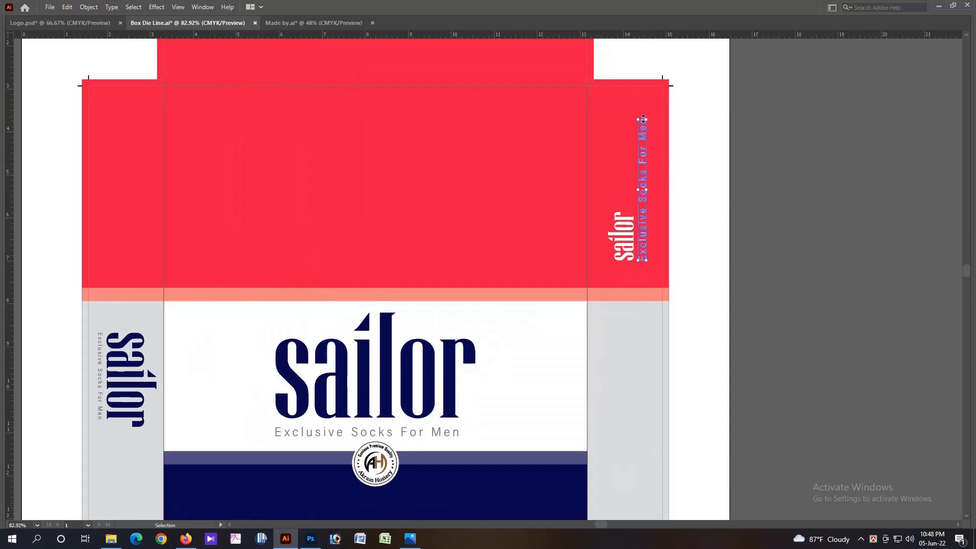
drag(644, 119, 649, 145)
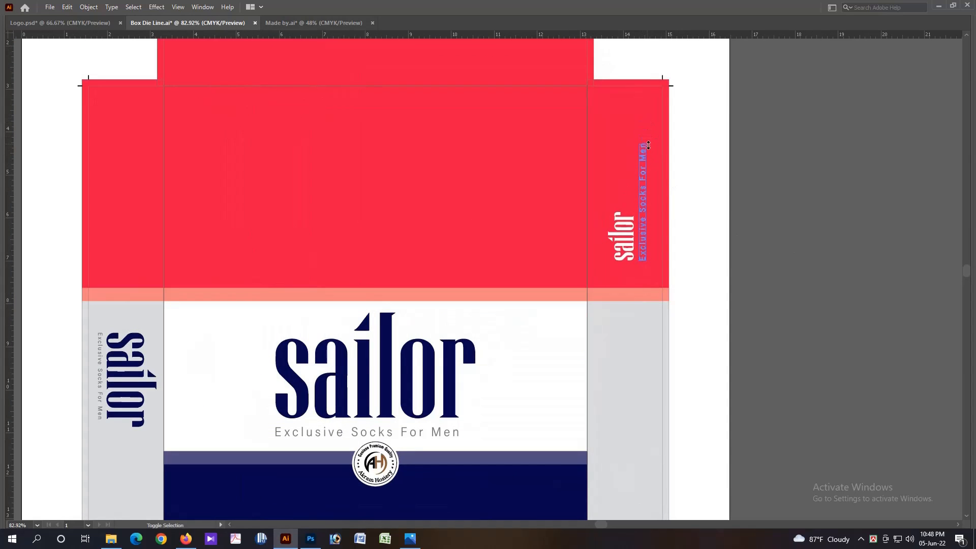
click(755, 153)
key(ctrl+0)
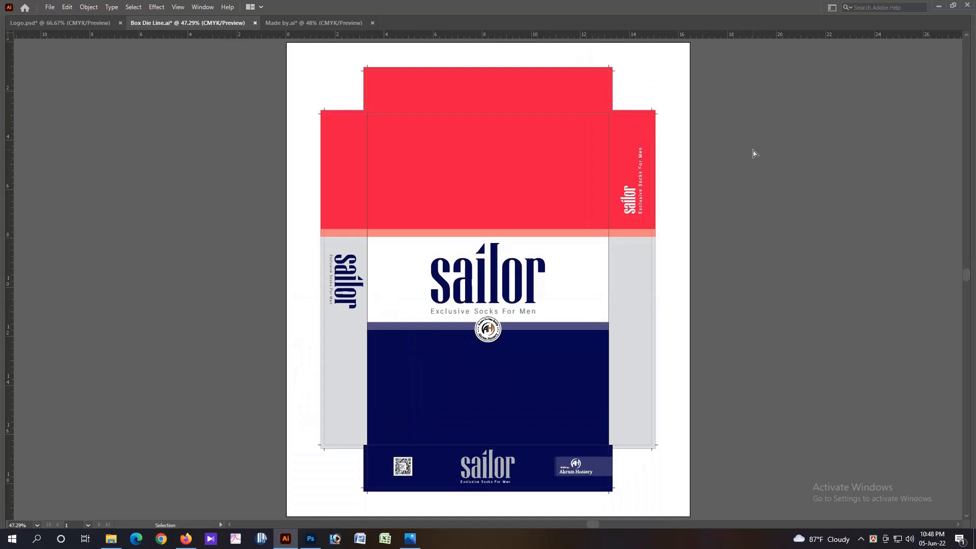
- Align the vertical centers of the white logo and tagline on the right red flap
click(640, 187)
shift+click(632, 200)
key(Tab)
click(898, 239)
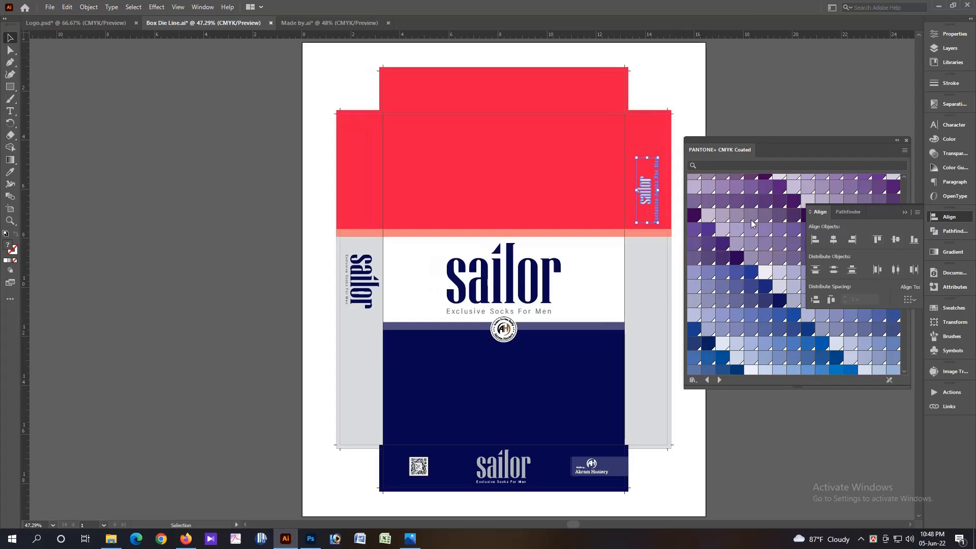
- Slightly enlarge the white logo and tagline together on the right red flap
key(Tab)
key(z)
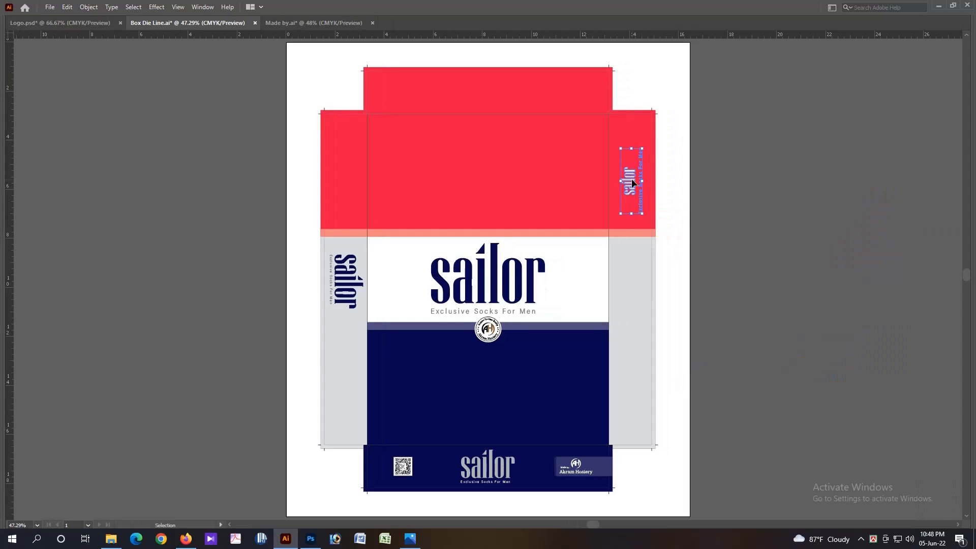
drag(631, 179, 694, 225)
key(v)
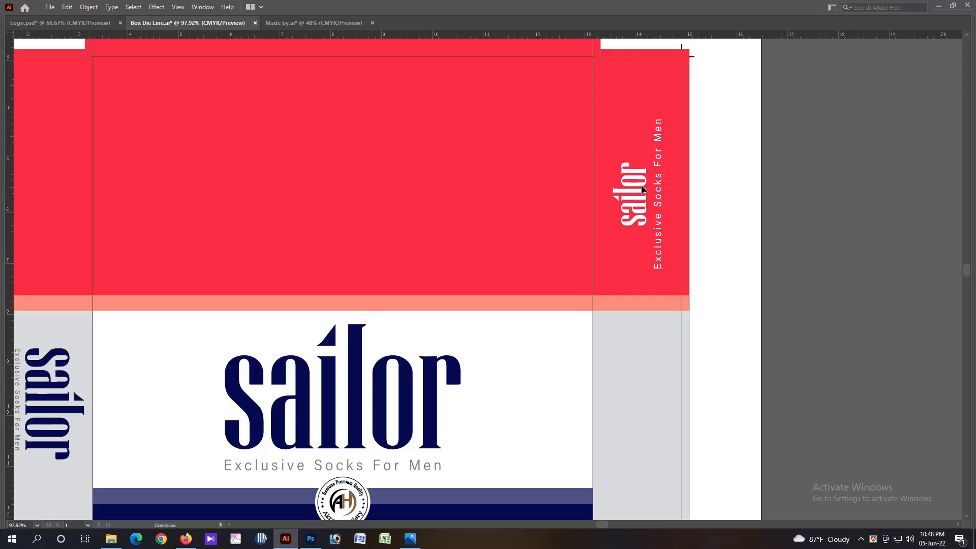
key(ctrl+0)
key(v)
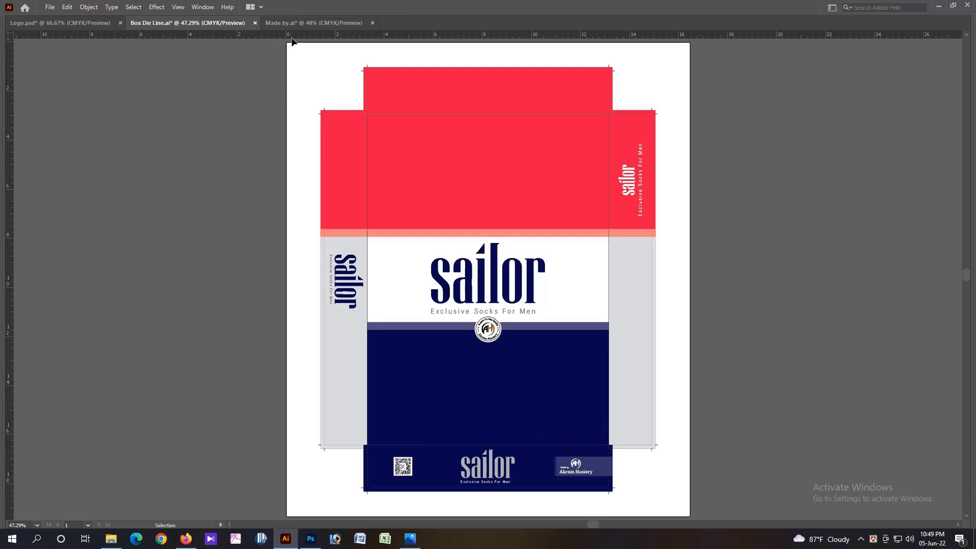
key(z)
alt+click(501, 282)
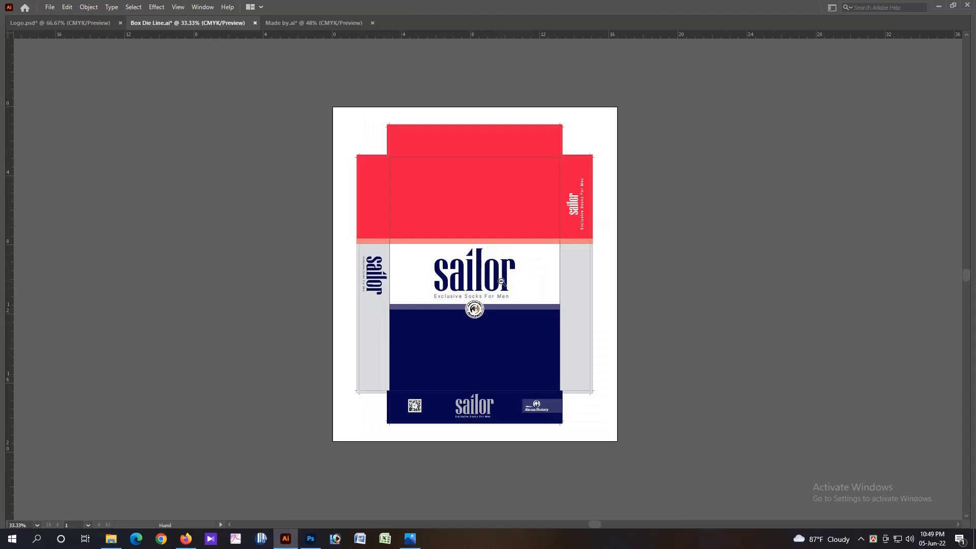
drag(483, 203, 527, 283)
key(v)
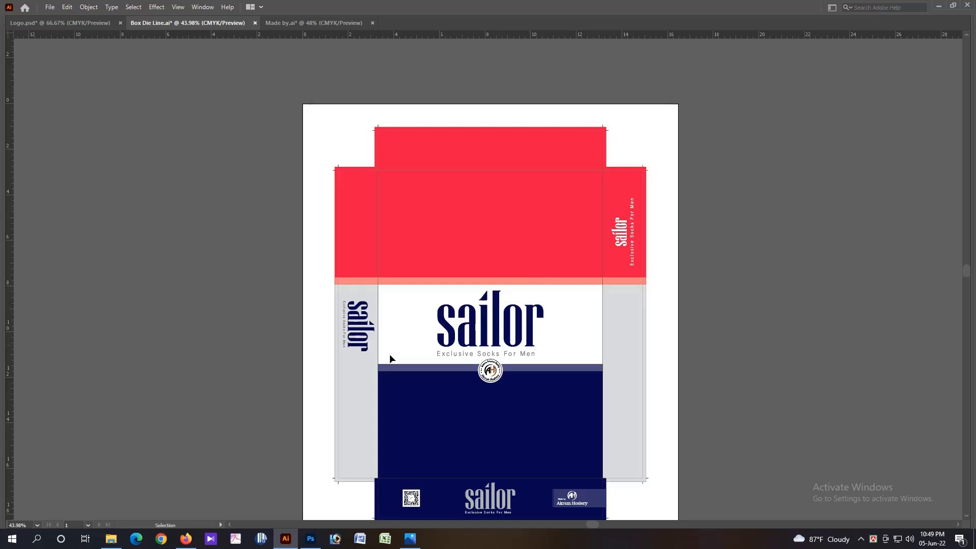
- Copy the grey sailor logo and its tagline from the lower navy flap straight up onto the upper red flap
click(342, 336)
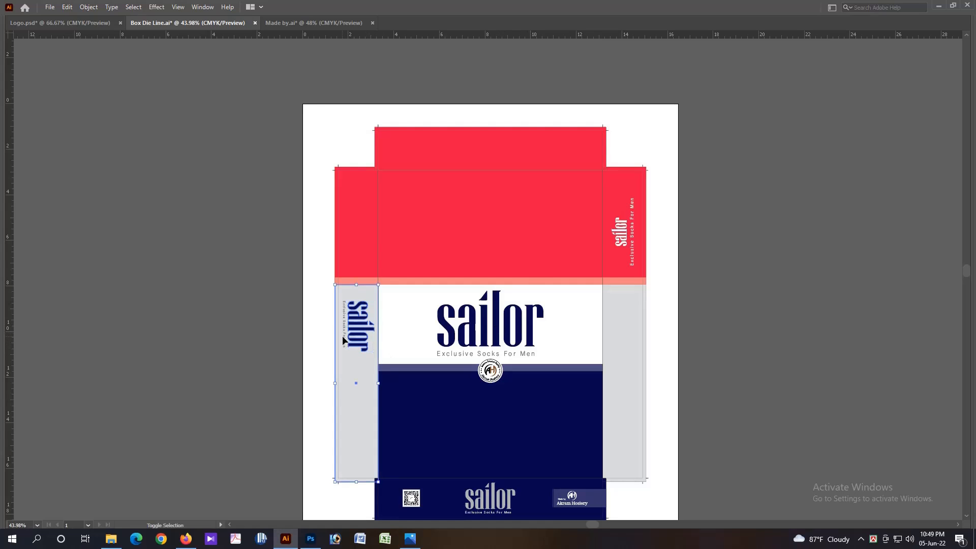
click(501, 497)
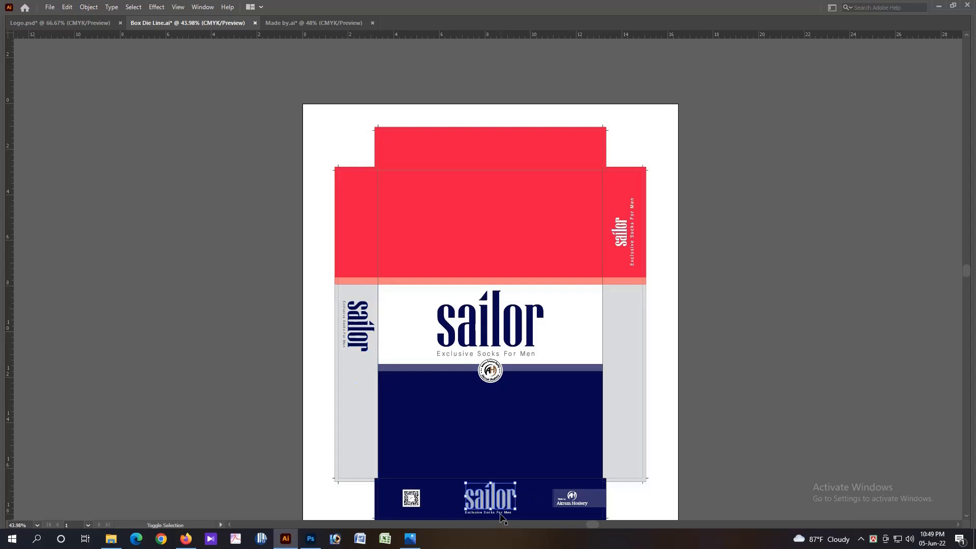
drag(501, 515, 529, 159)
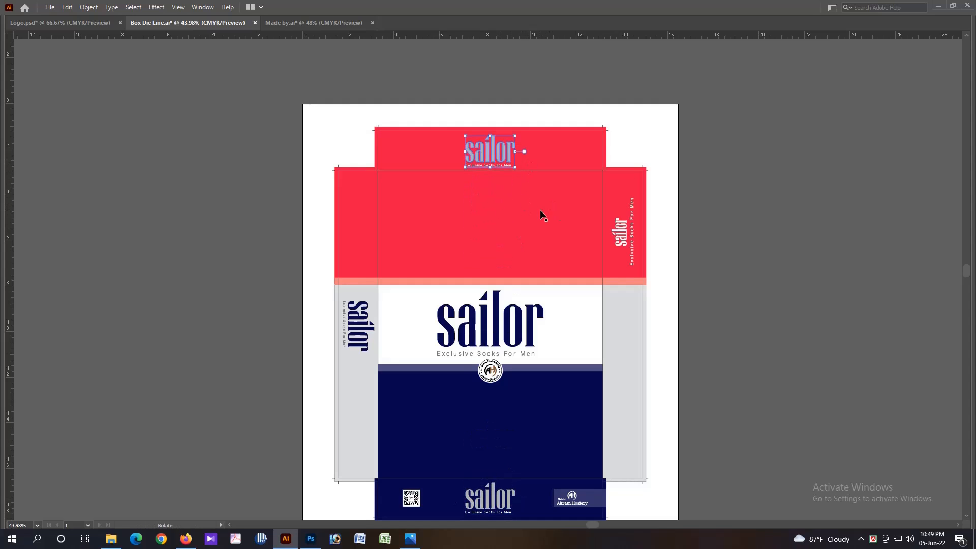
- Rotate the copied logo and tagline 180° on the upper red flap
drag(540, 210, 425, 108)
key(ctrl+space)
drag(473, 130, 624, 251)
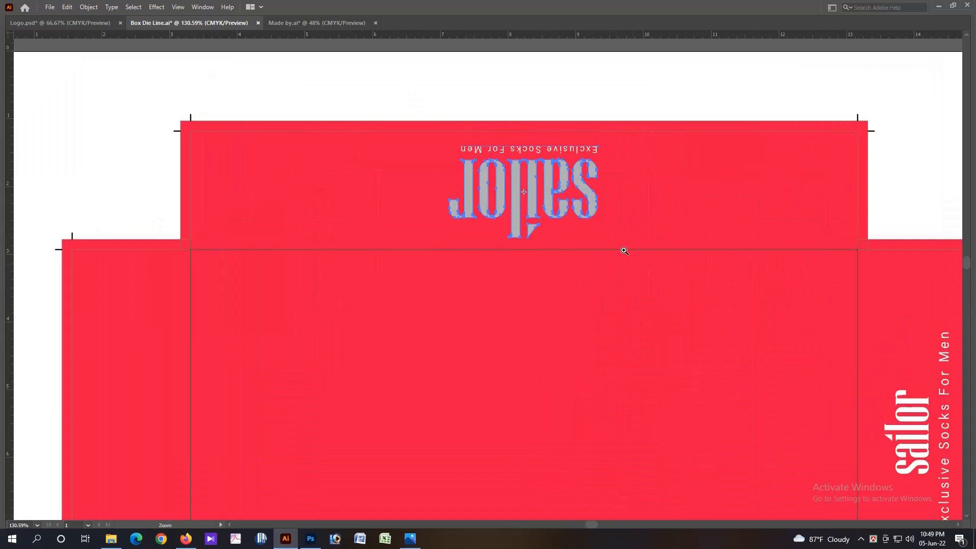
drag(549, 147, 563, 151)
key(ctrl+space)
key(ctrl+0)
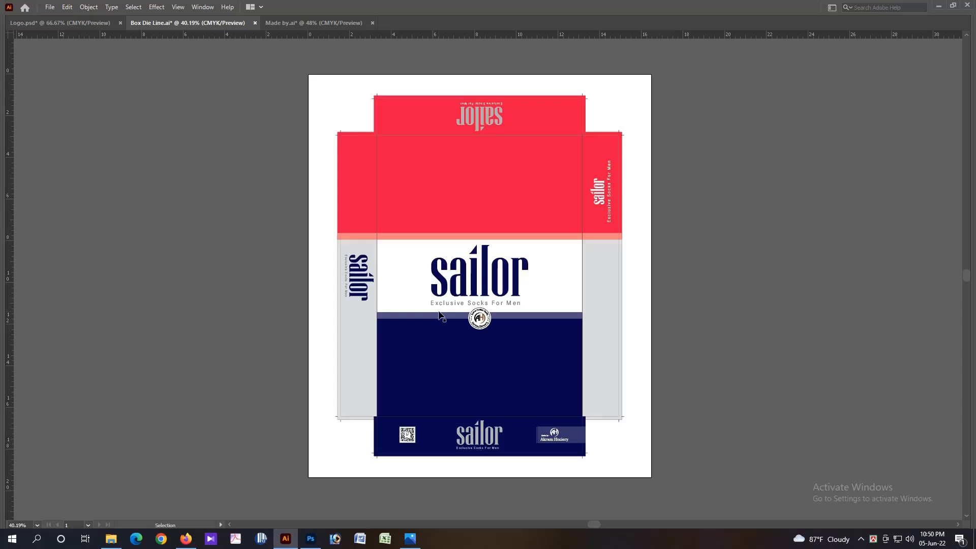
- Move the QR code from the lower navy flap straight up to the matching spot on the upper red flap
key(ctrl+space)
drag(487, 199, 549, 301)
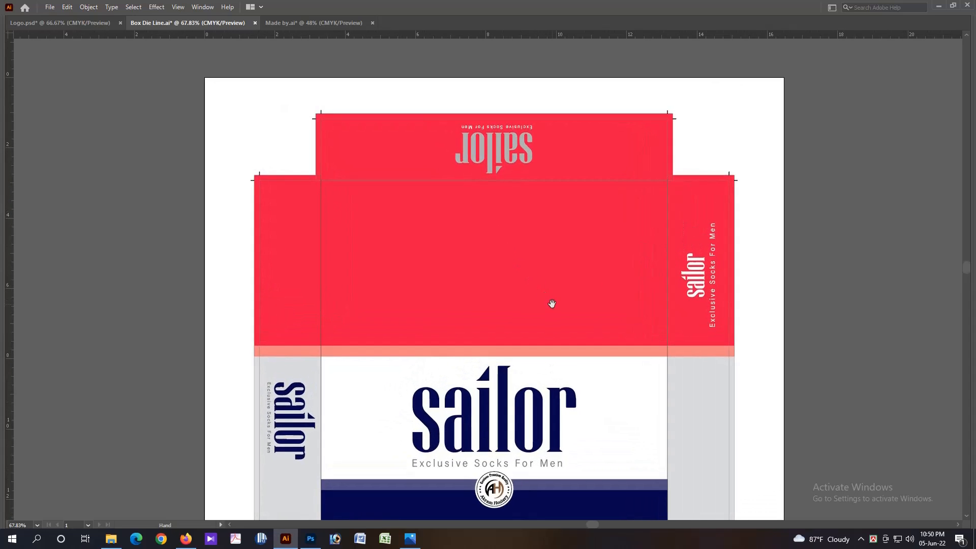
ctrl+alt+click(487, 289)
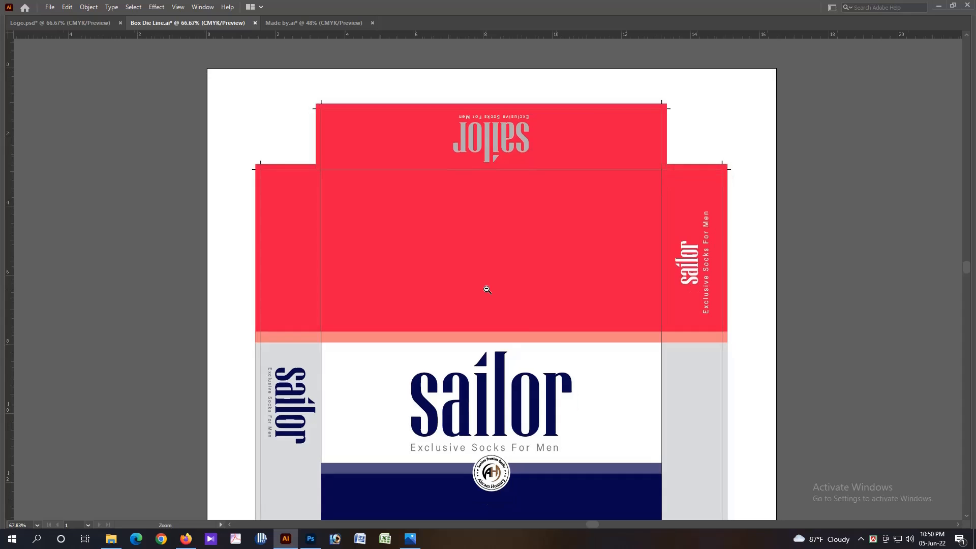
ctrl+alt+click(559, 325)
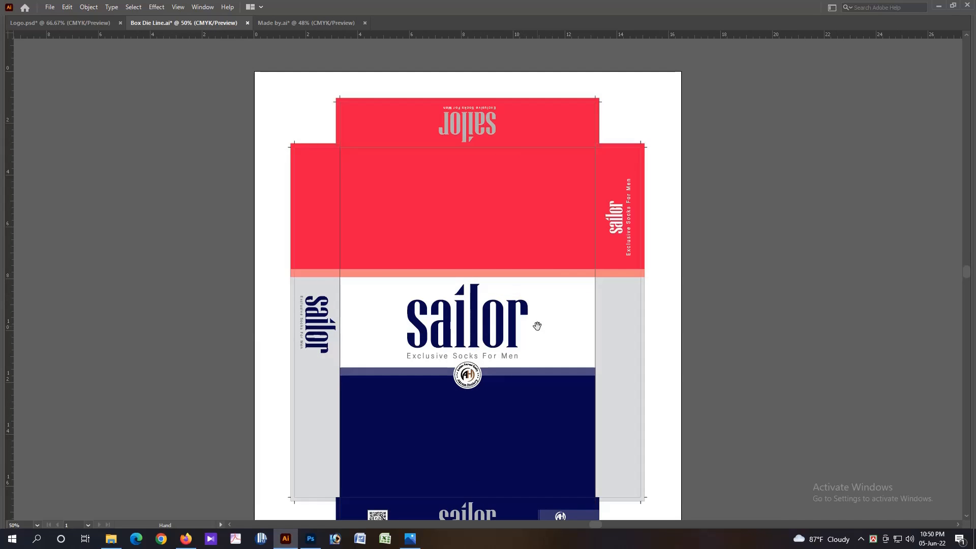
drag(538, 325, 540, 281)
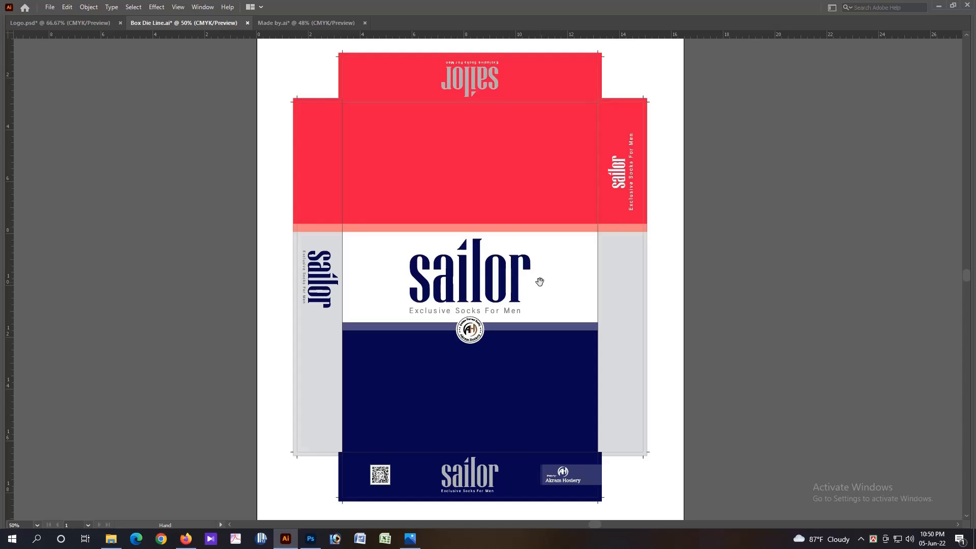
click(387, 481)
key(Delete)
key(ctrl+z)
drag(387, 482, 429, 85)
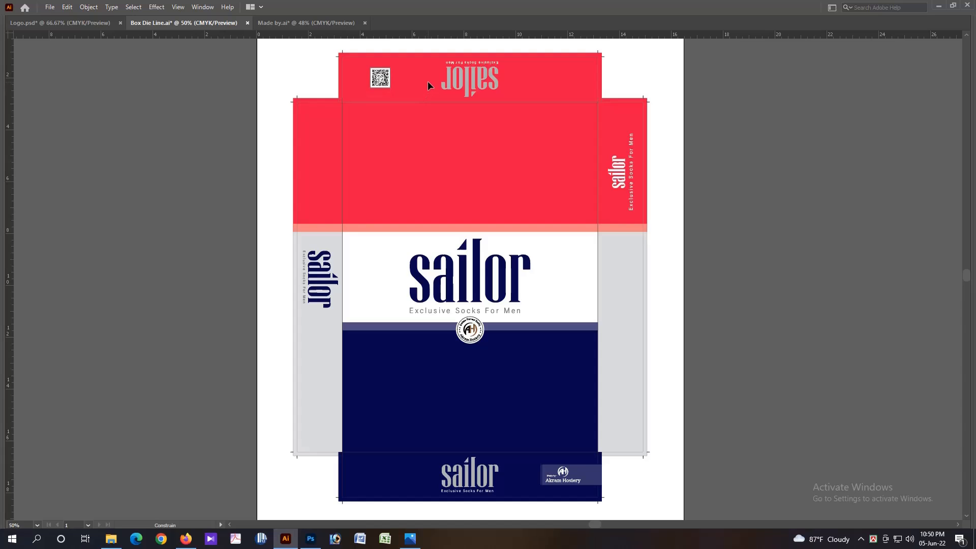
- Rotate the QR code 180° and shift it slightly down on the upper red flap
scroll(492, 183, up, 5)
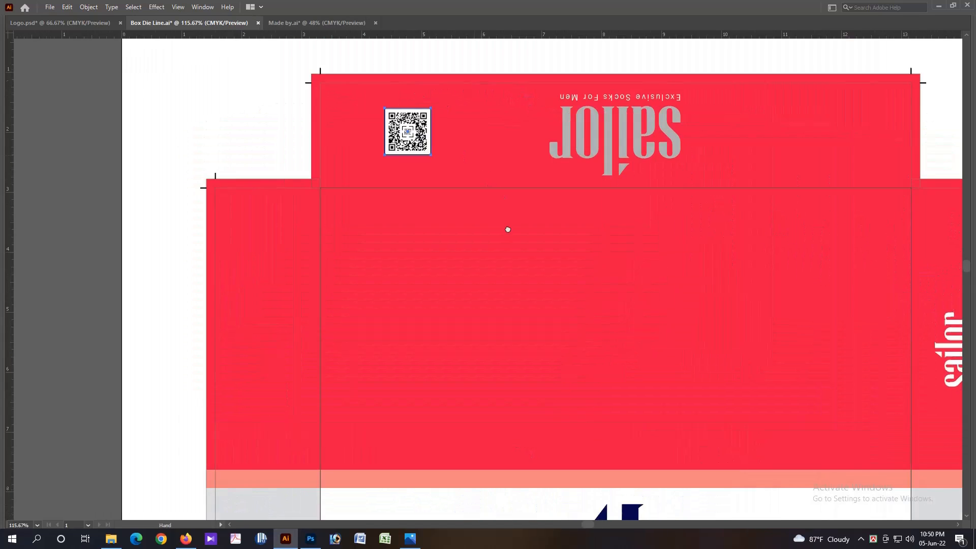
key(r)
key(Return)
text(180)
key(Return)
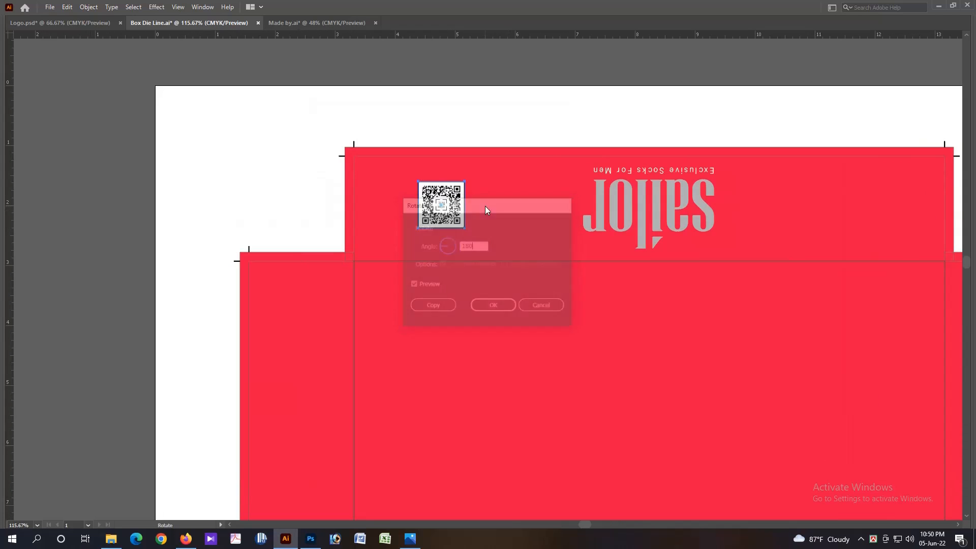
click(443, 135)
scroll(518, 257, up, 3)
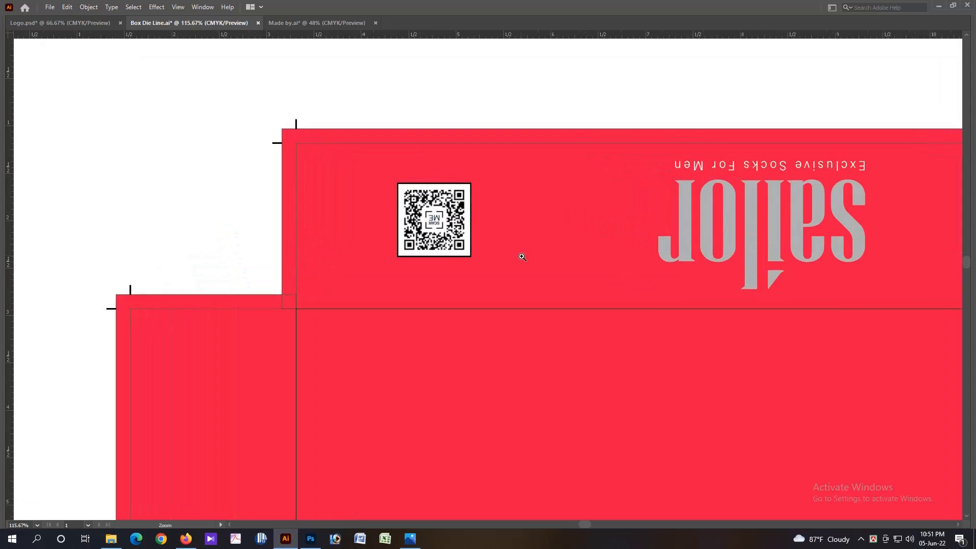
drag(454, 229, 454, 233)
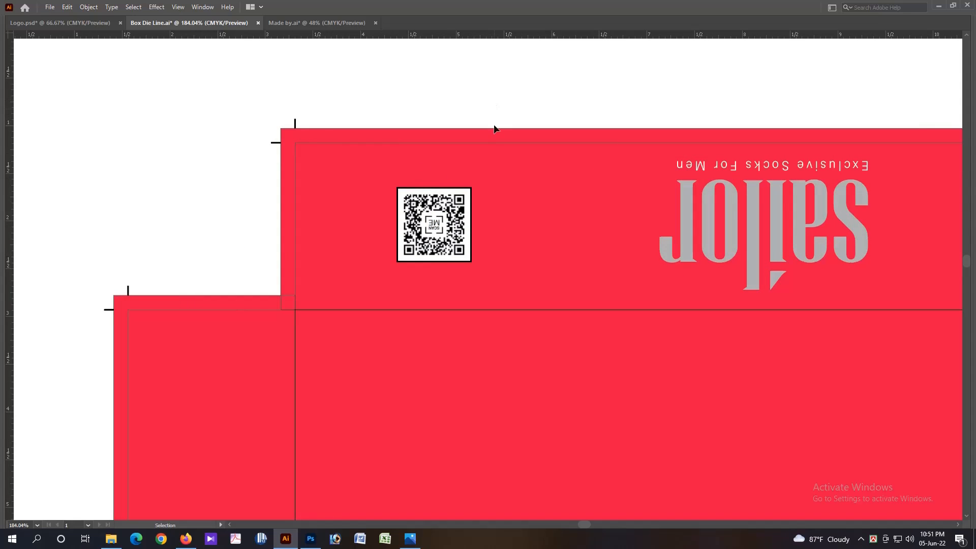
- Examine the whole box layout, checking the logos, taglines, QR code and maker's mark on every panel and flap
key(ctrl+0)
key(z)
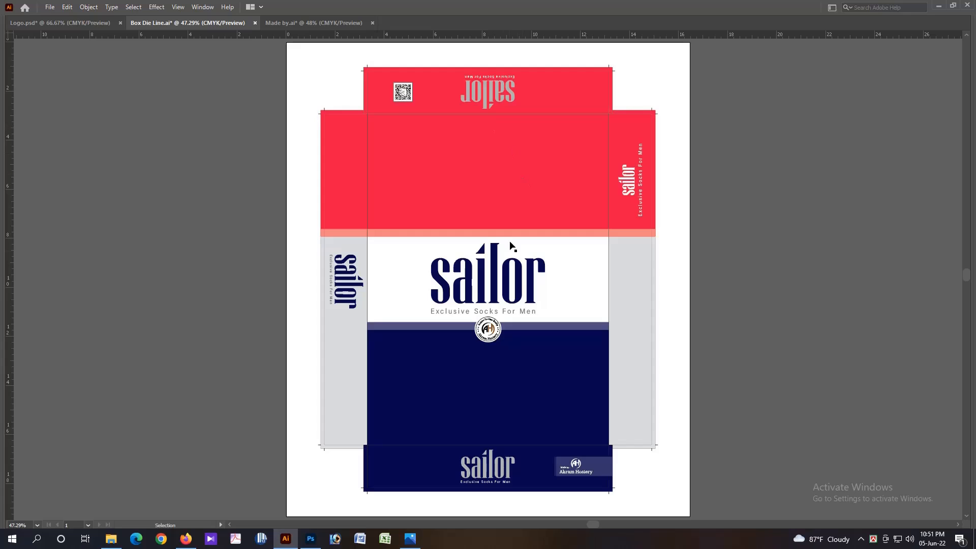
alt+click(498, 253)
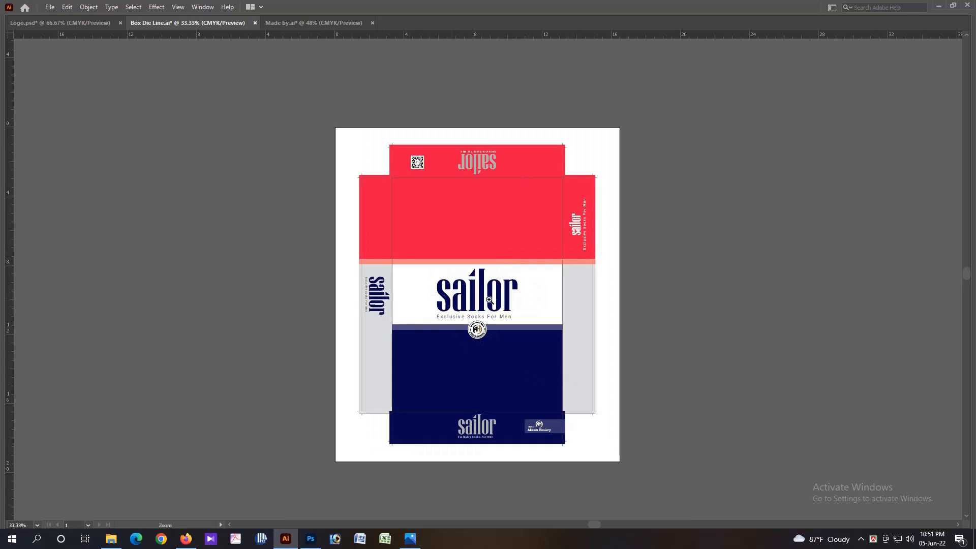
click(462, 210)
drag(471, 224, 487, 244)
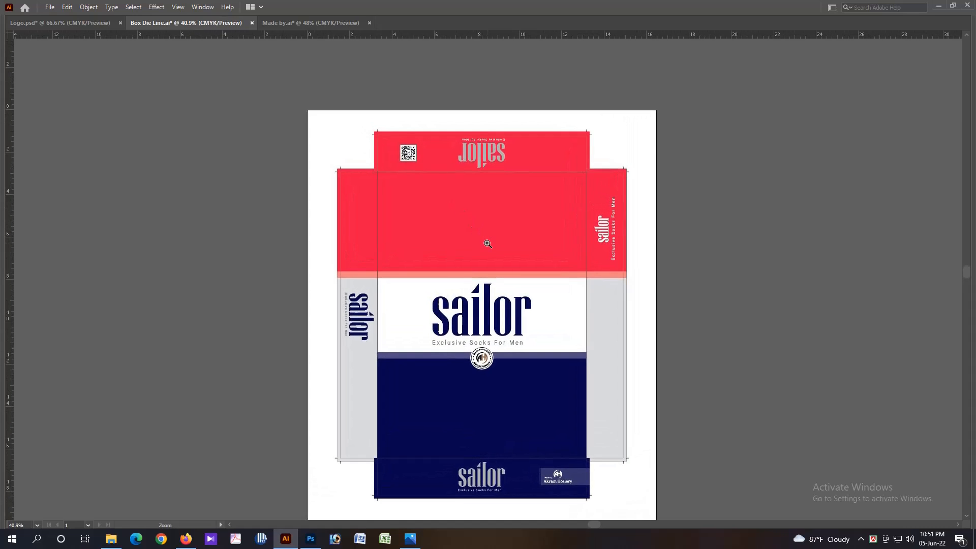
key(space)
drag(526, 149, 533, 188)
drag(642, 356, 639, 312)
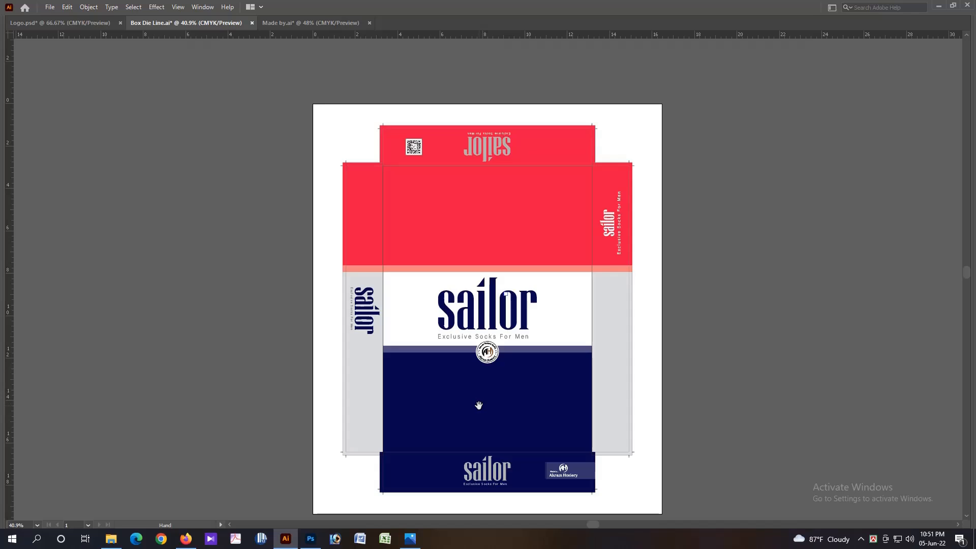
drag(398, 420, 453, 429)
key(ctrl+space)
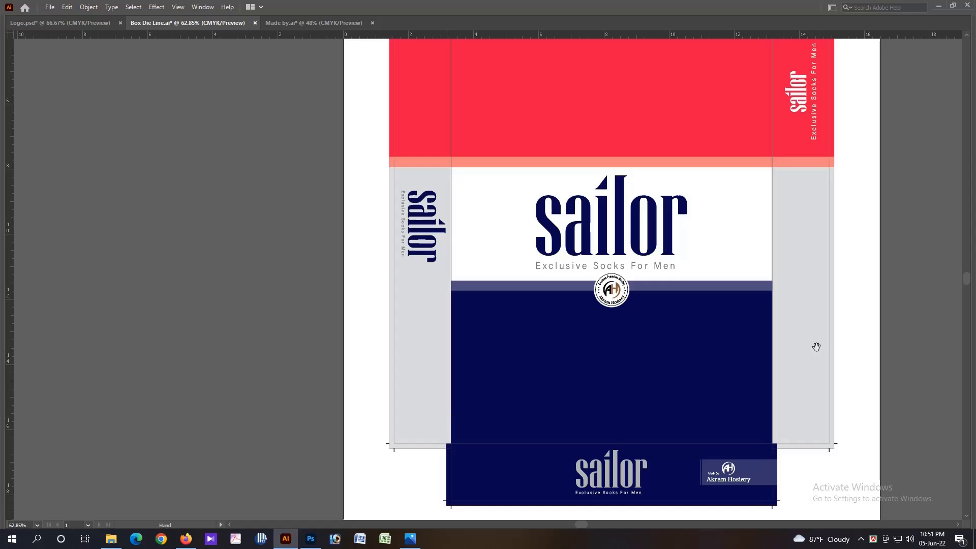
drag(812, 338, 621, 353)
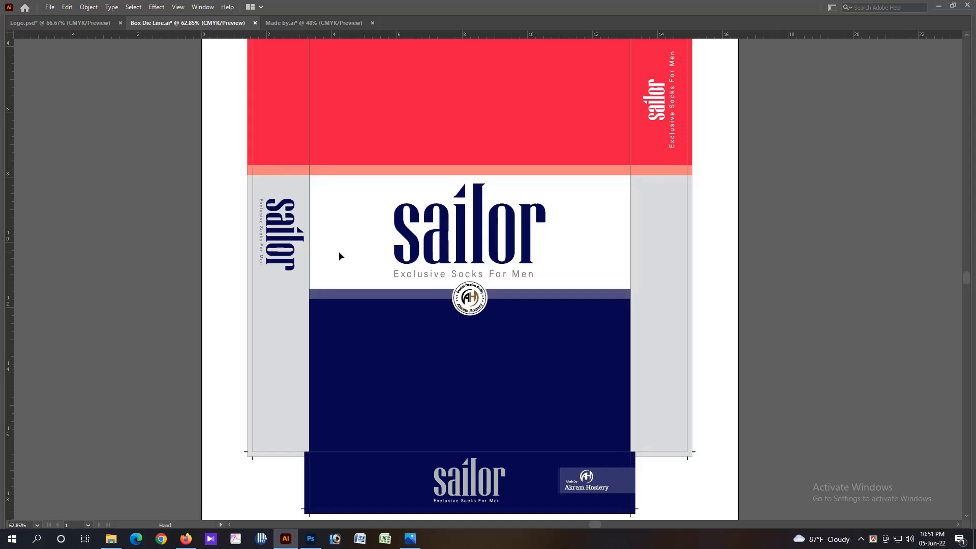
ctrl+alt+click(505, 271)
ctrl+alt+click(504, 270)
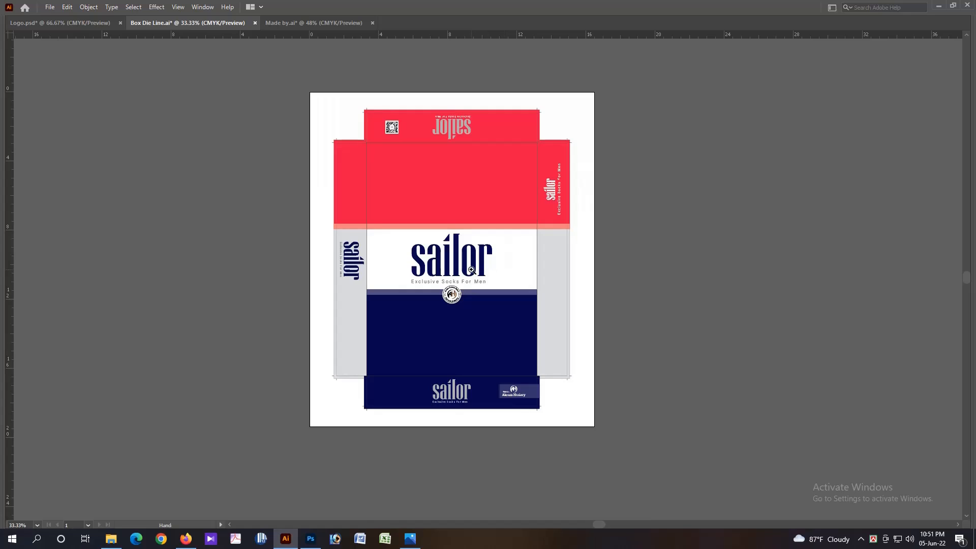
drag(468, 229, 494, 246)
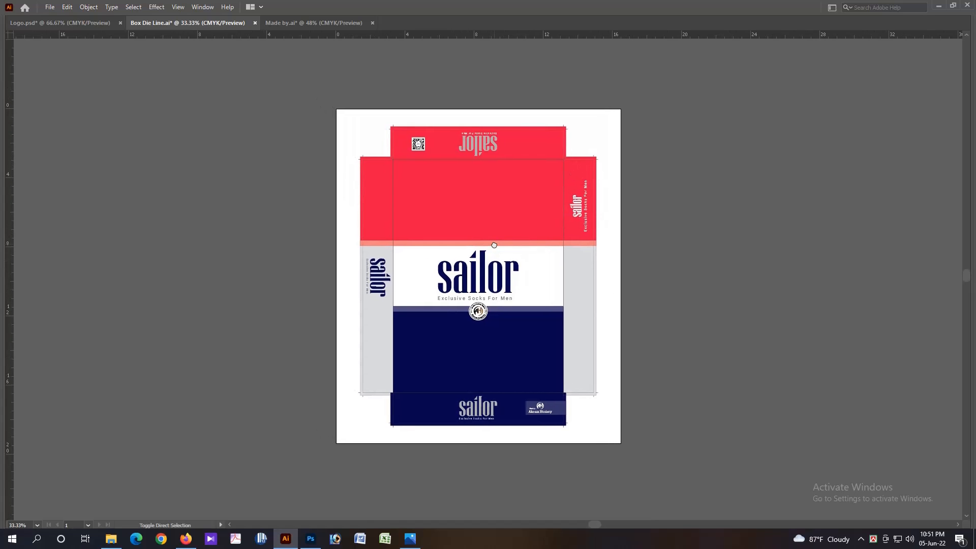
- Save the design under a new name as an Adobe Illustrator file in the Sailor folder
key(ctrl+shift+s)
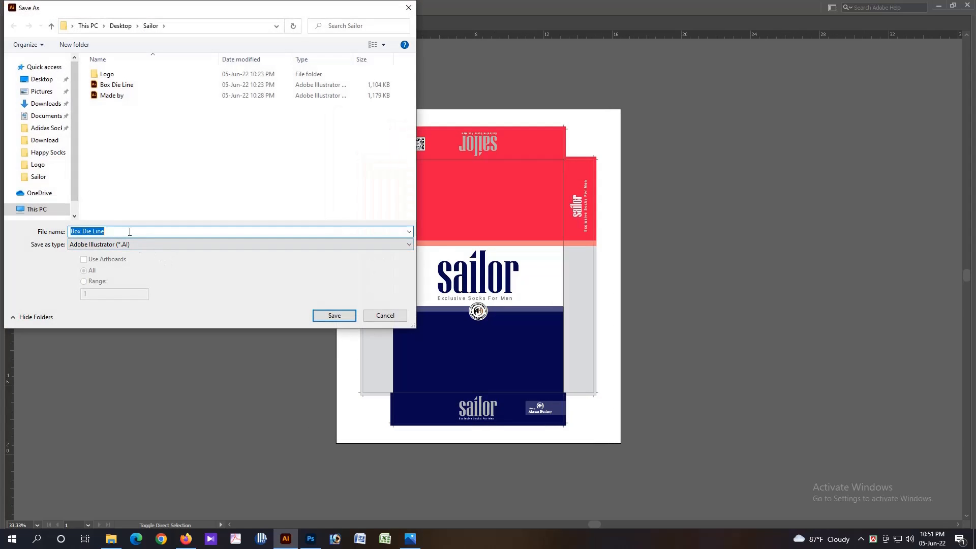
text(S)
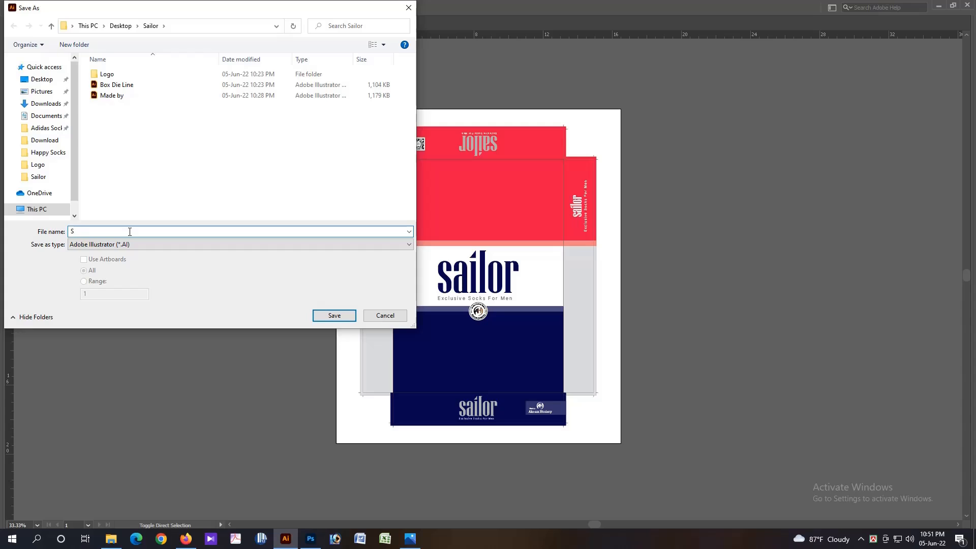